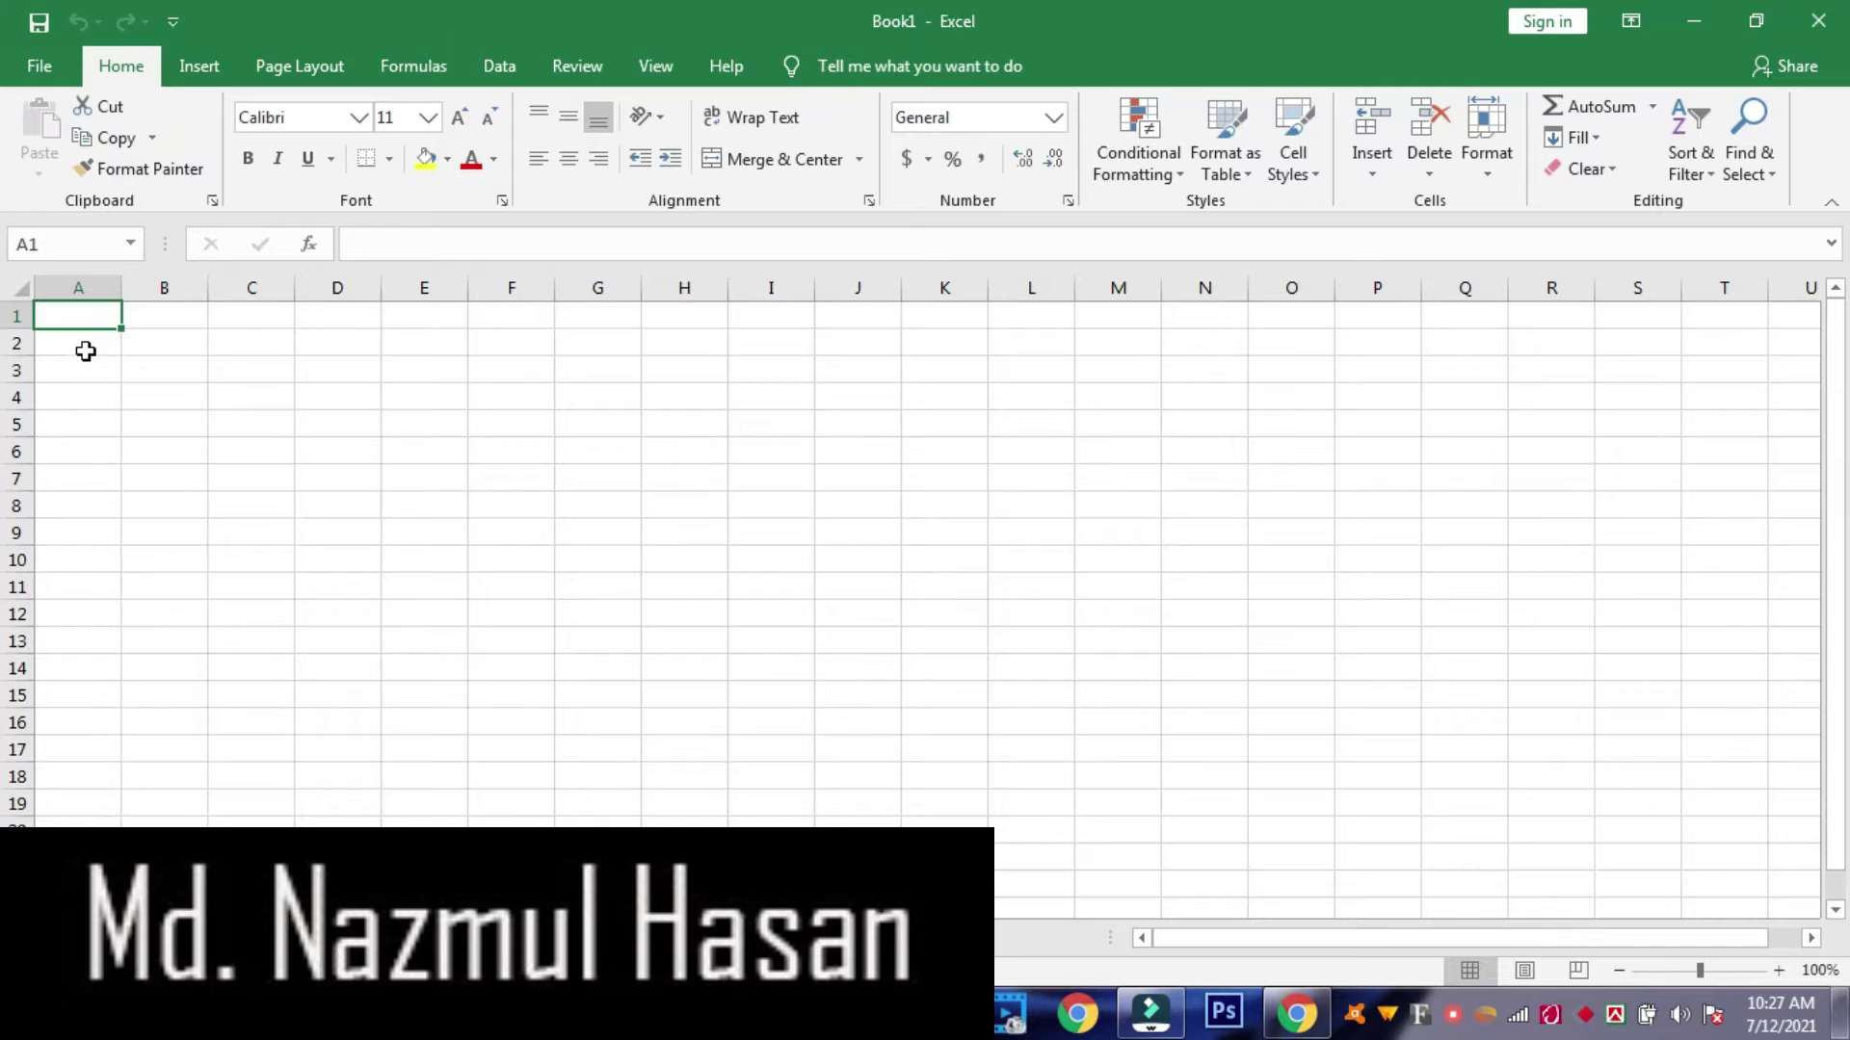
left_click(94, 321)
left_click(179, 318)
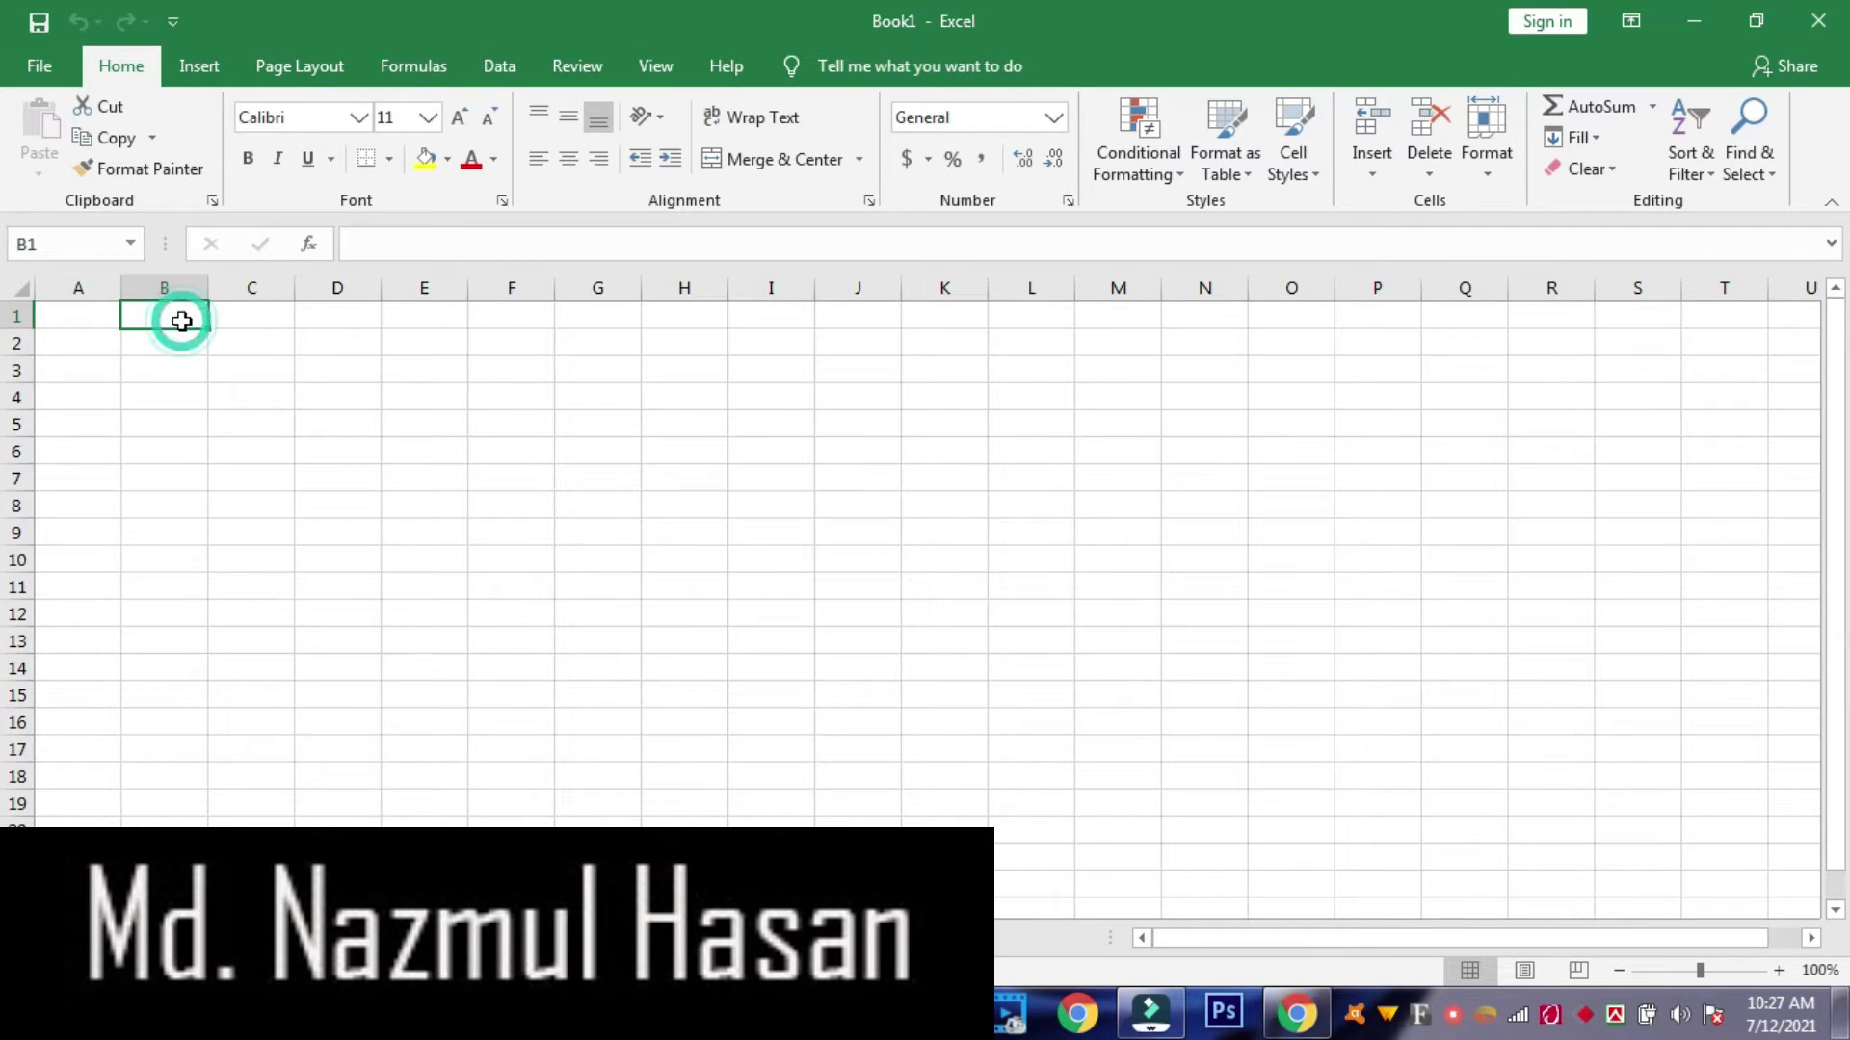
left_click(96, 317)
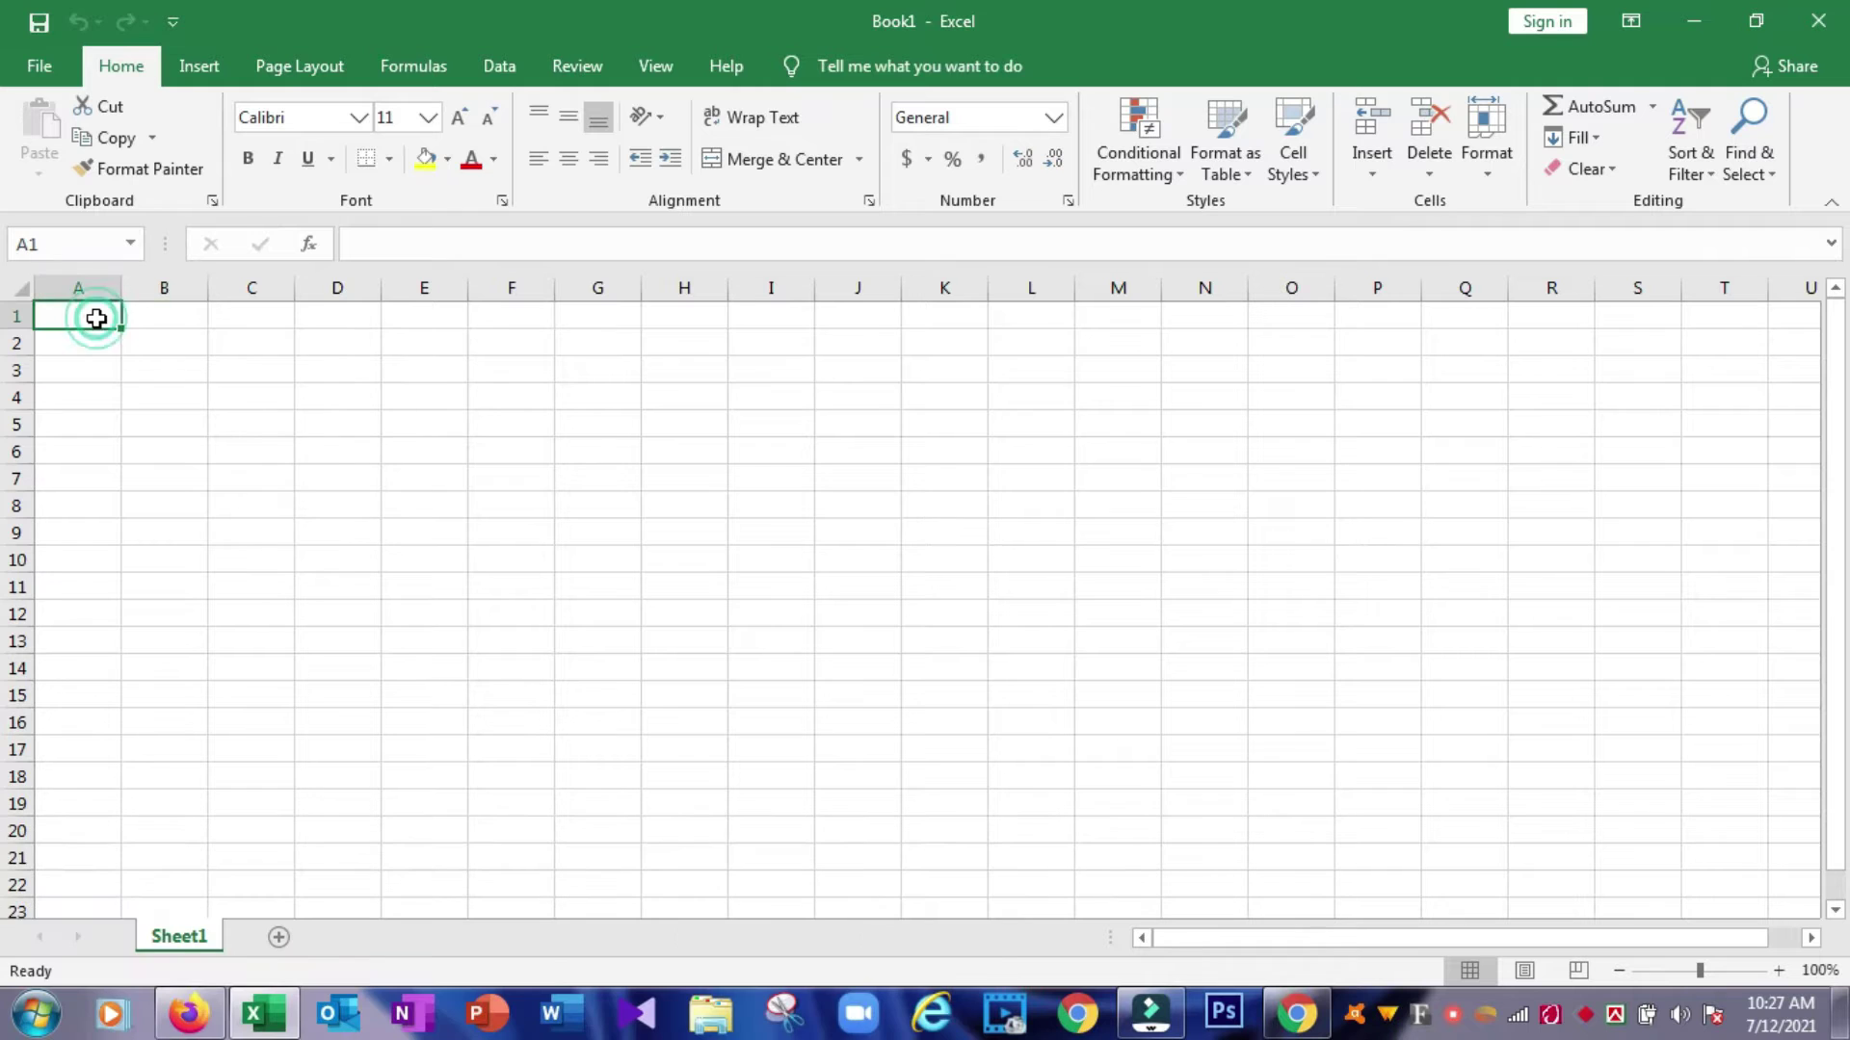
left_click(156, 318)
left_click(71, 321)
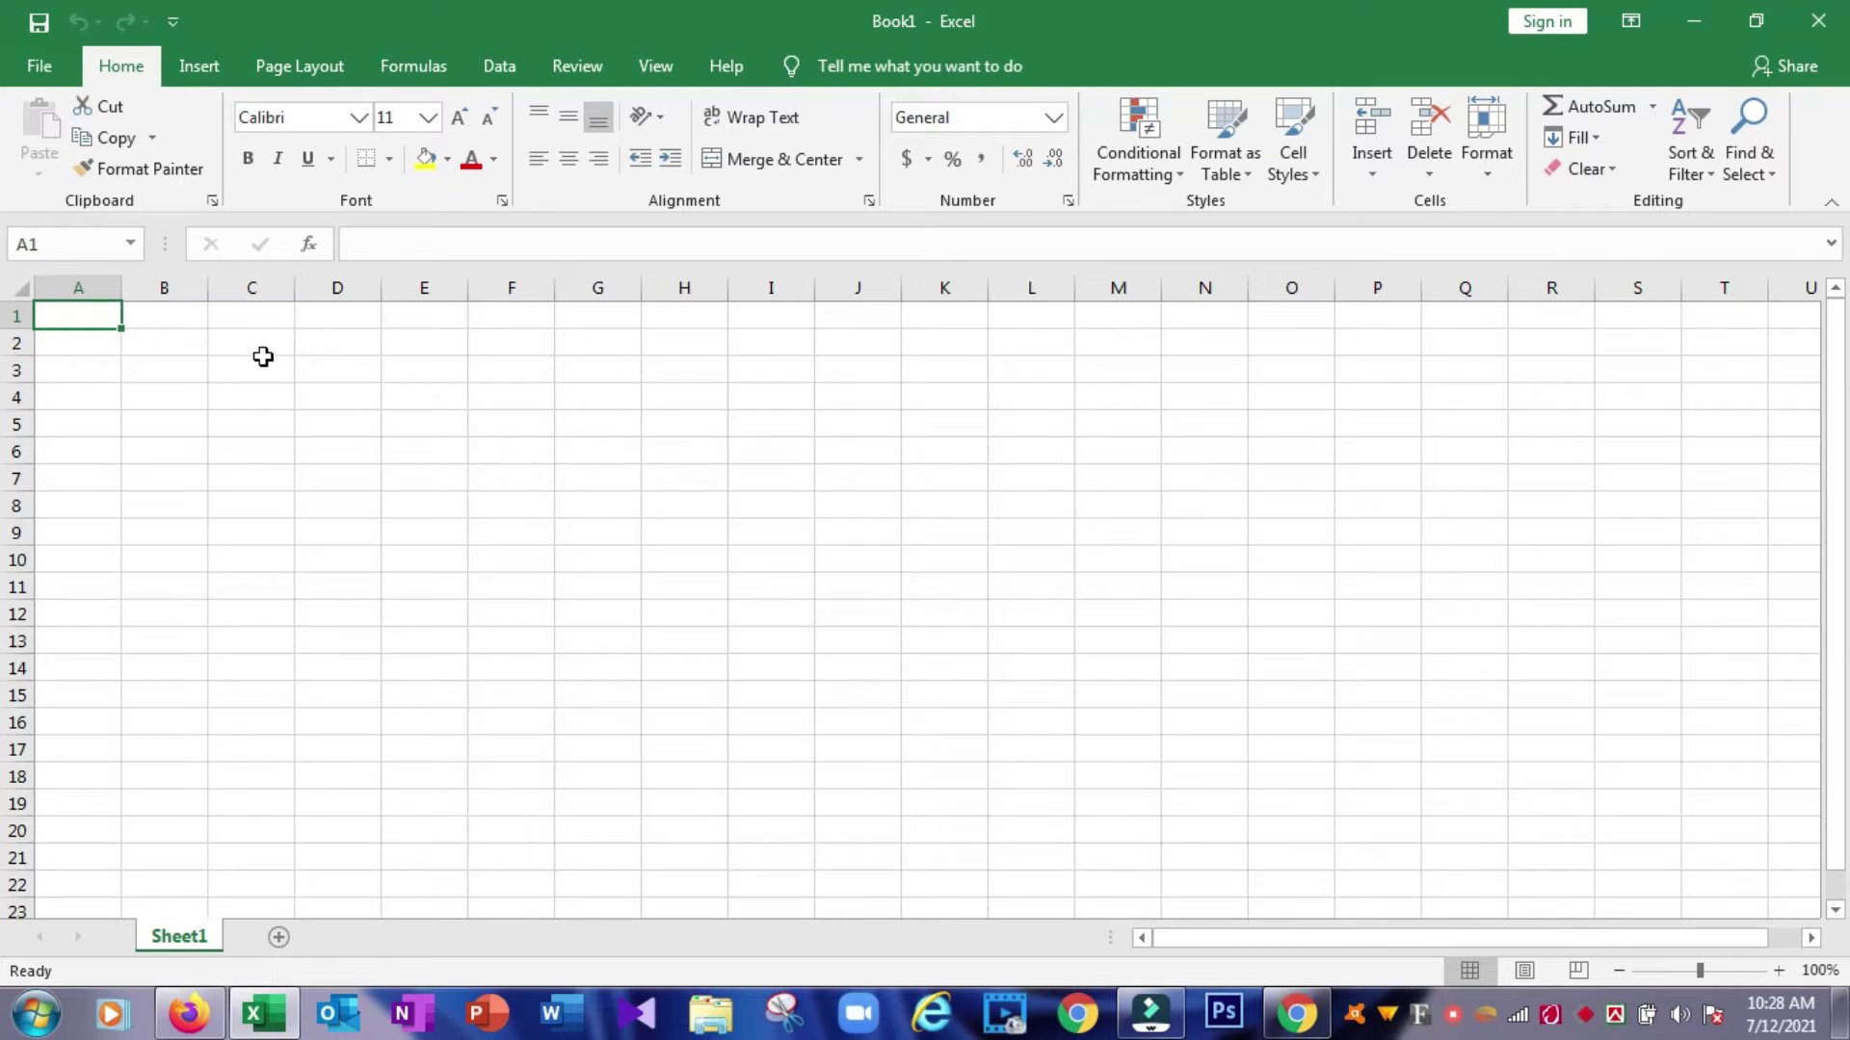
left_click(170, 318)
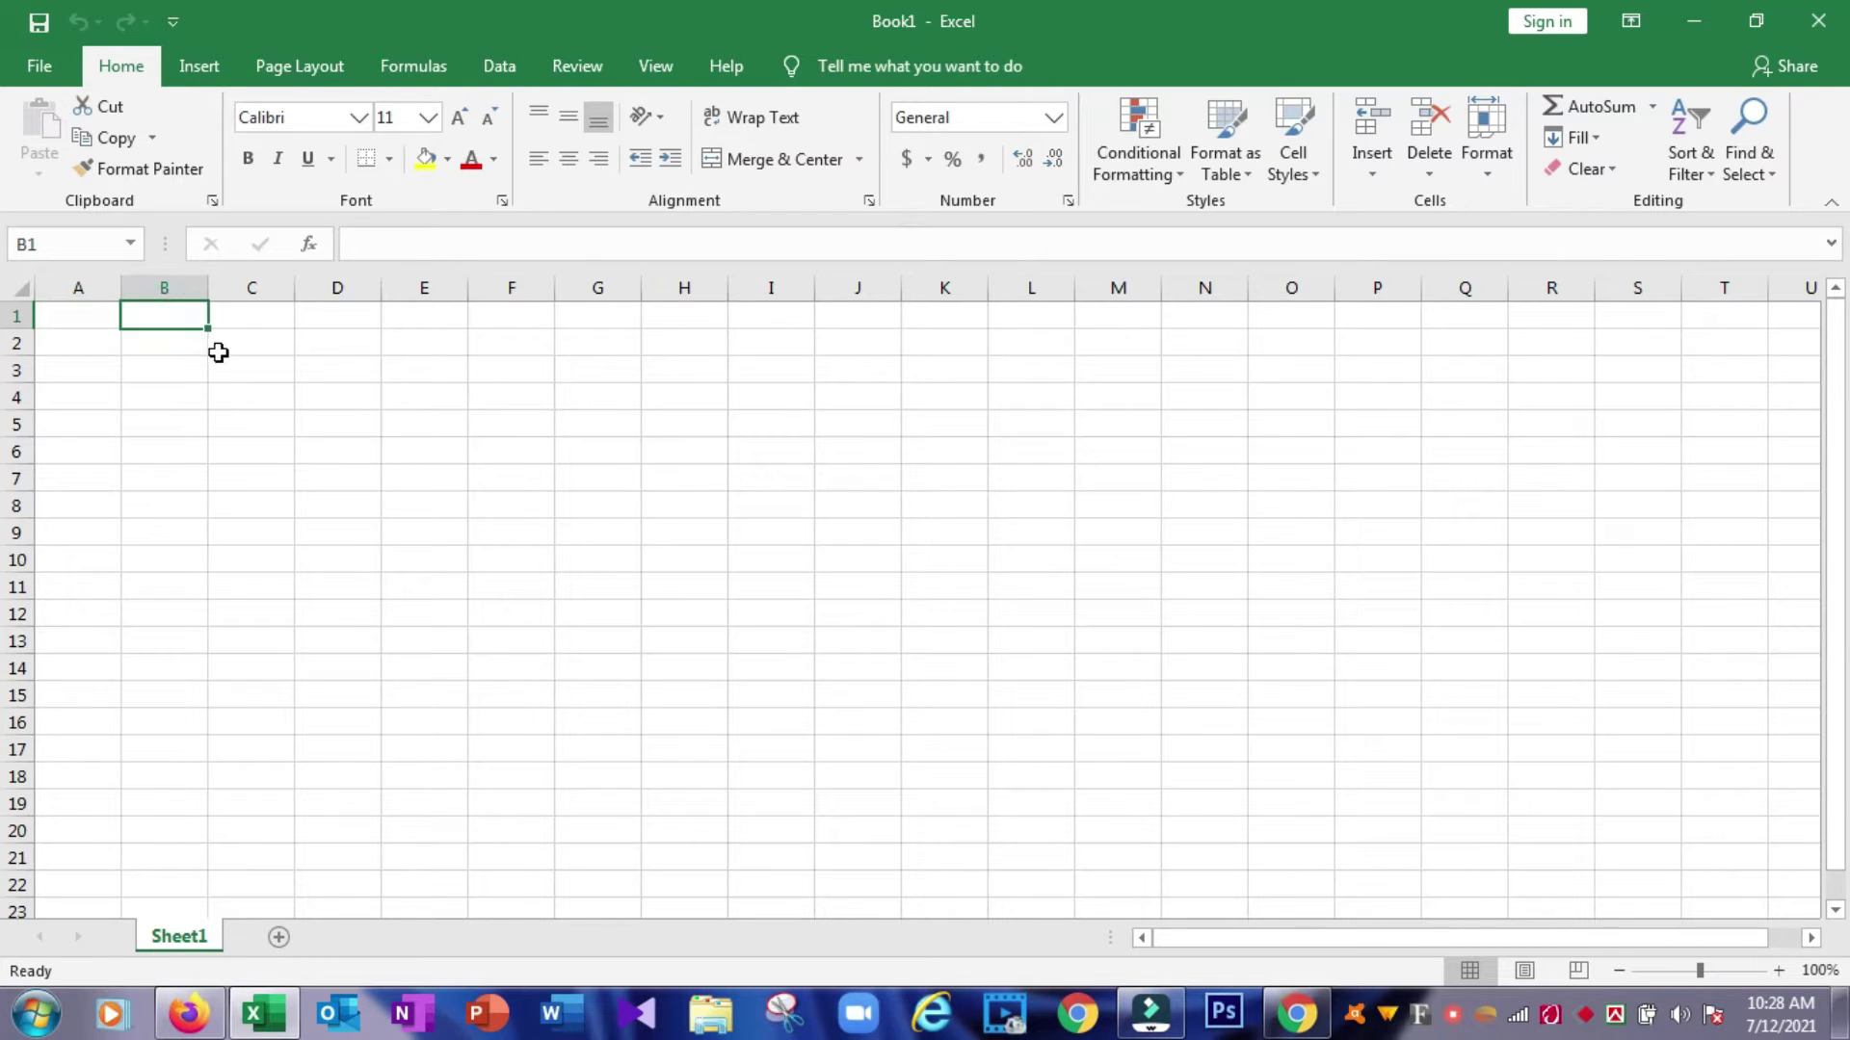
left_click(73, 339)
left_click(77, 316)
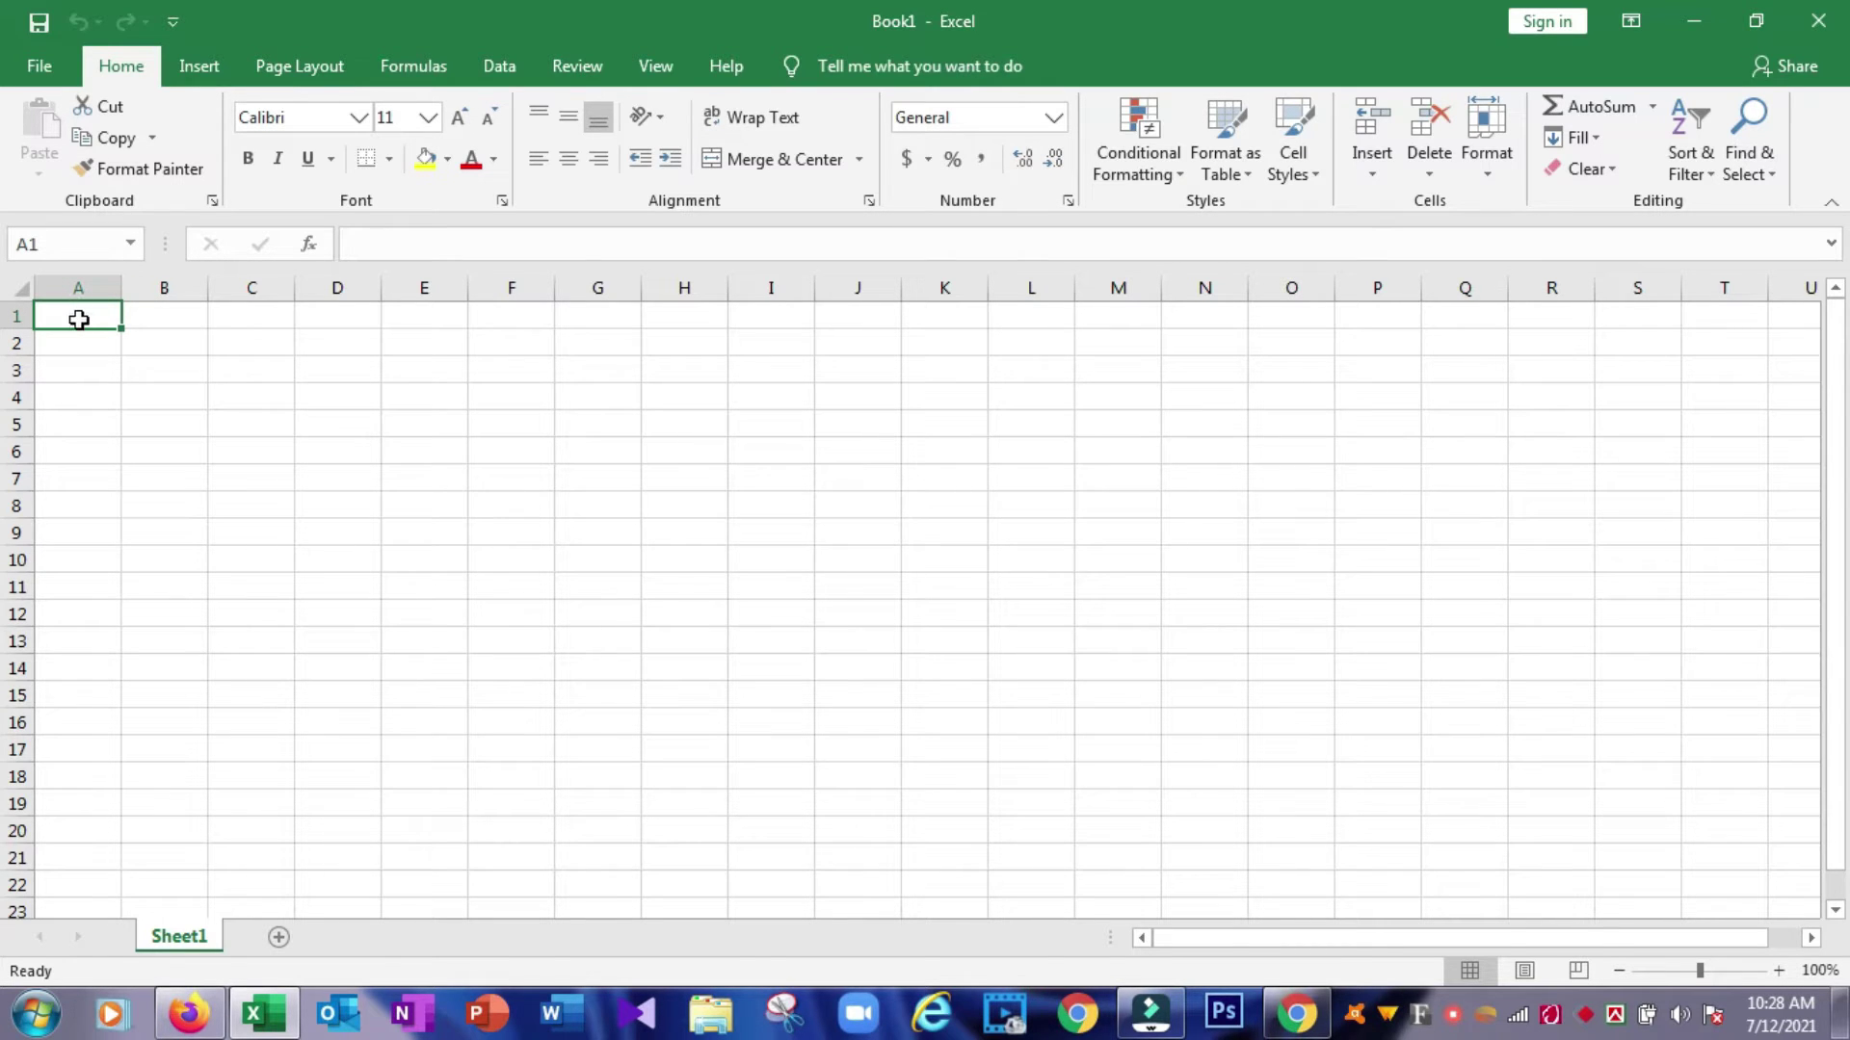
Enter the label "Date of birth" in cell A1 and widen column A to fit it.
left_click(84, 316)
mouse_move(111, 316)
left_mouse_down()
mouse_move(173, 318)
mouse_move(86, 318)
left_mouse_up()
left_click(82, 314)
type("Date of birth")
key("Return")
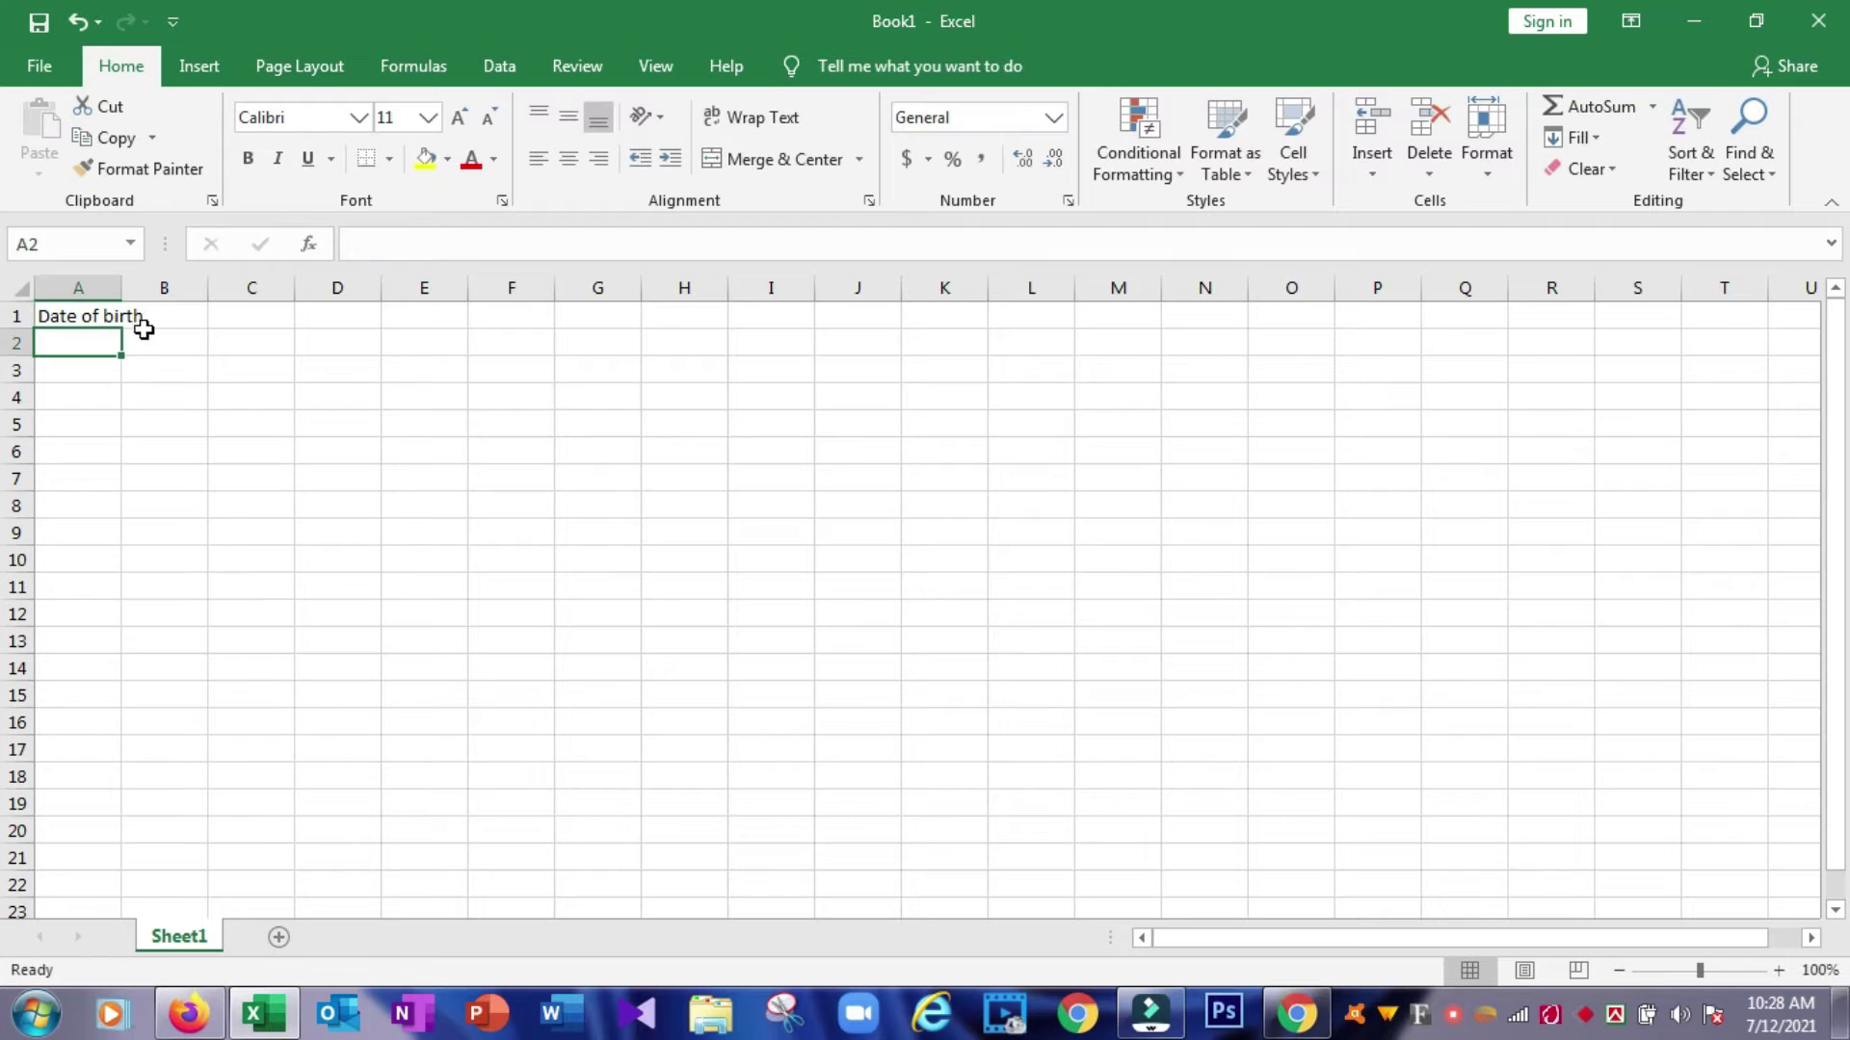
left_click(176, 344)
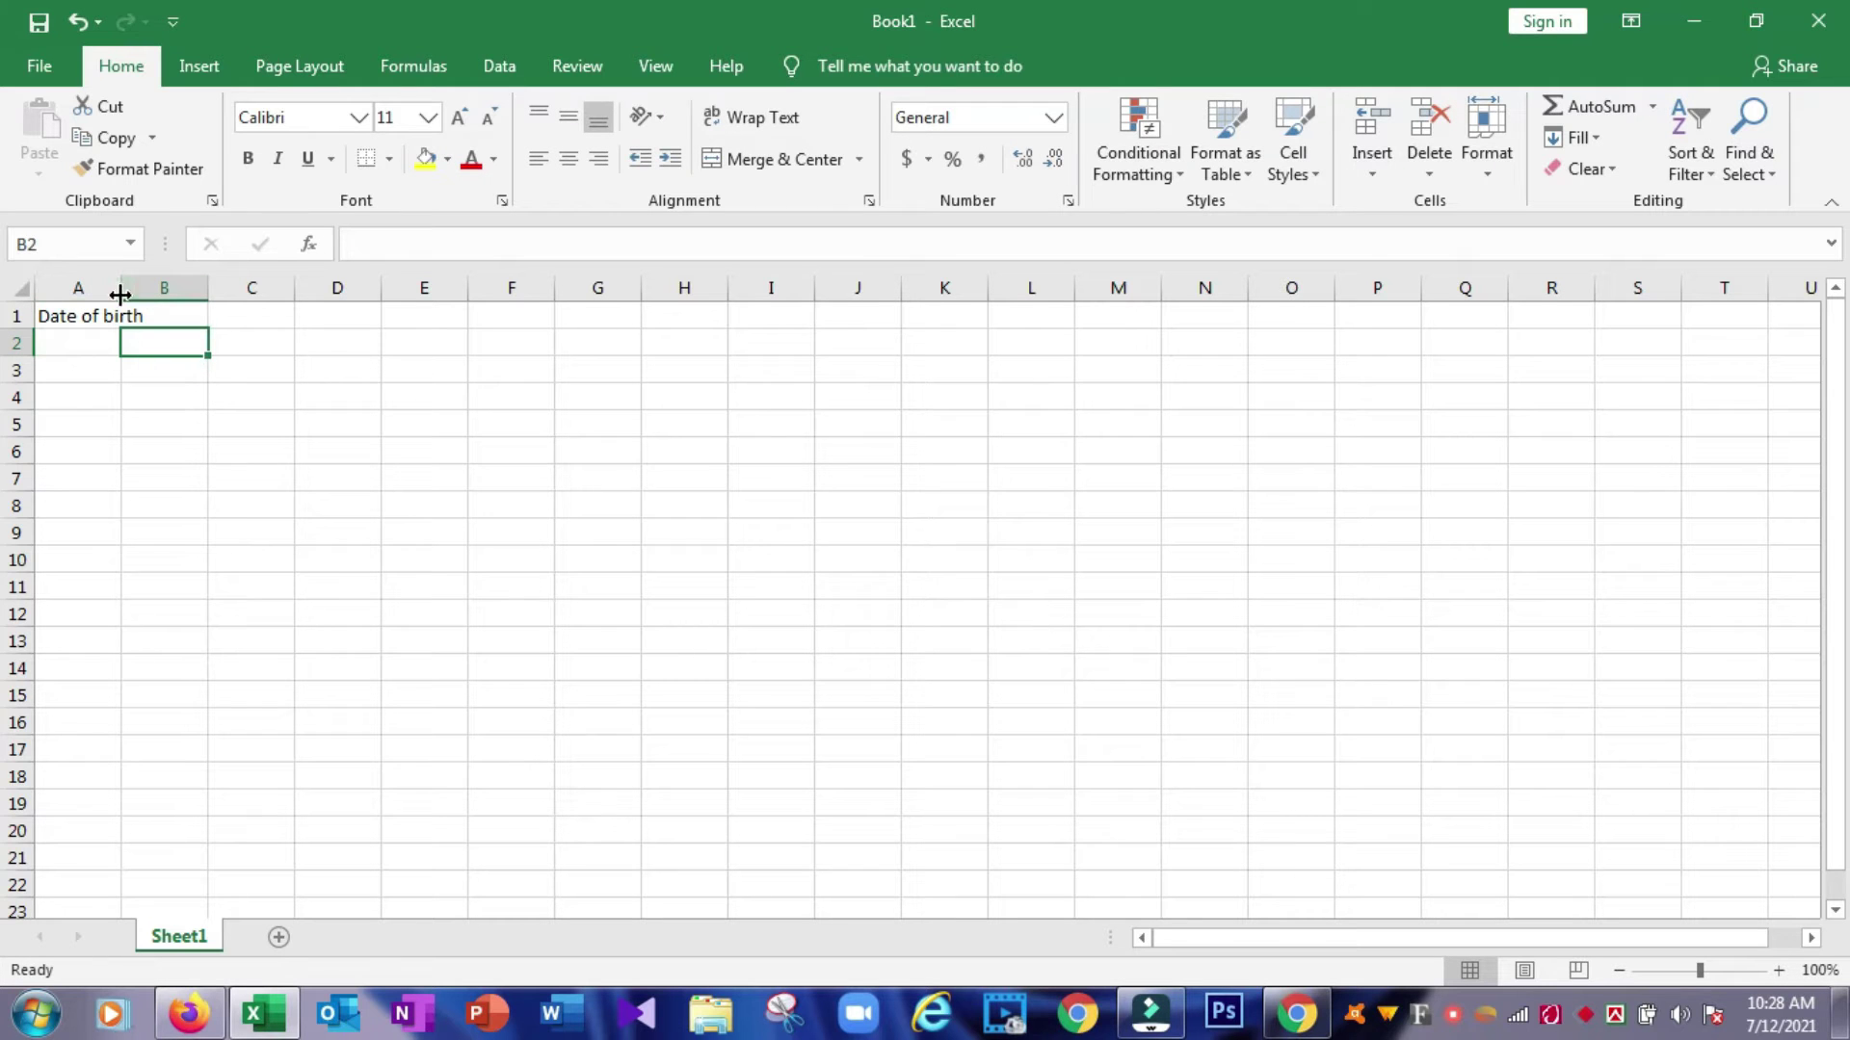
left_click_drag(123, 285, 155, 286)
Enter the person's date of birth in cell B1, next to its label.
left_click(186, 317)
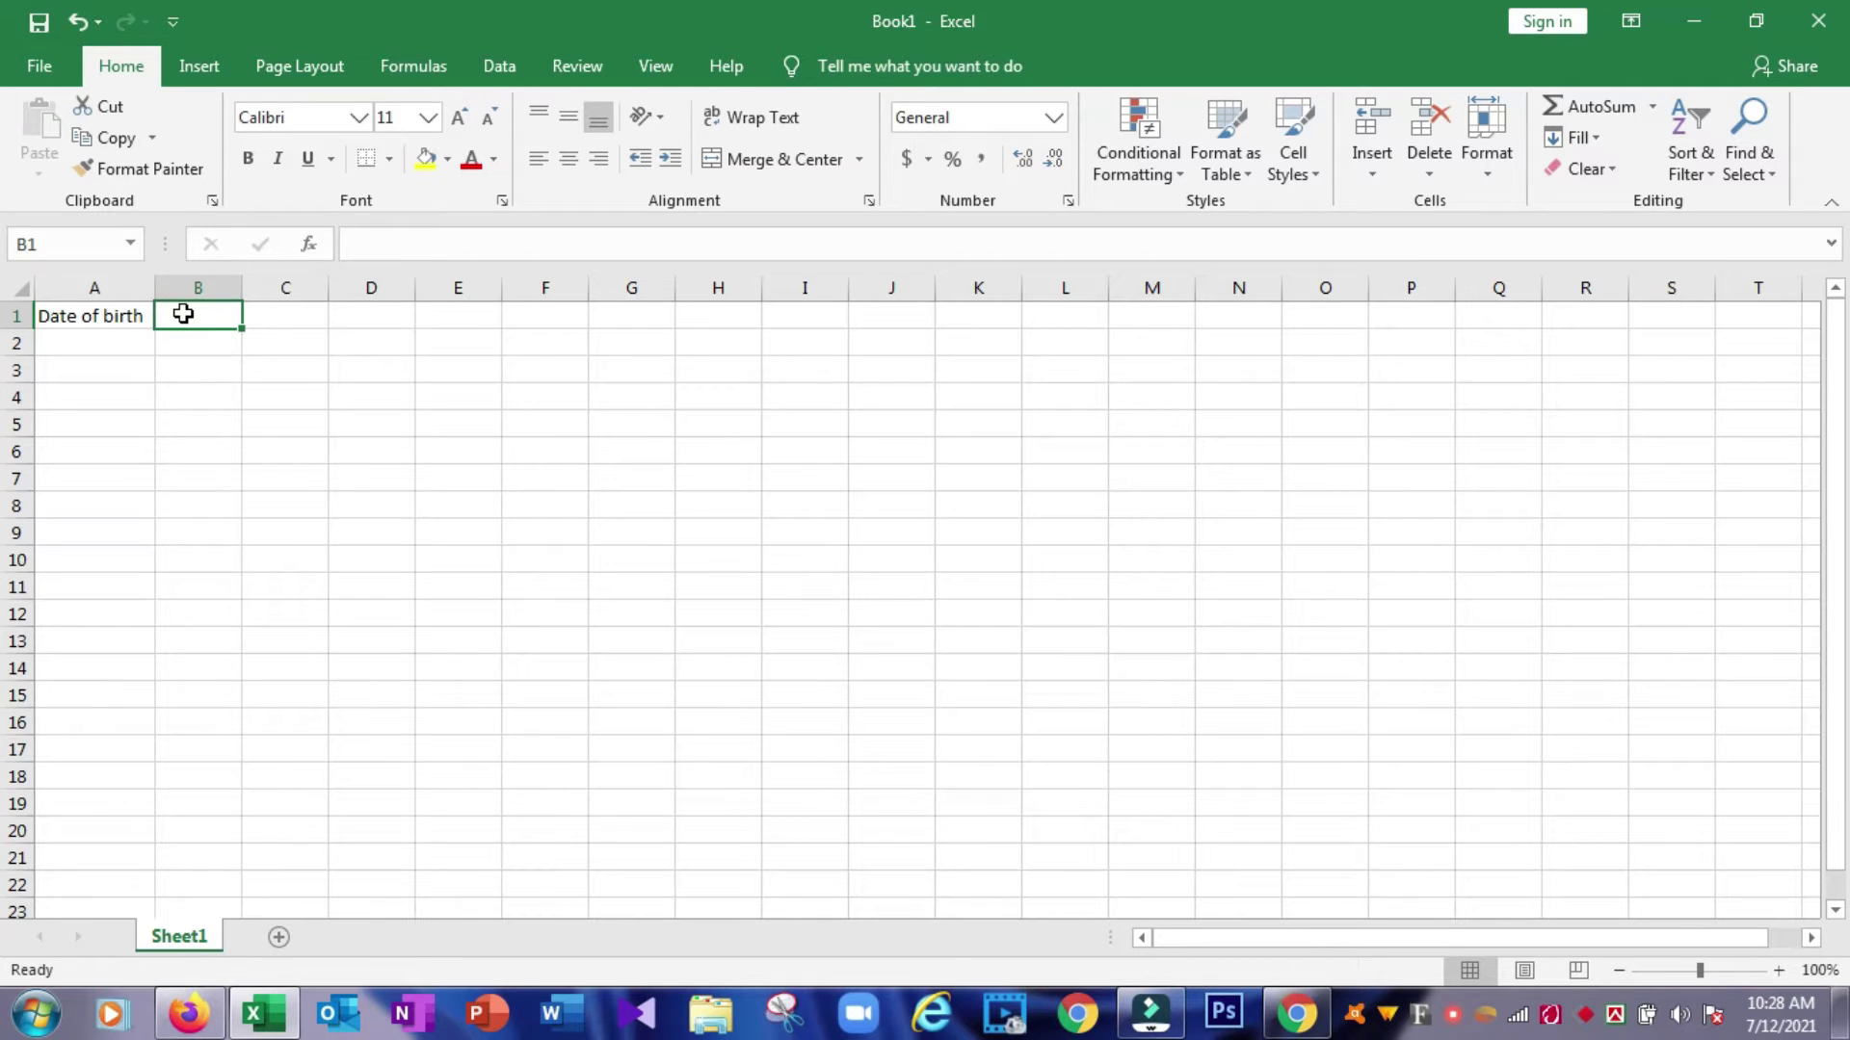
type("2/1/1988")
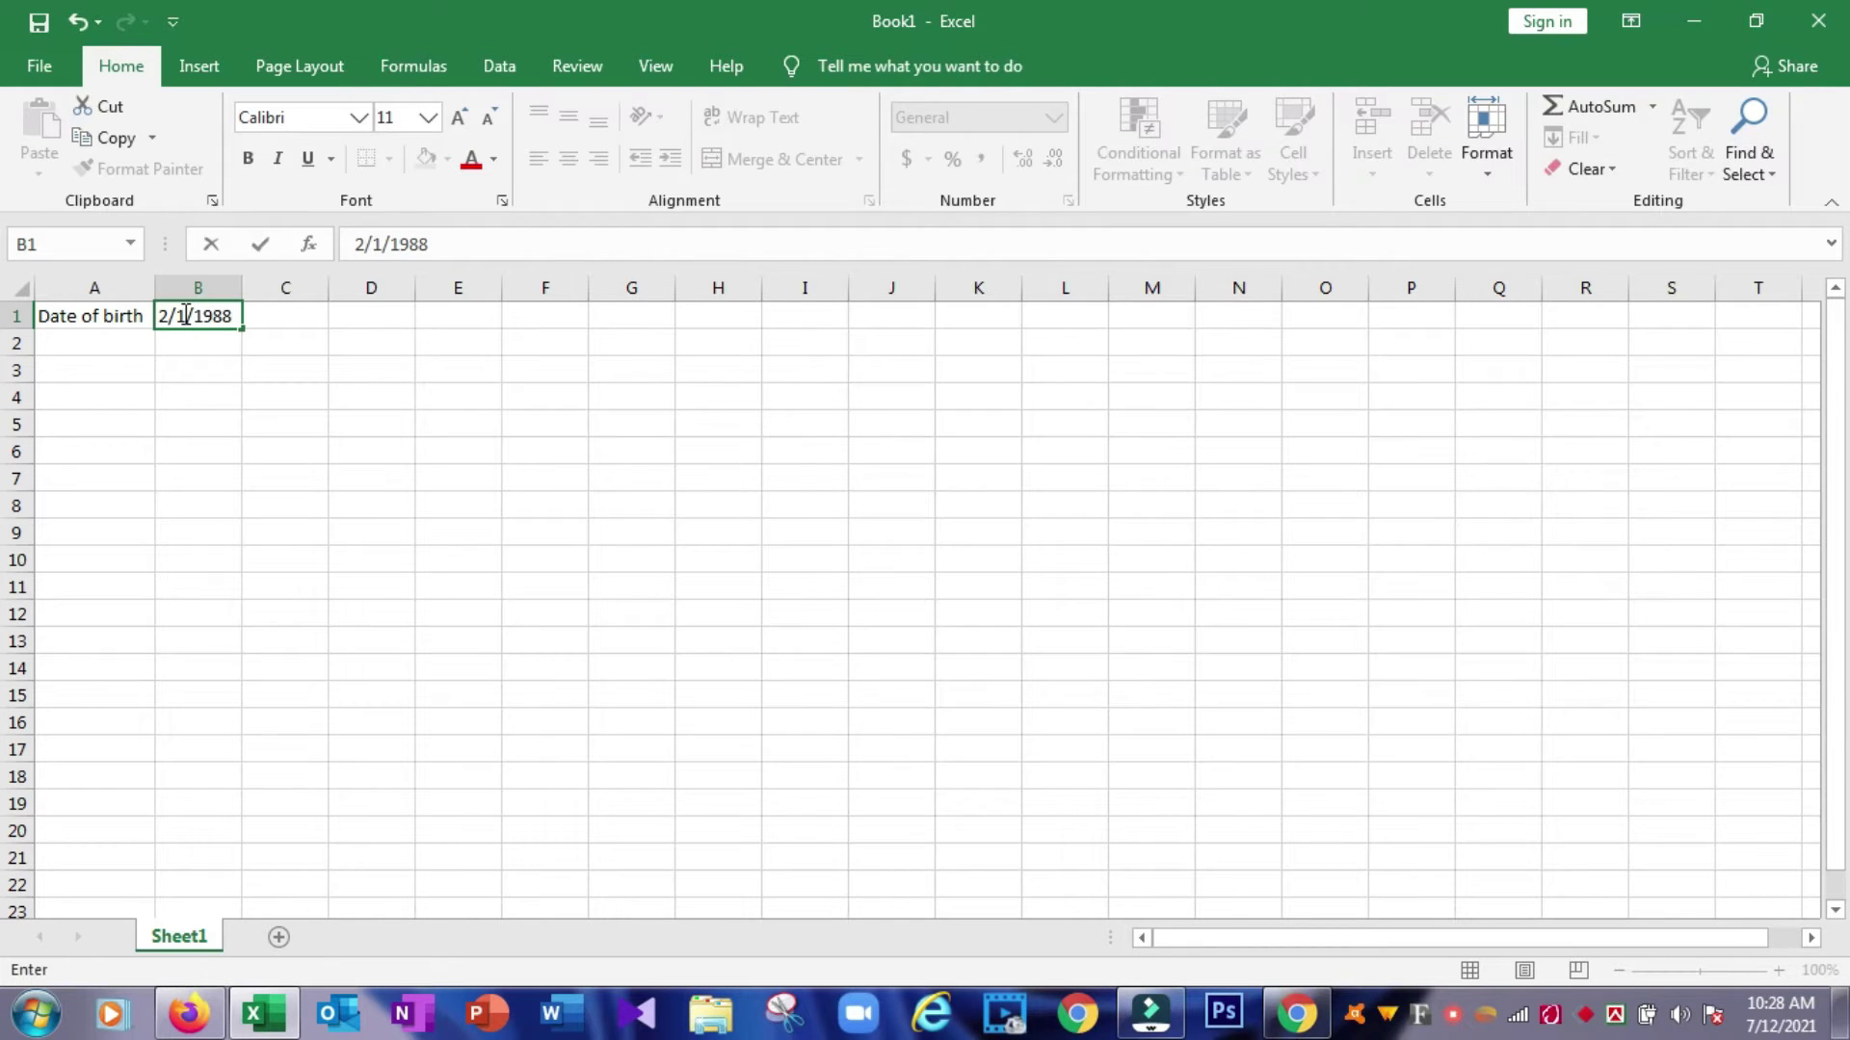
key("Return")
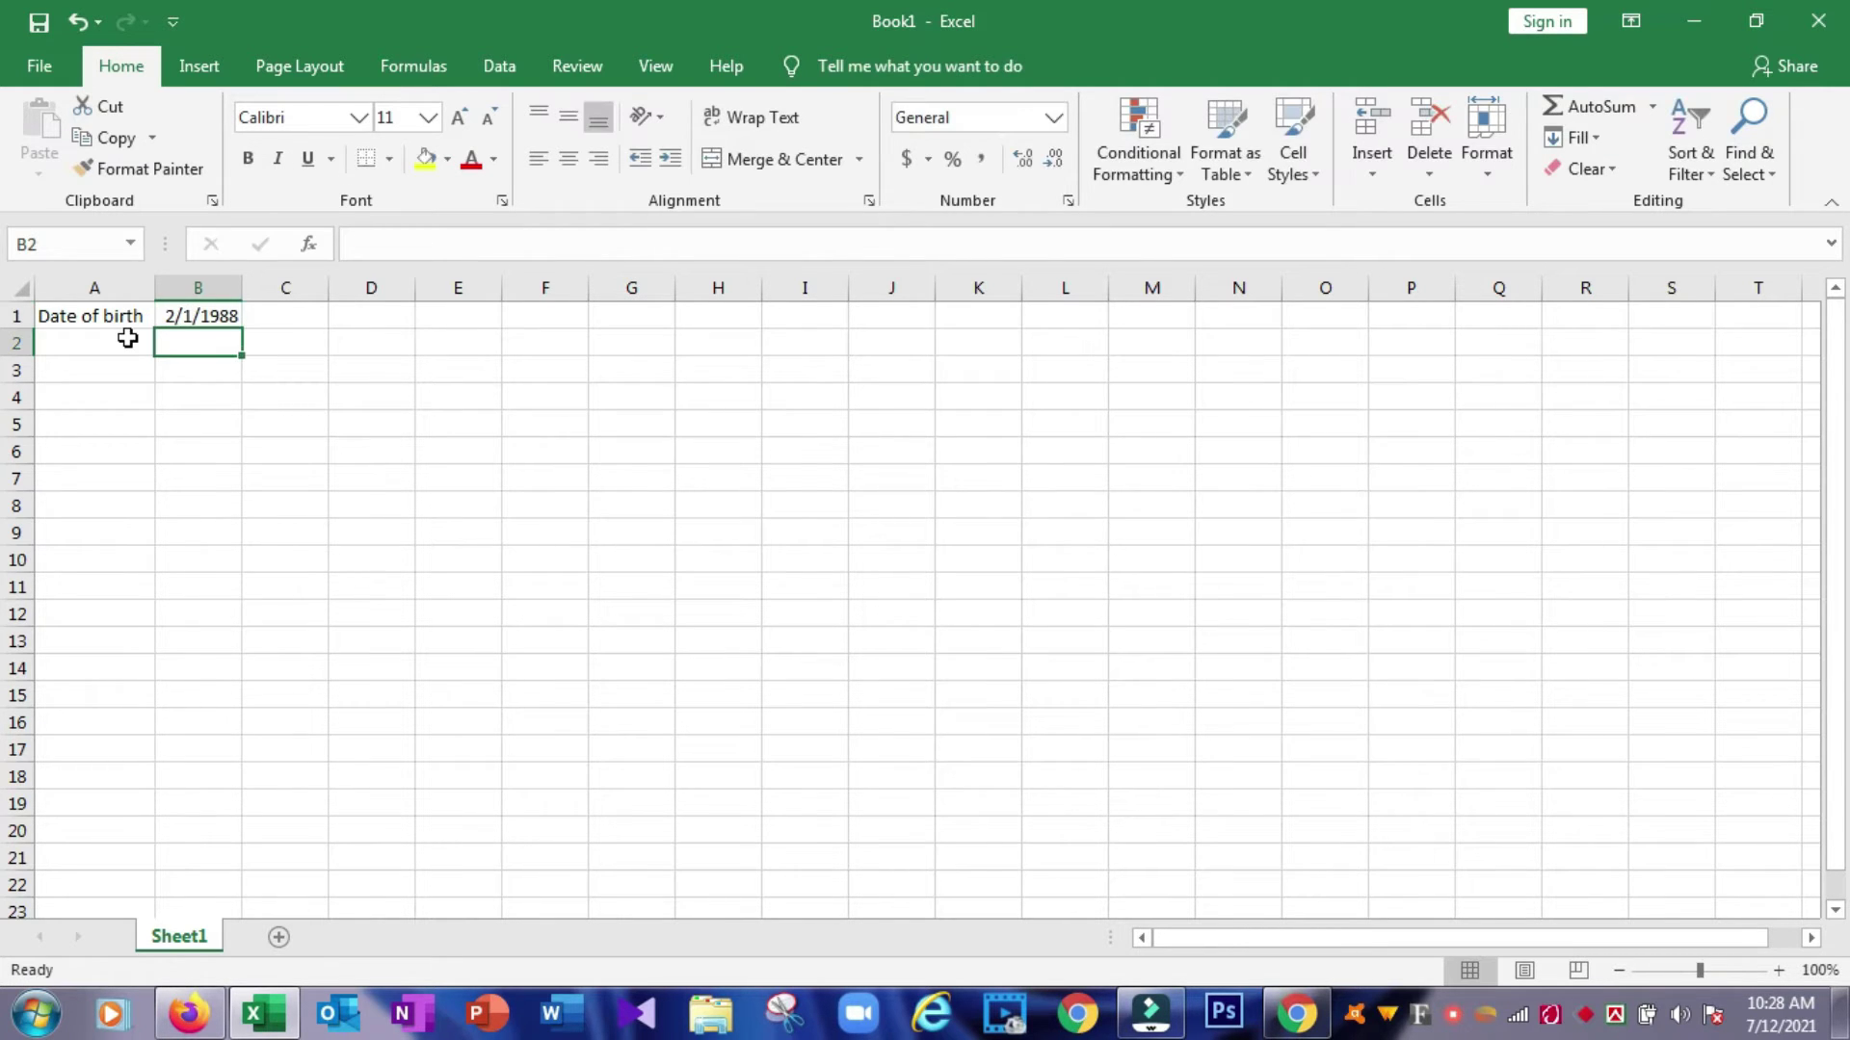
left_click(112, 342)
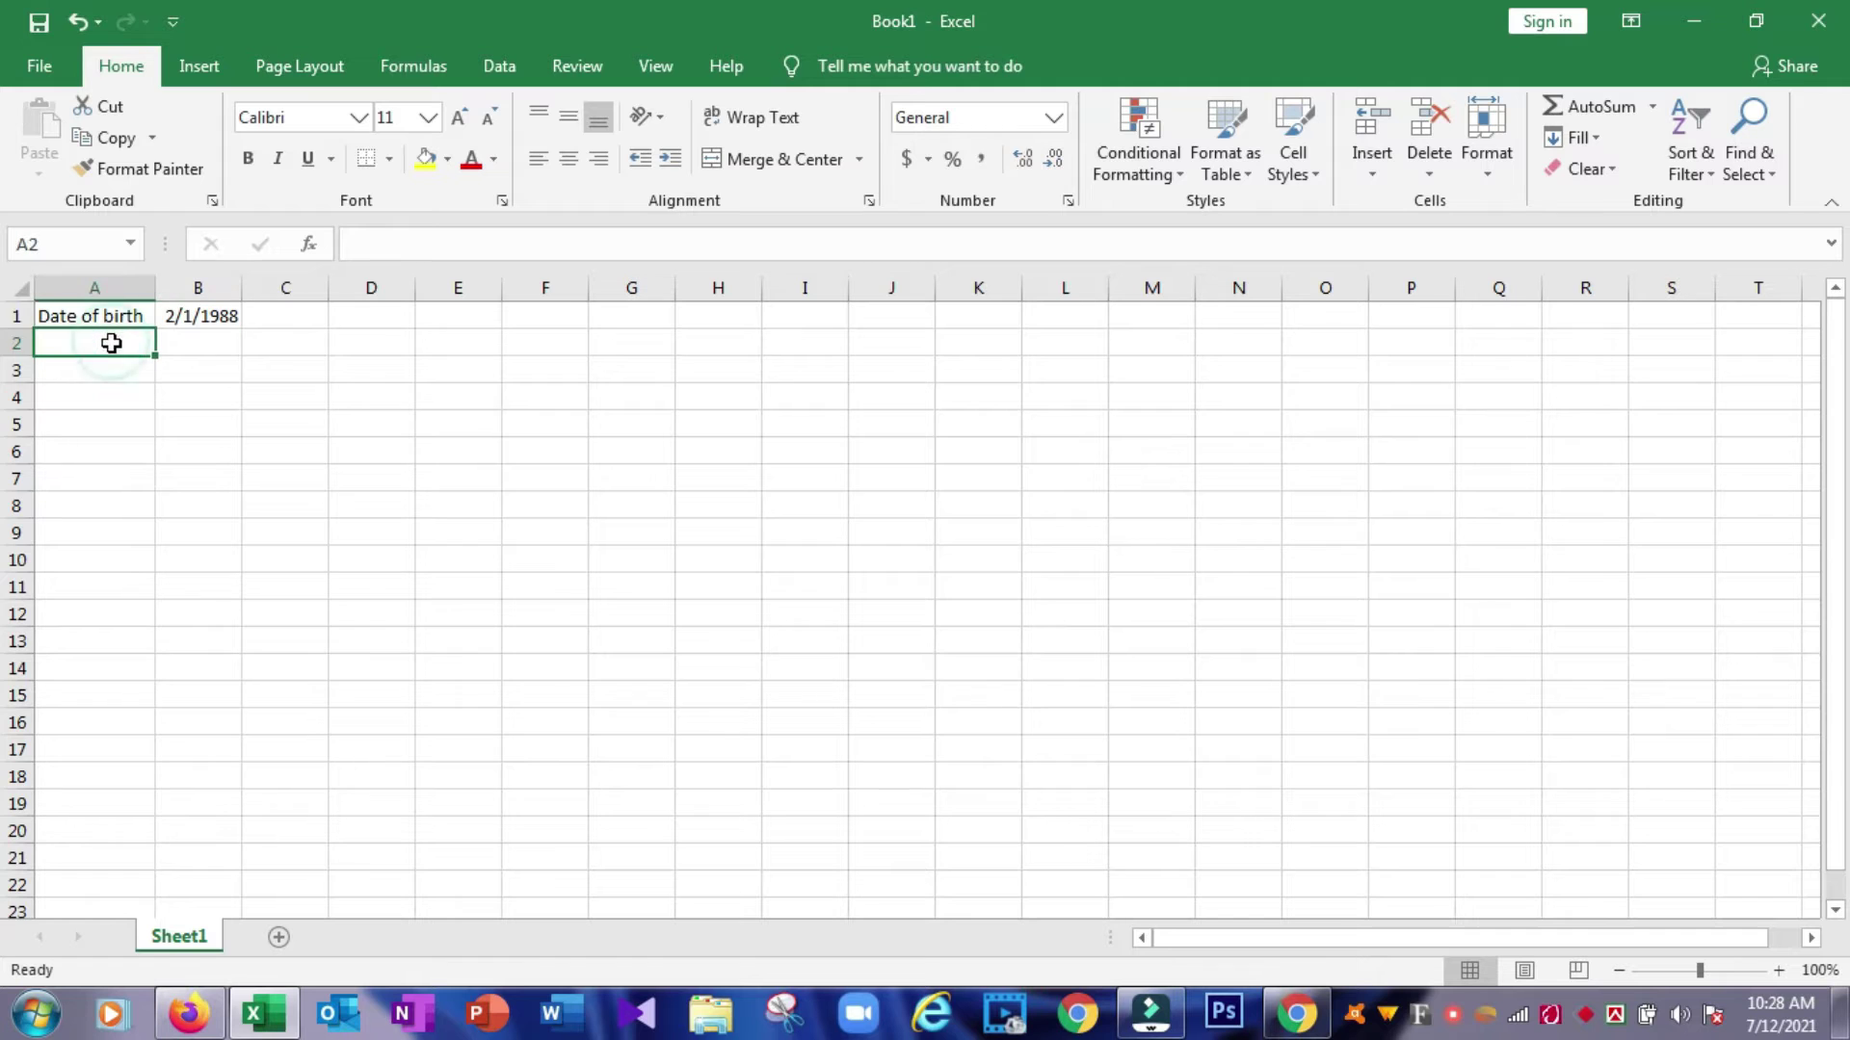
left_click(187, 345)
left_click(119, 340)
left_click(113, 372)
left_click(110, 389)
Enter the labels Year, Month and Day in cells A3, A4 and A5.
left_click(109, 367)
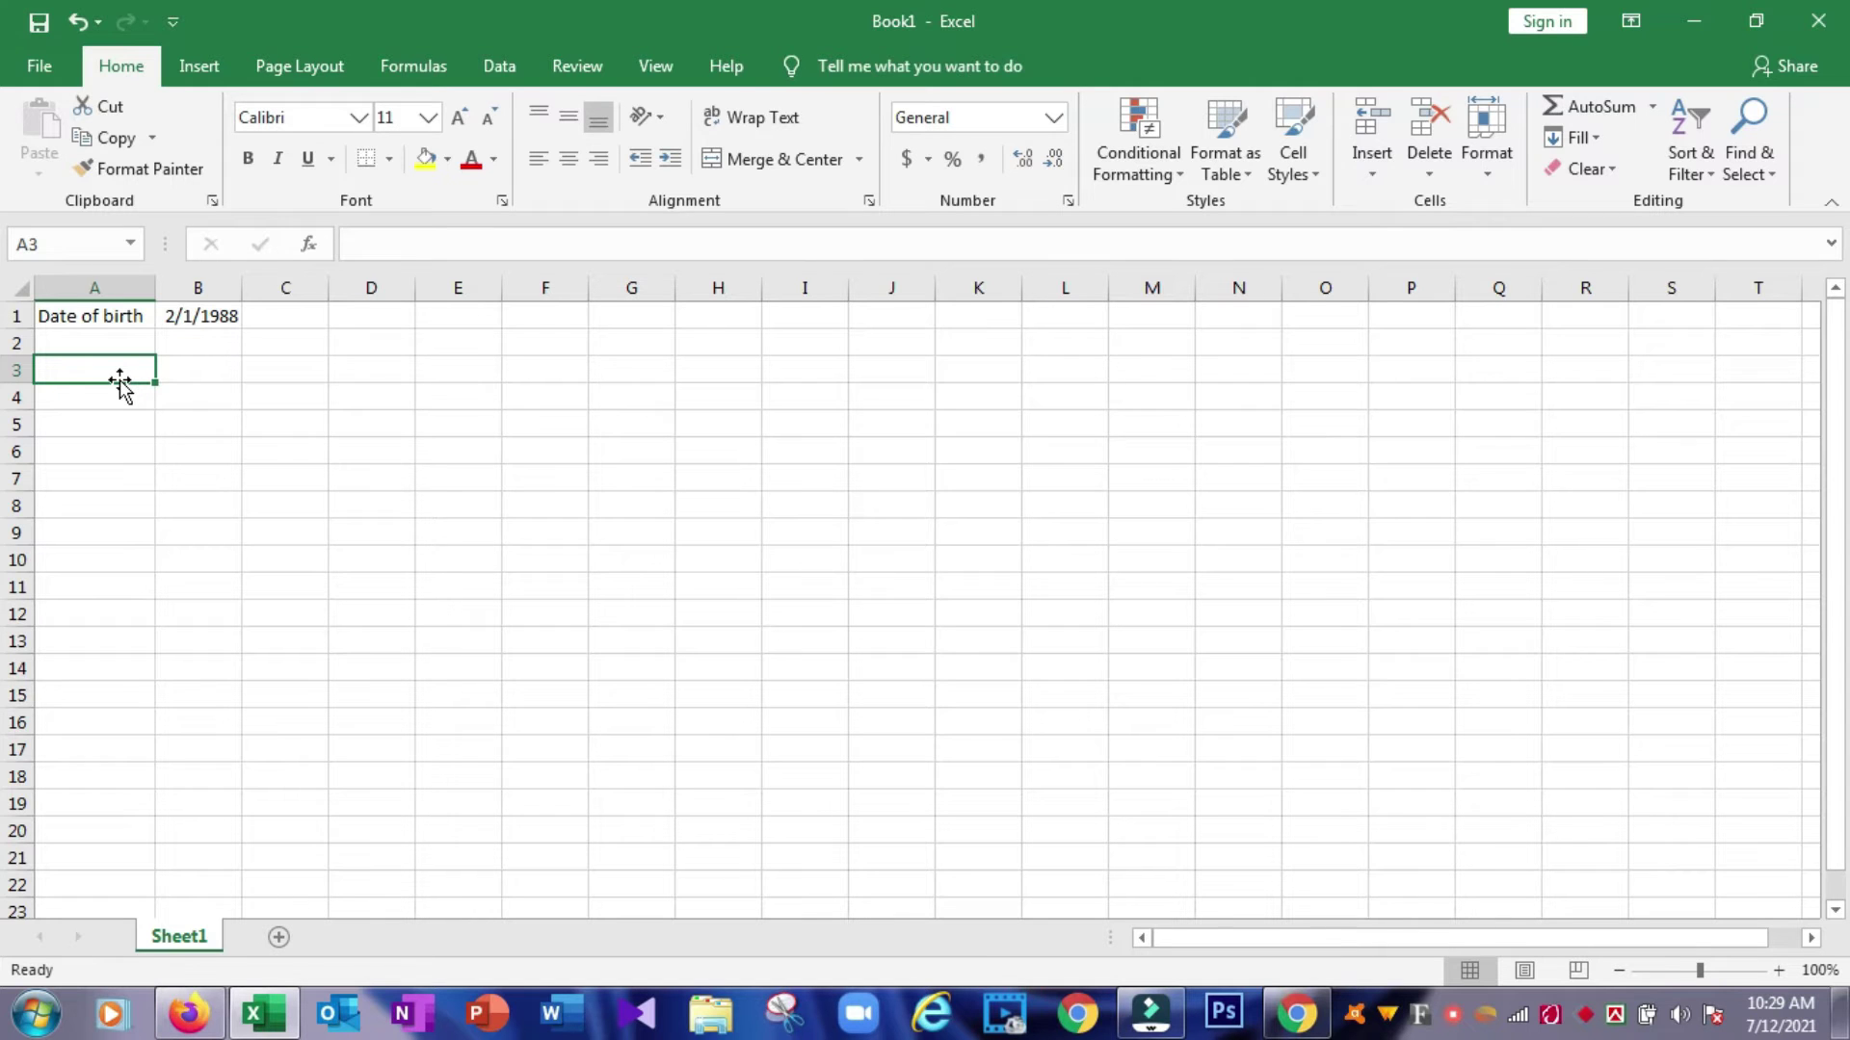
type("Year")
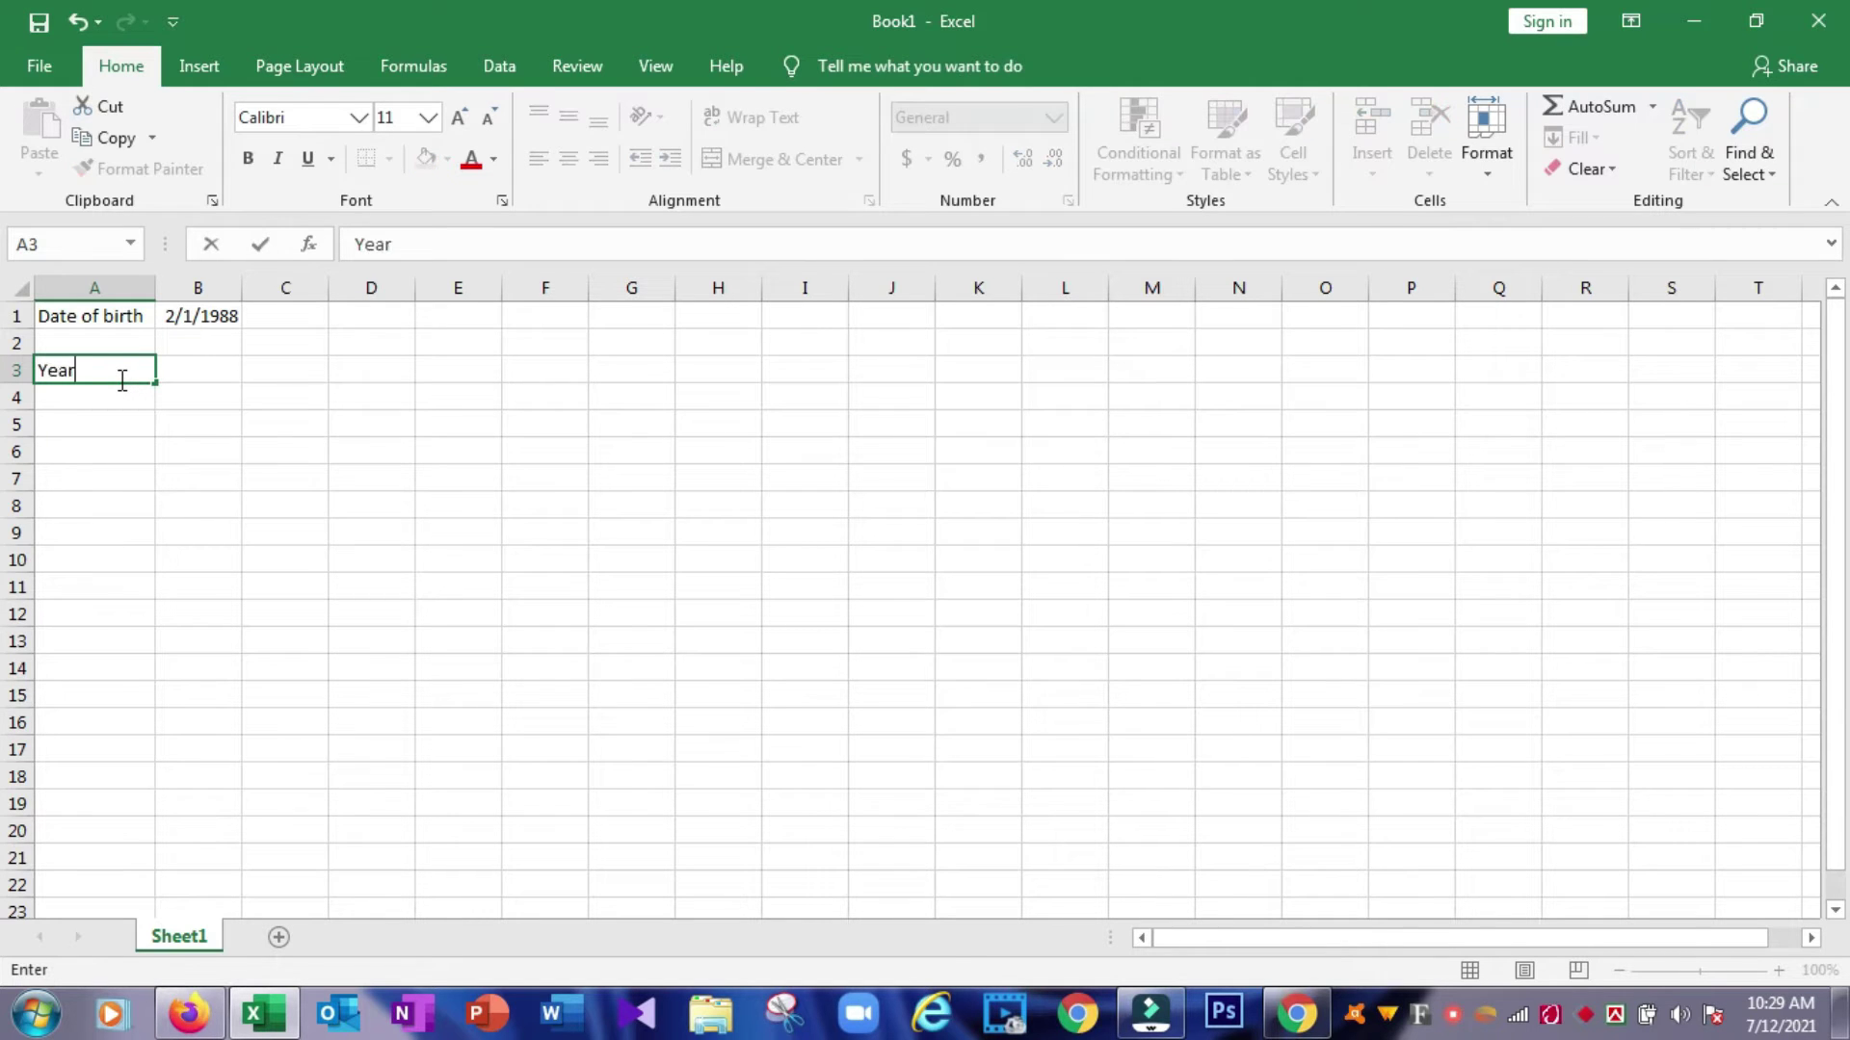
key("Return")
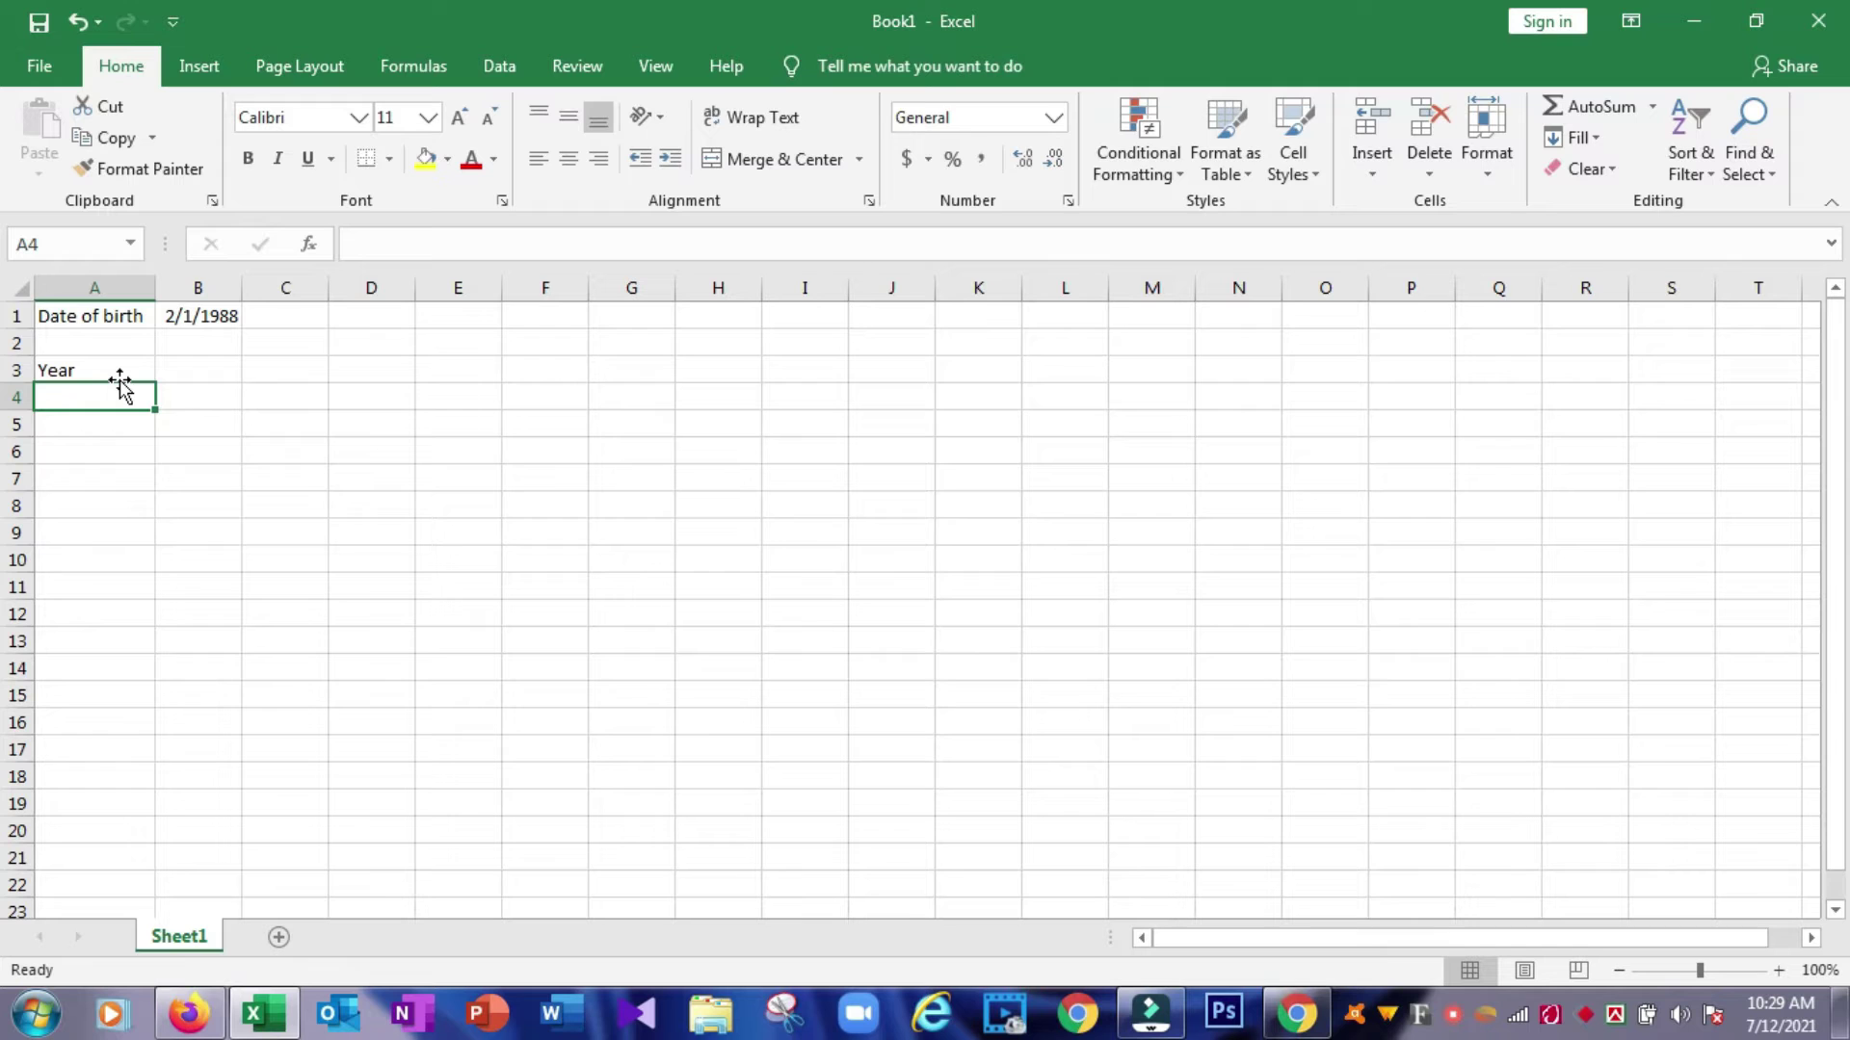
type("Mon")
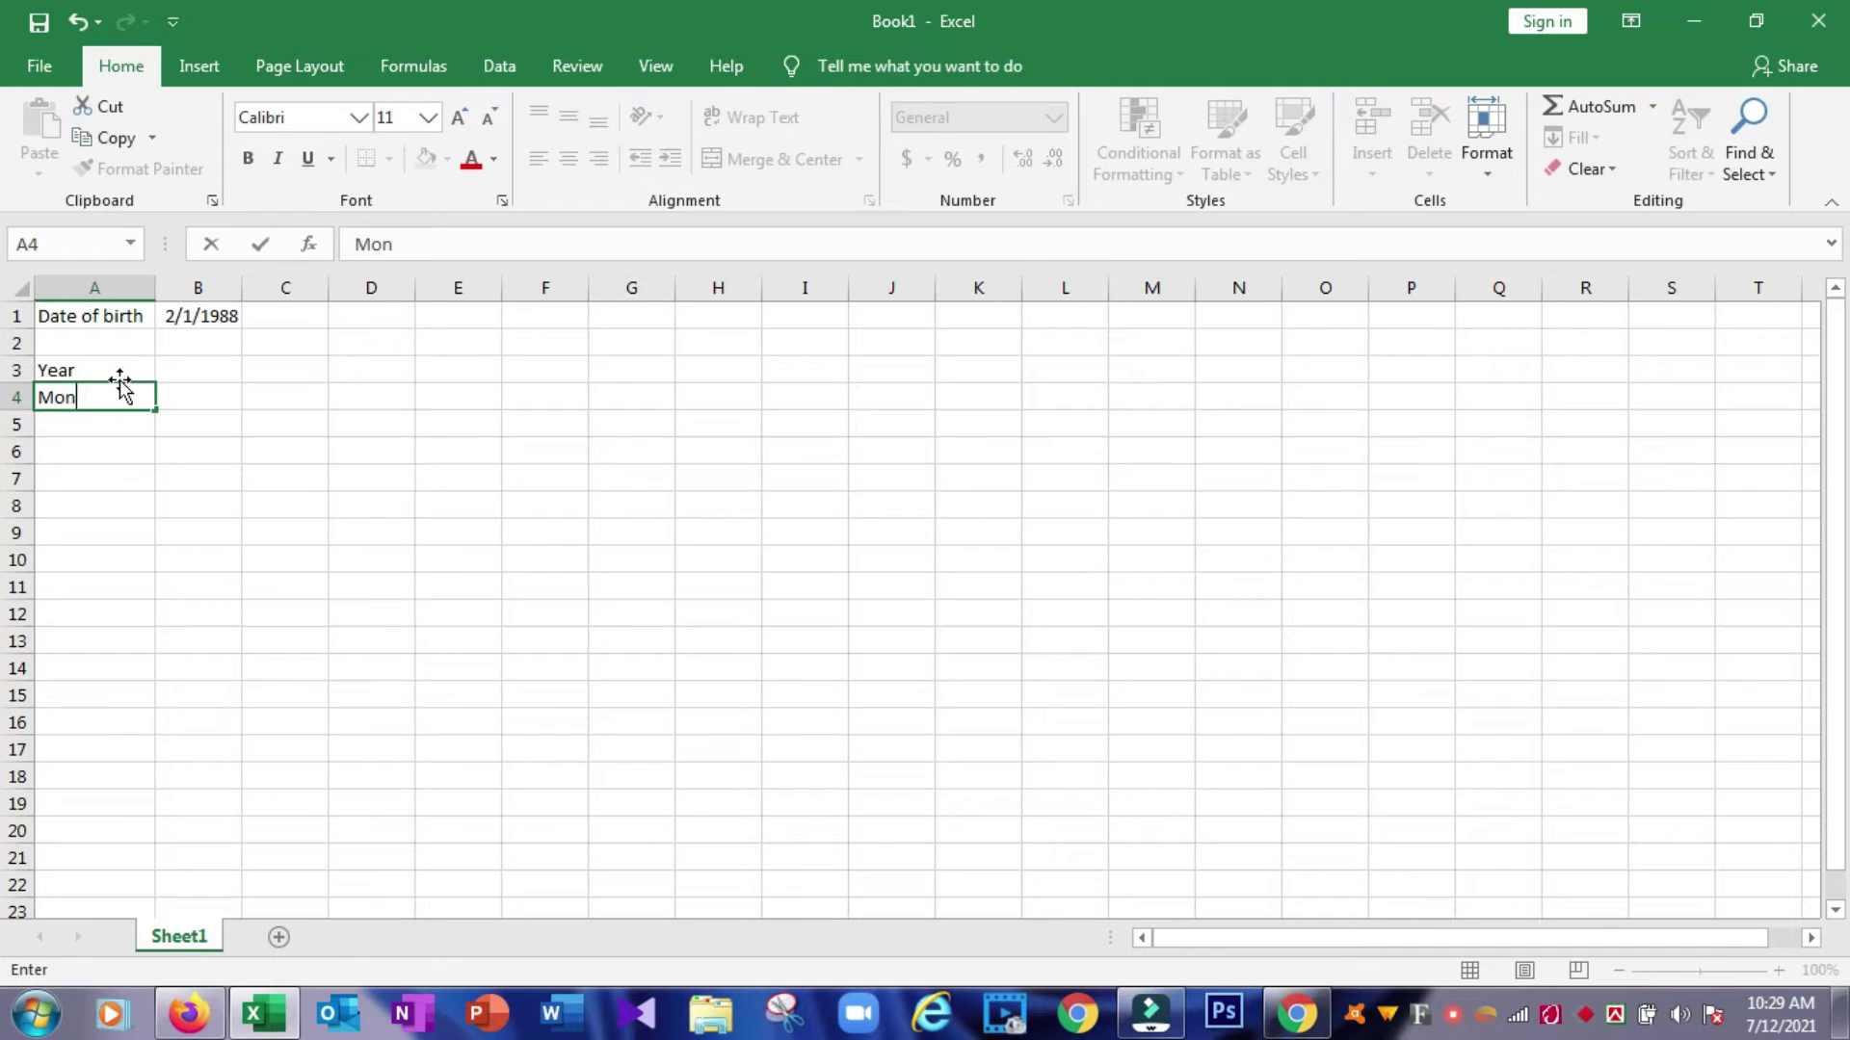
type("th")
key("Return")
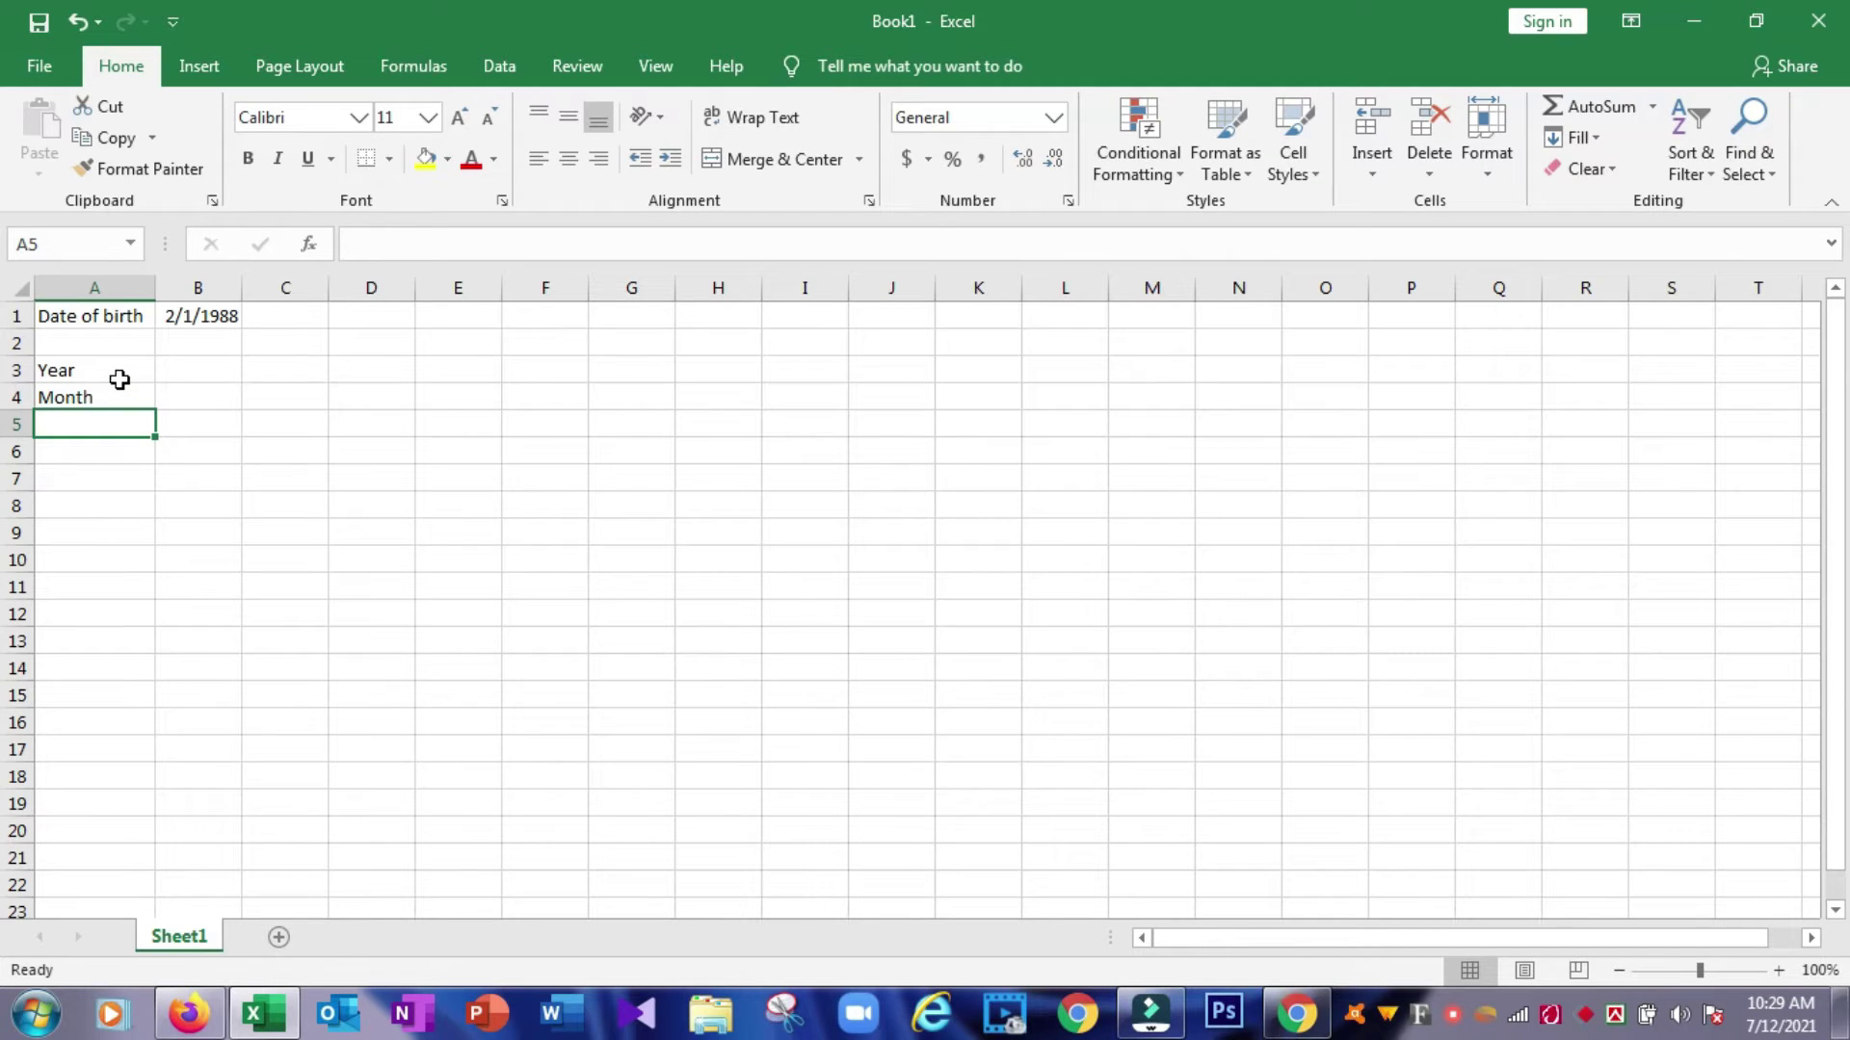
type("Day")
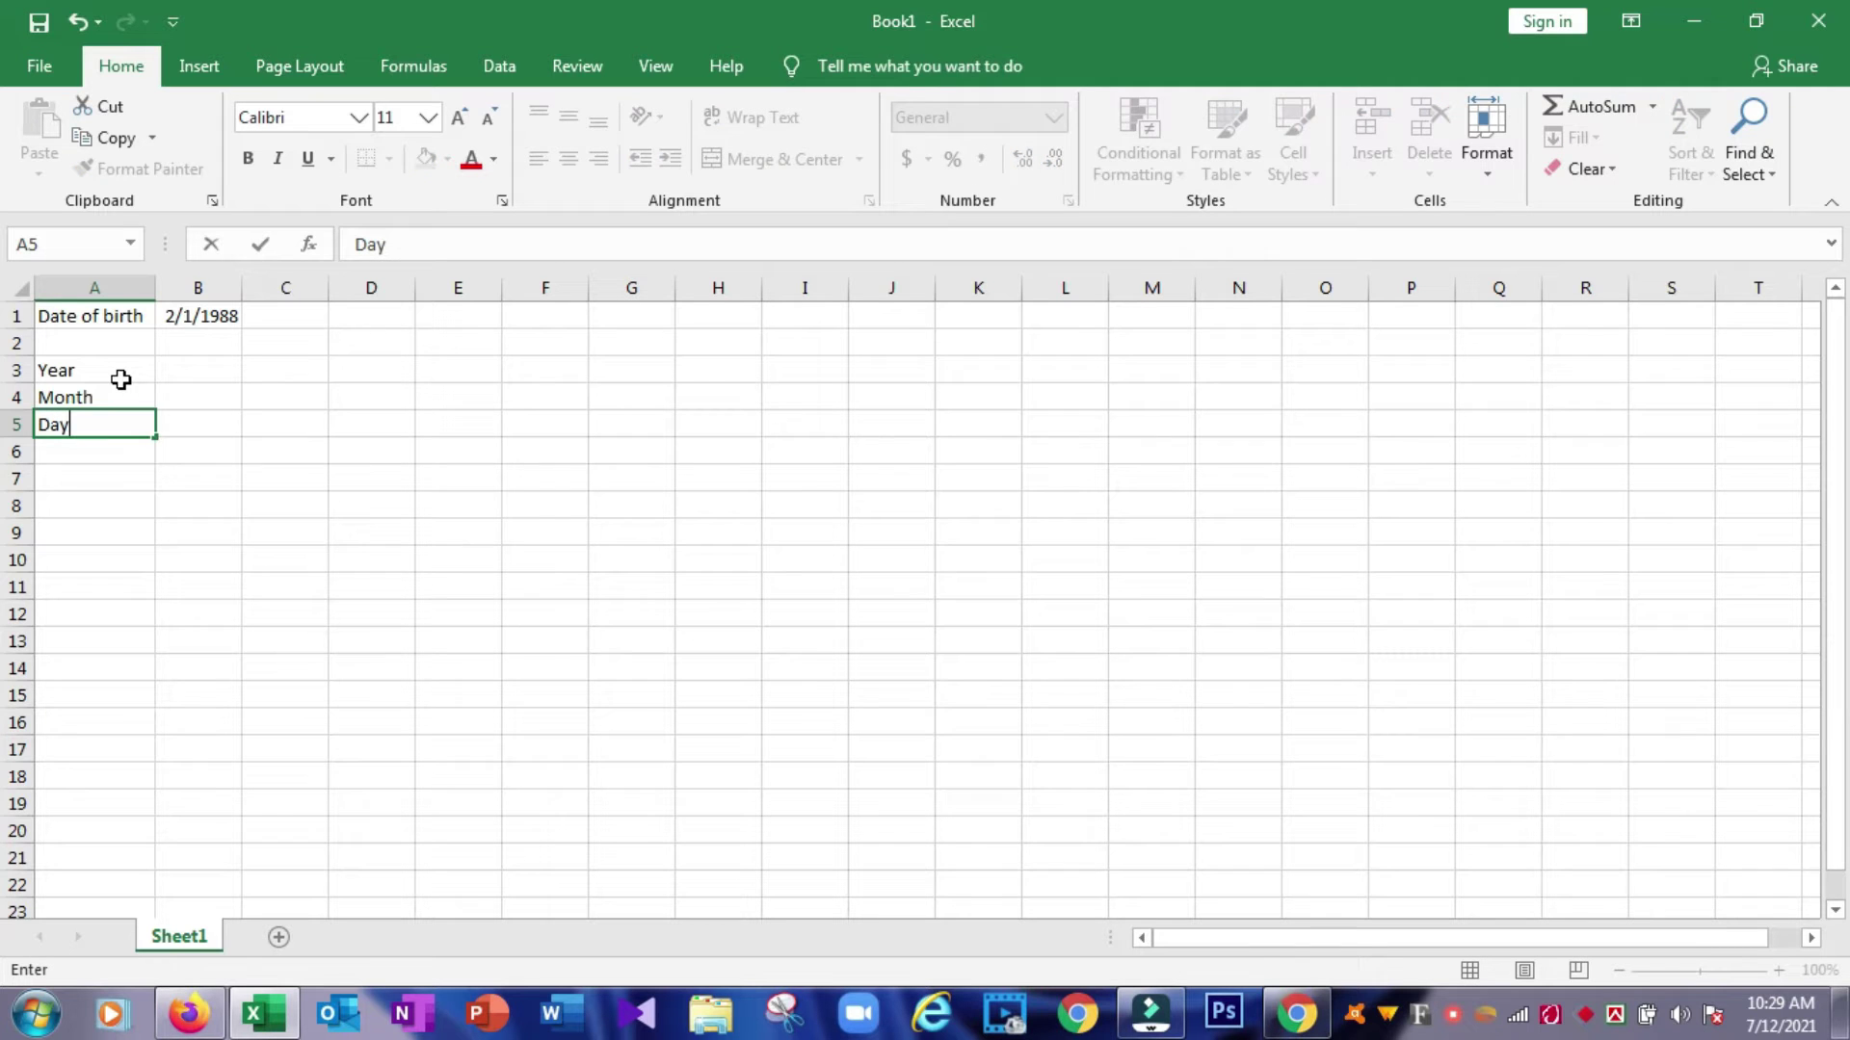
key("Return")
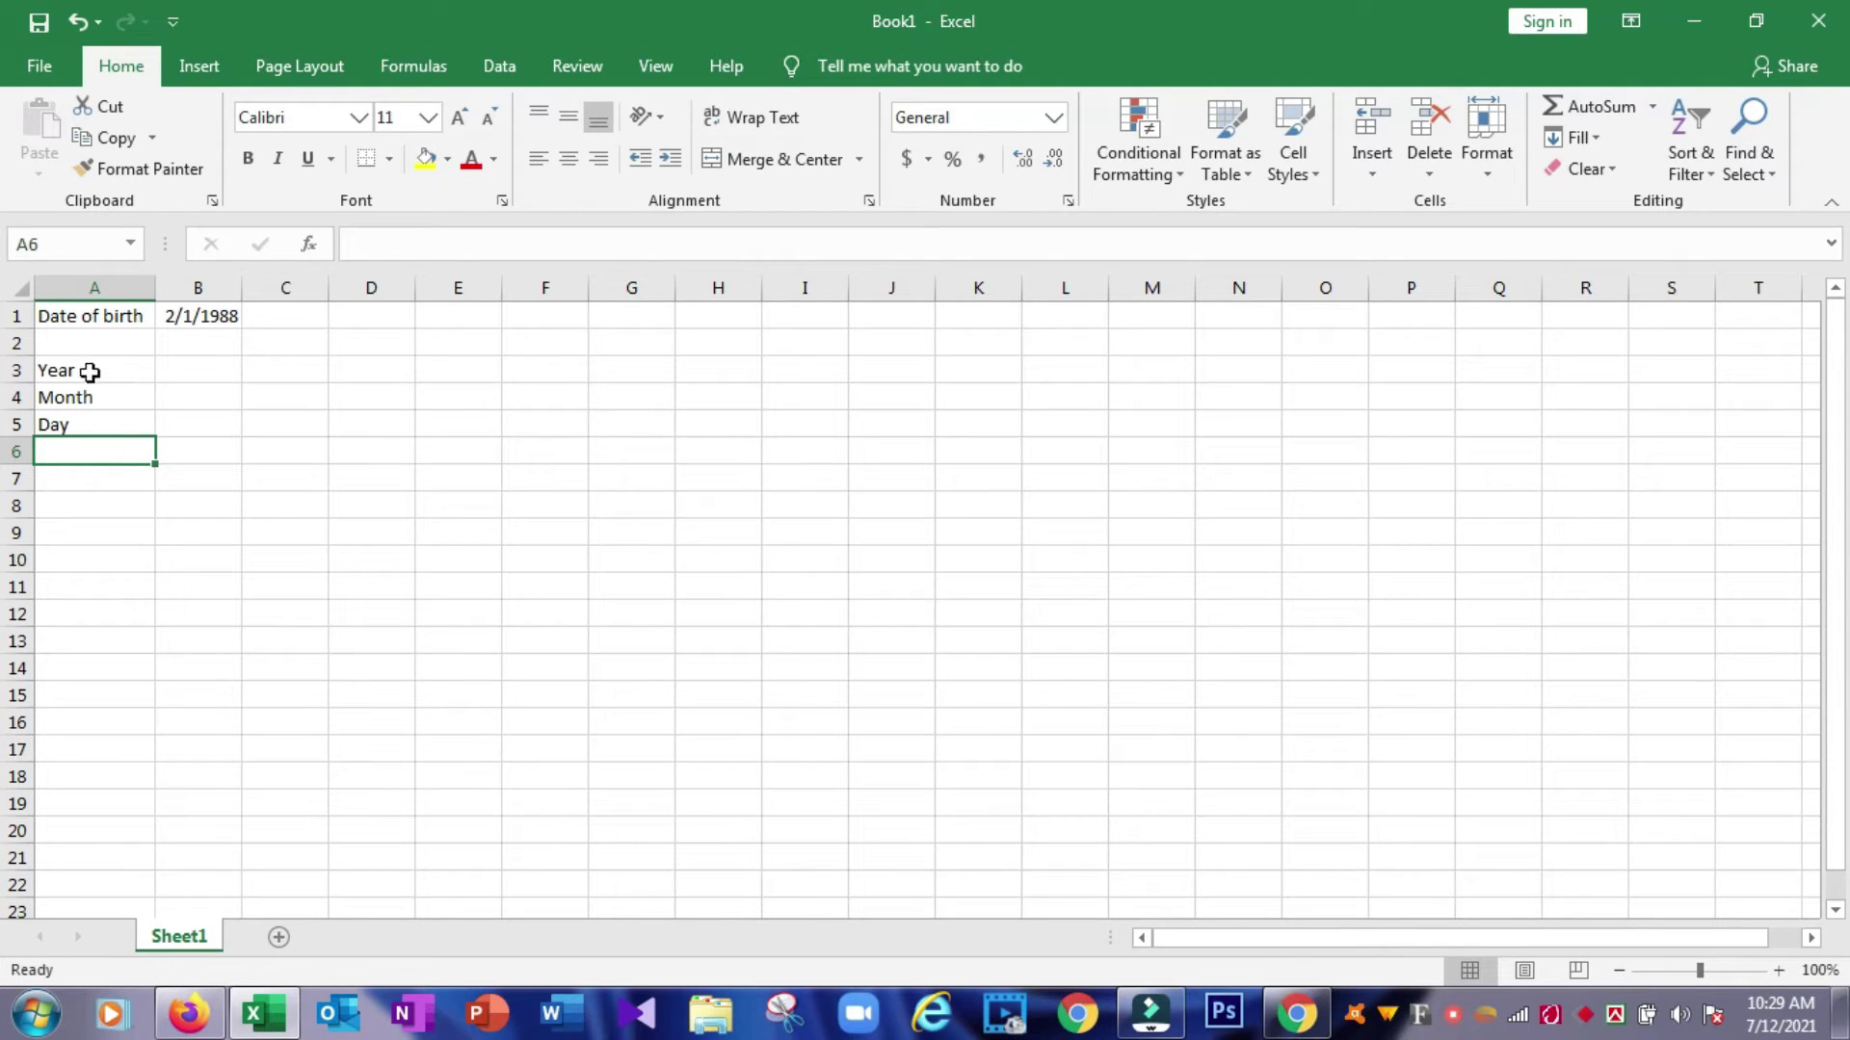
left_click(201, 364)
left_click(77, 400)
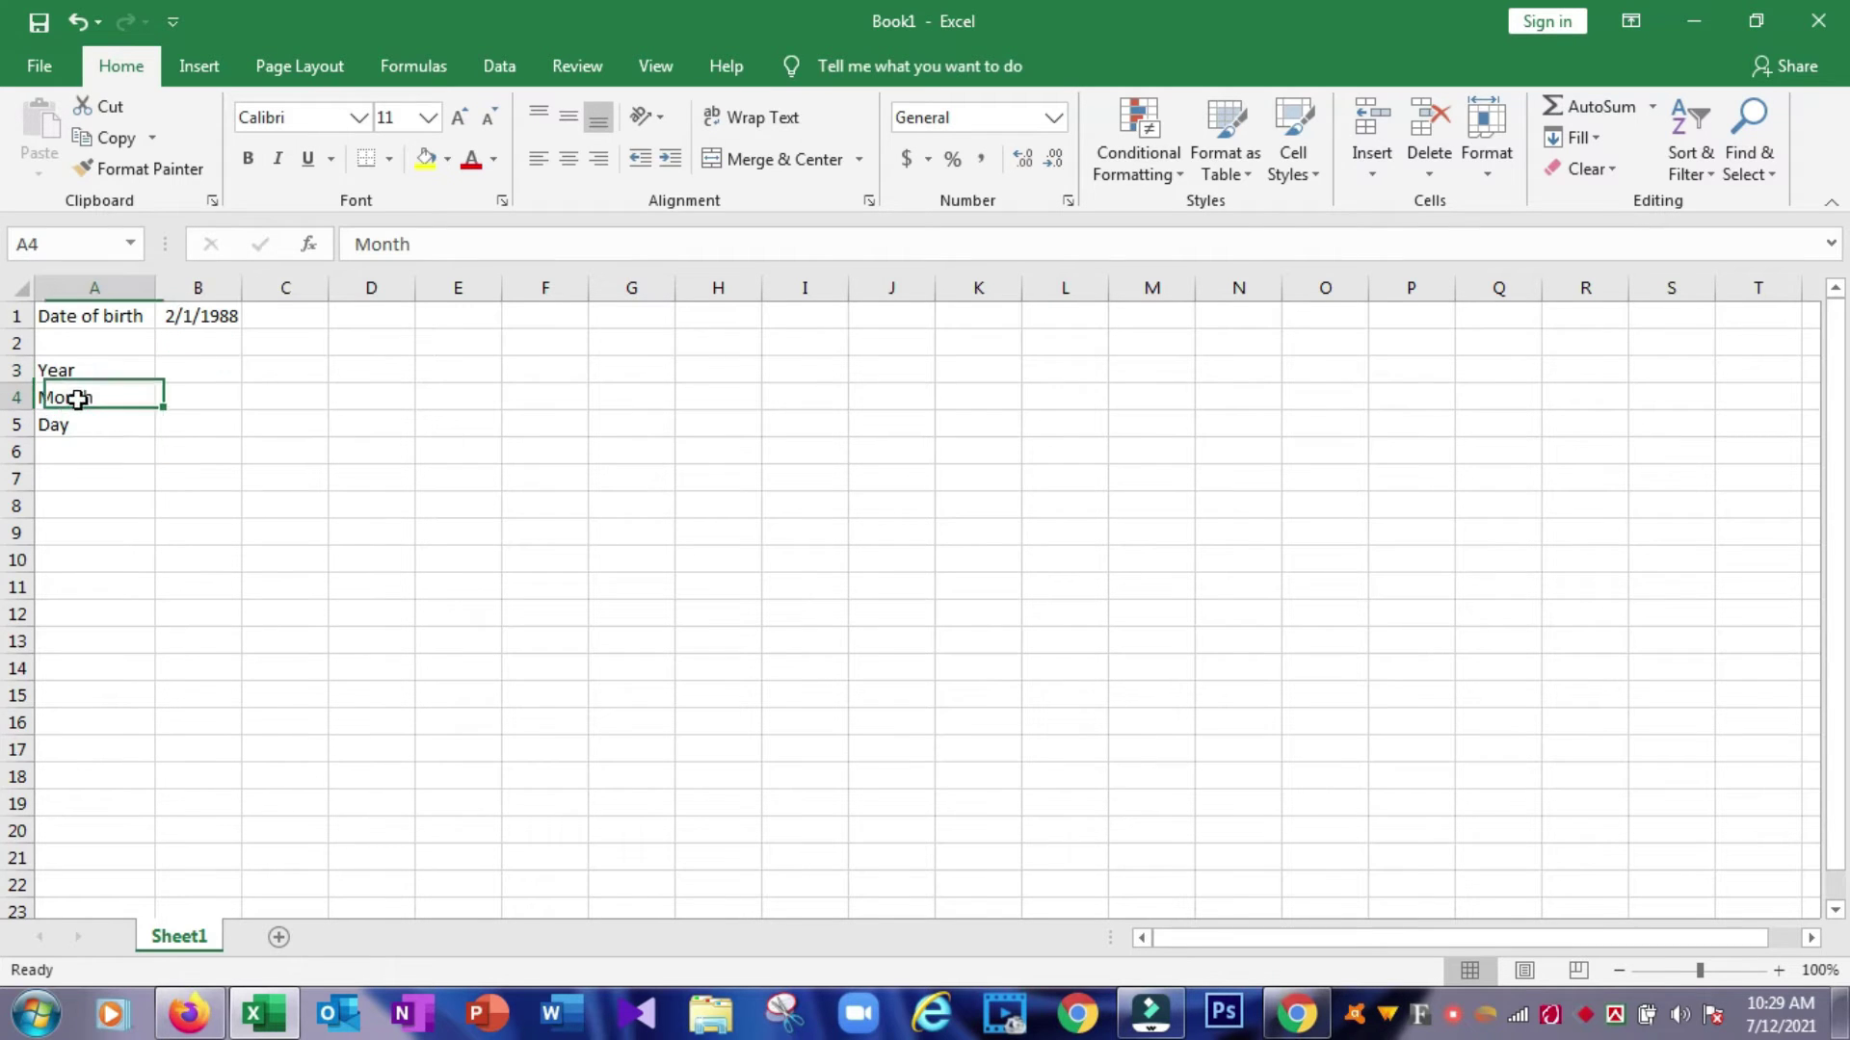
left_click(191, 395)
left_click(100, 425)
left_click(200, 426)
left_click(186, 375)
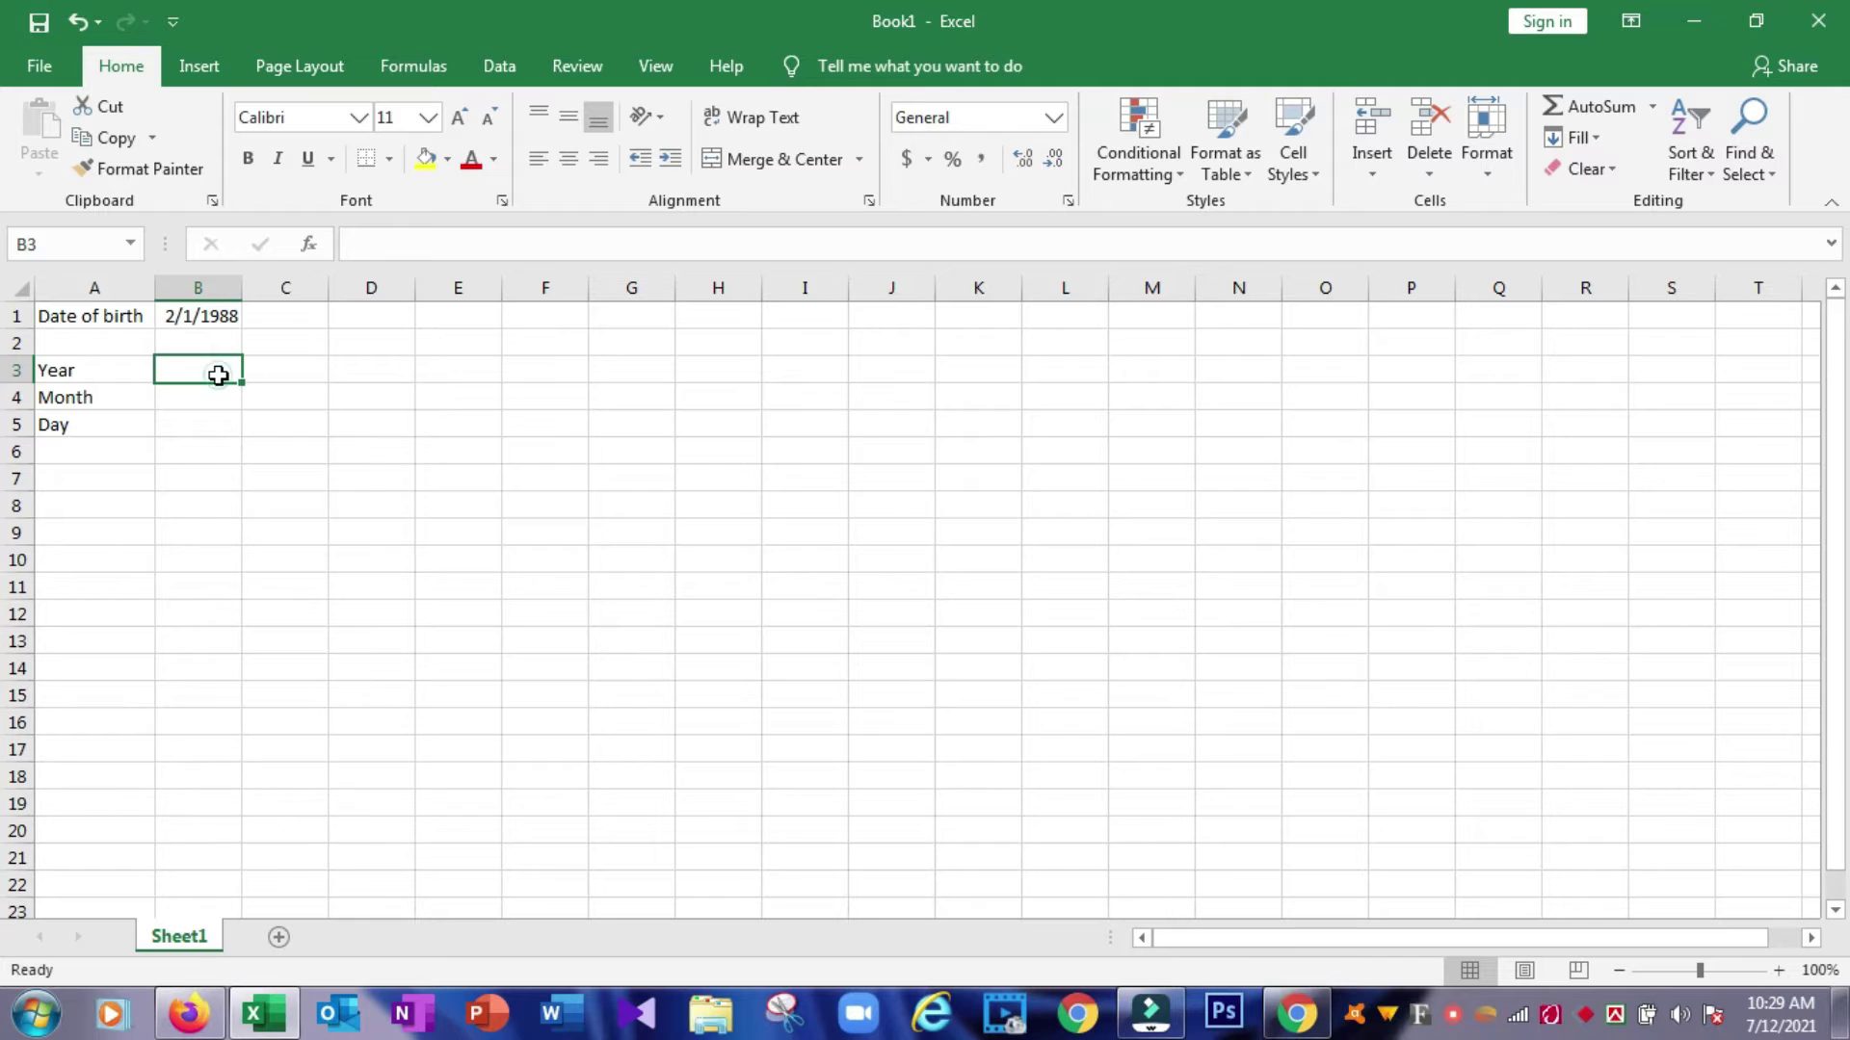
left_click(198, 401)
Calculate the age in full years in cell B3 with =DATEDIF(B1,TODAY(),"Y"), accepting the proposed formula correction.
left_click(201, 379)
type("=")
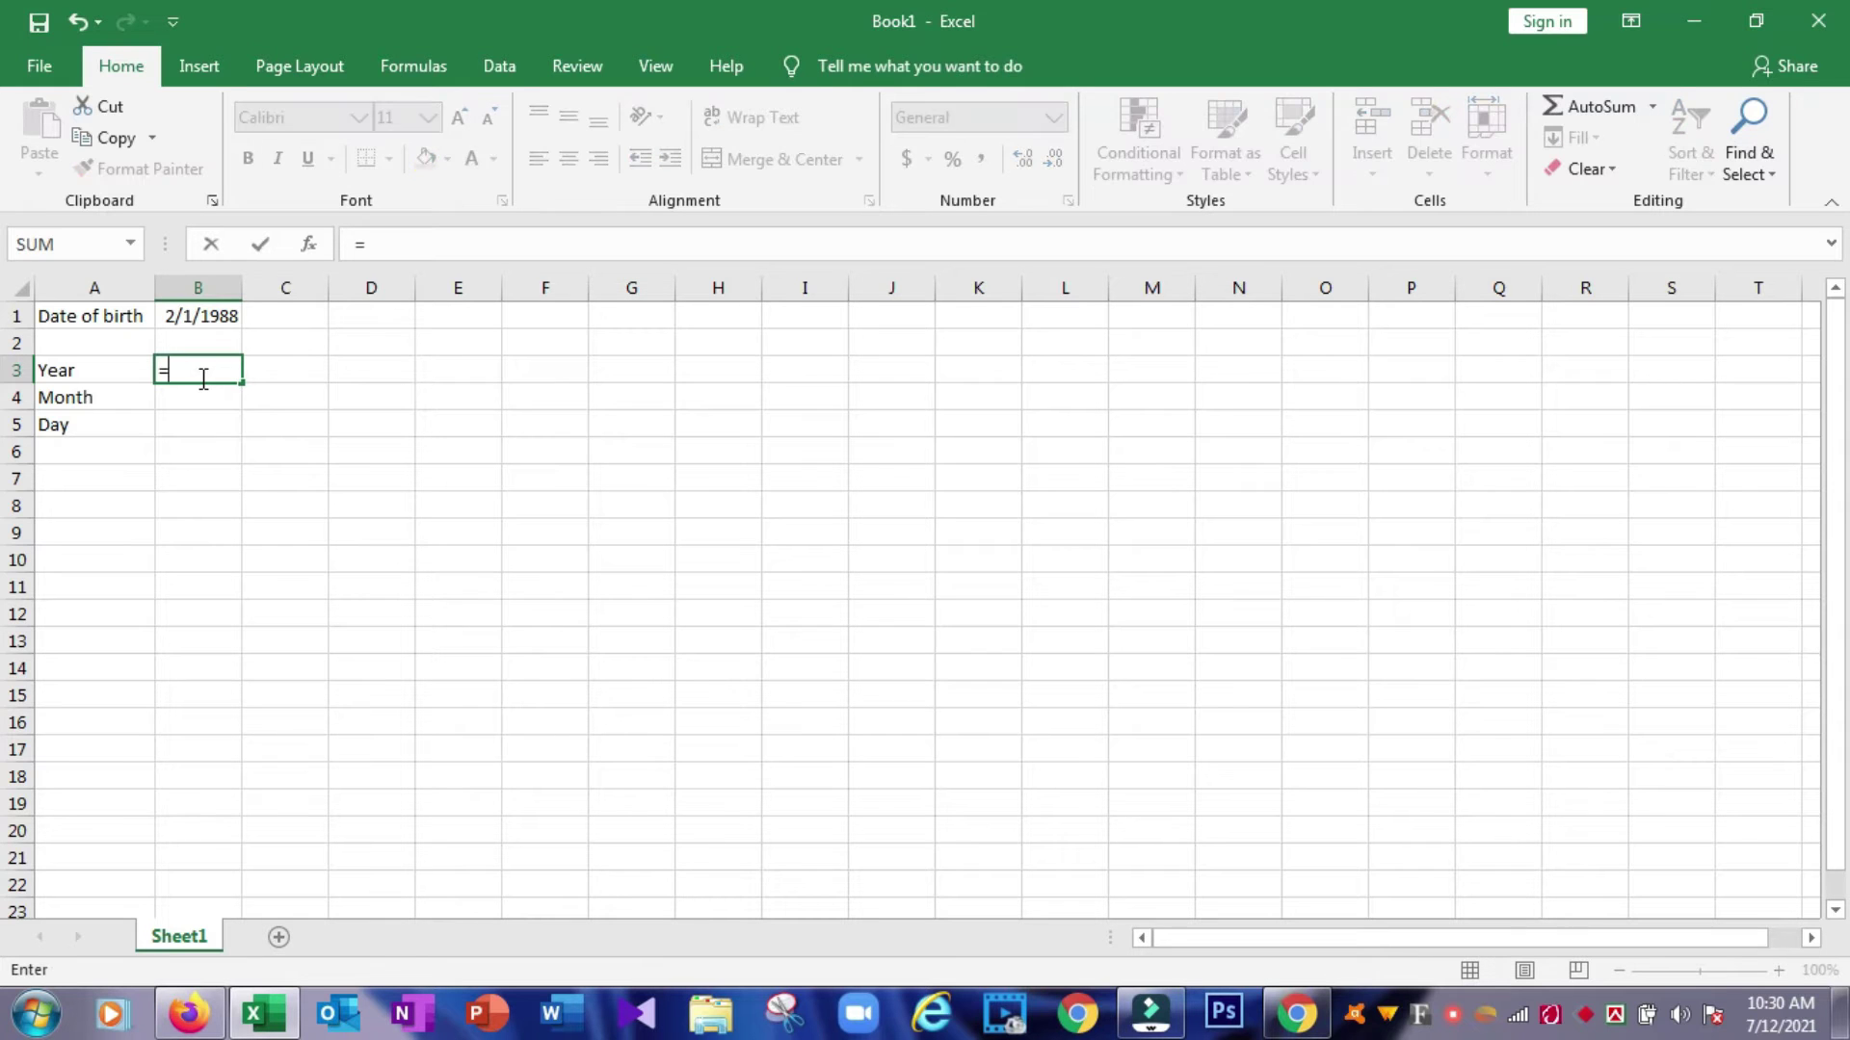
type("dat")
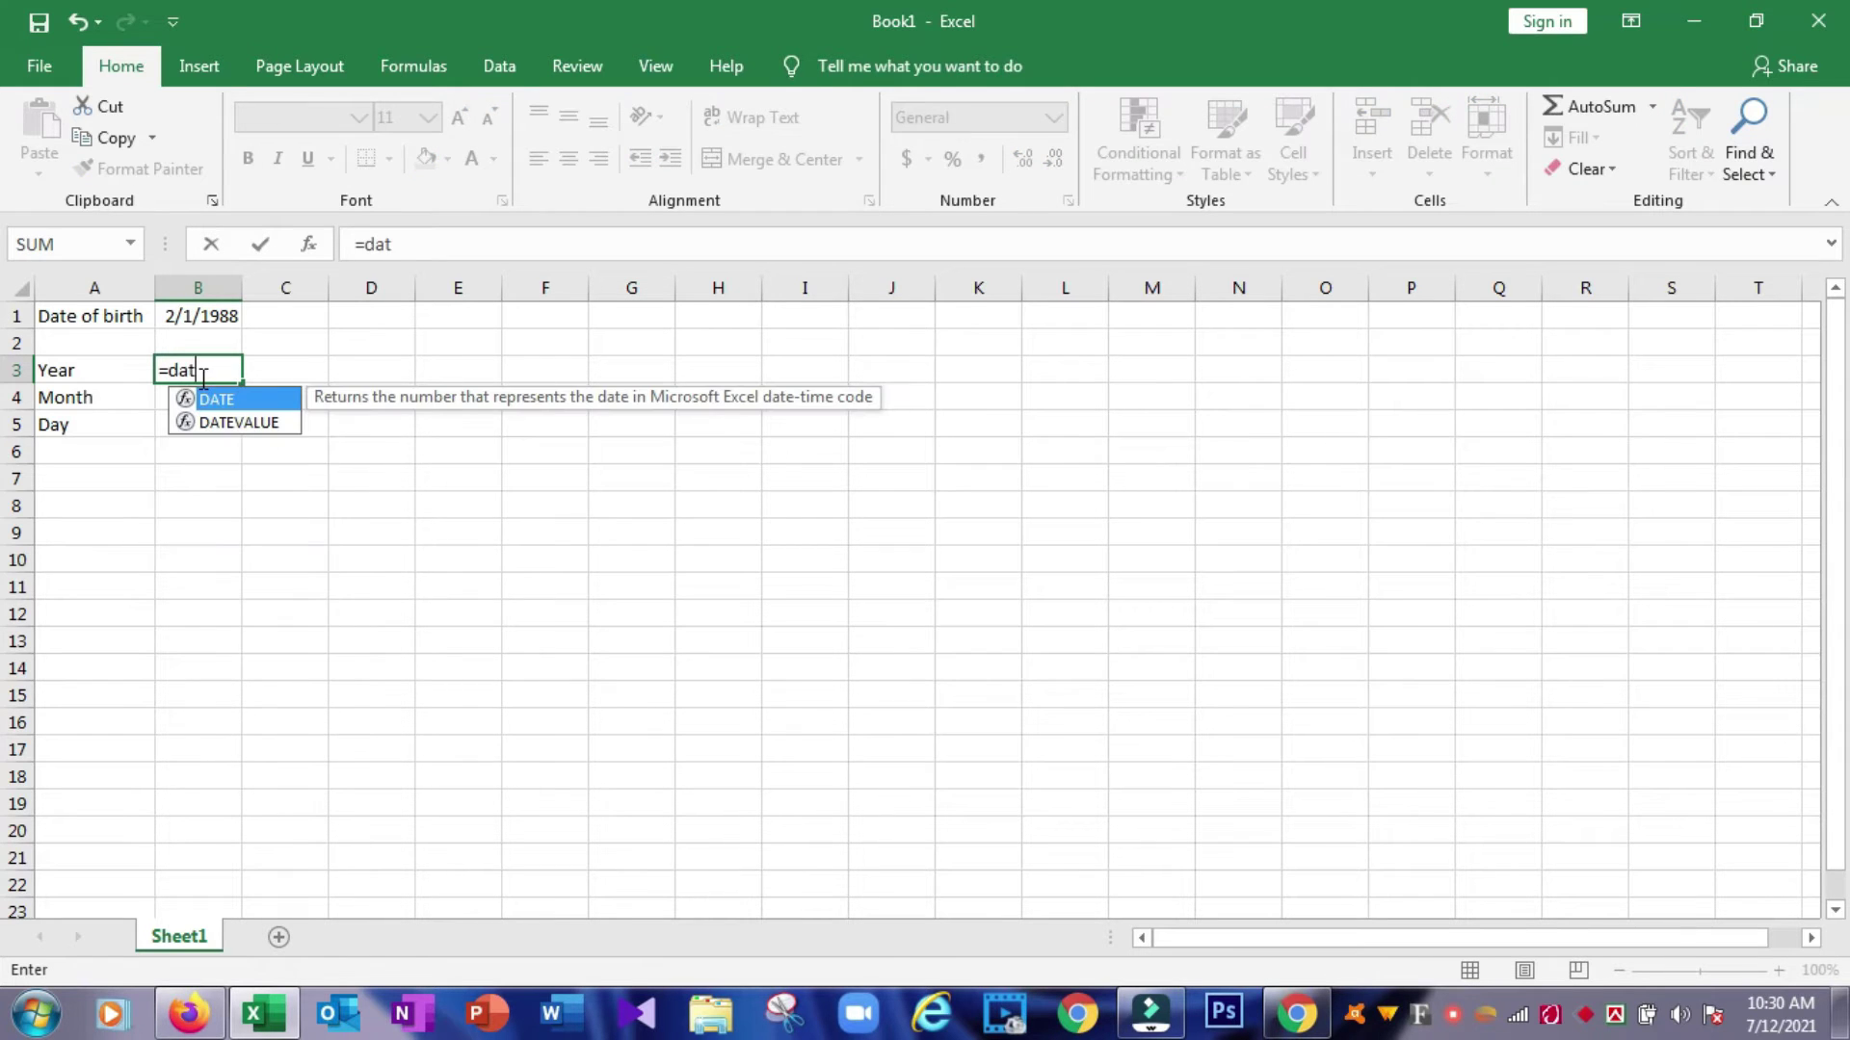
type("ed")
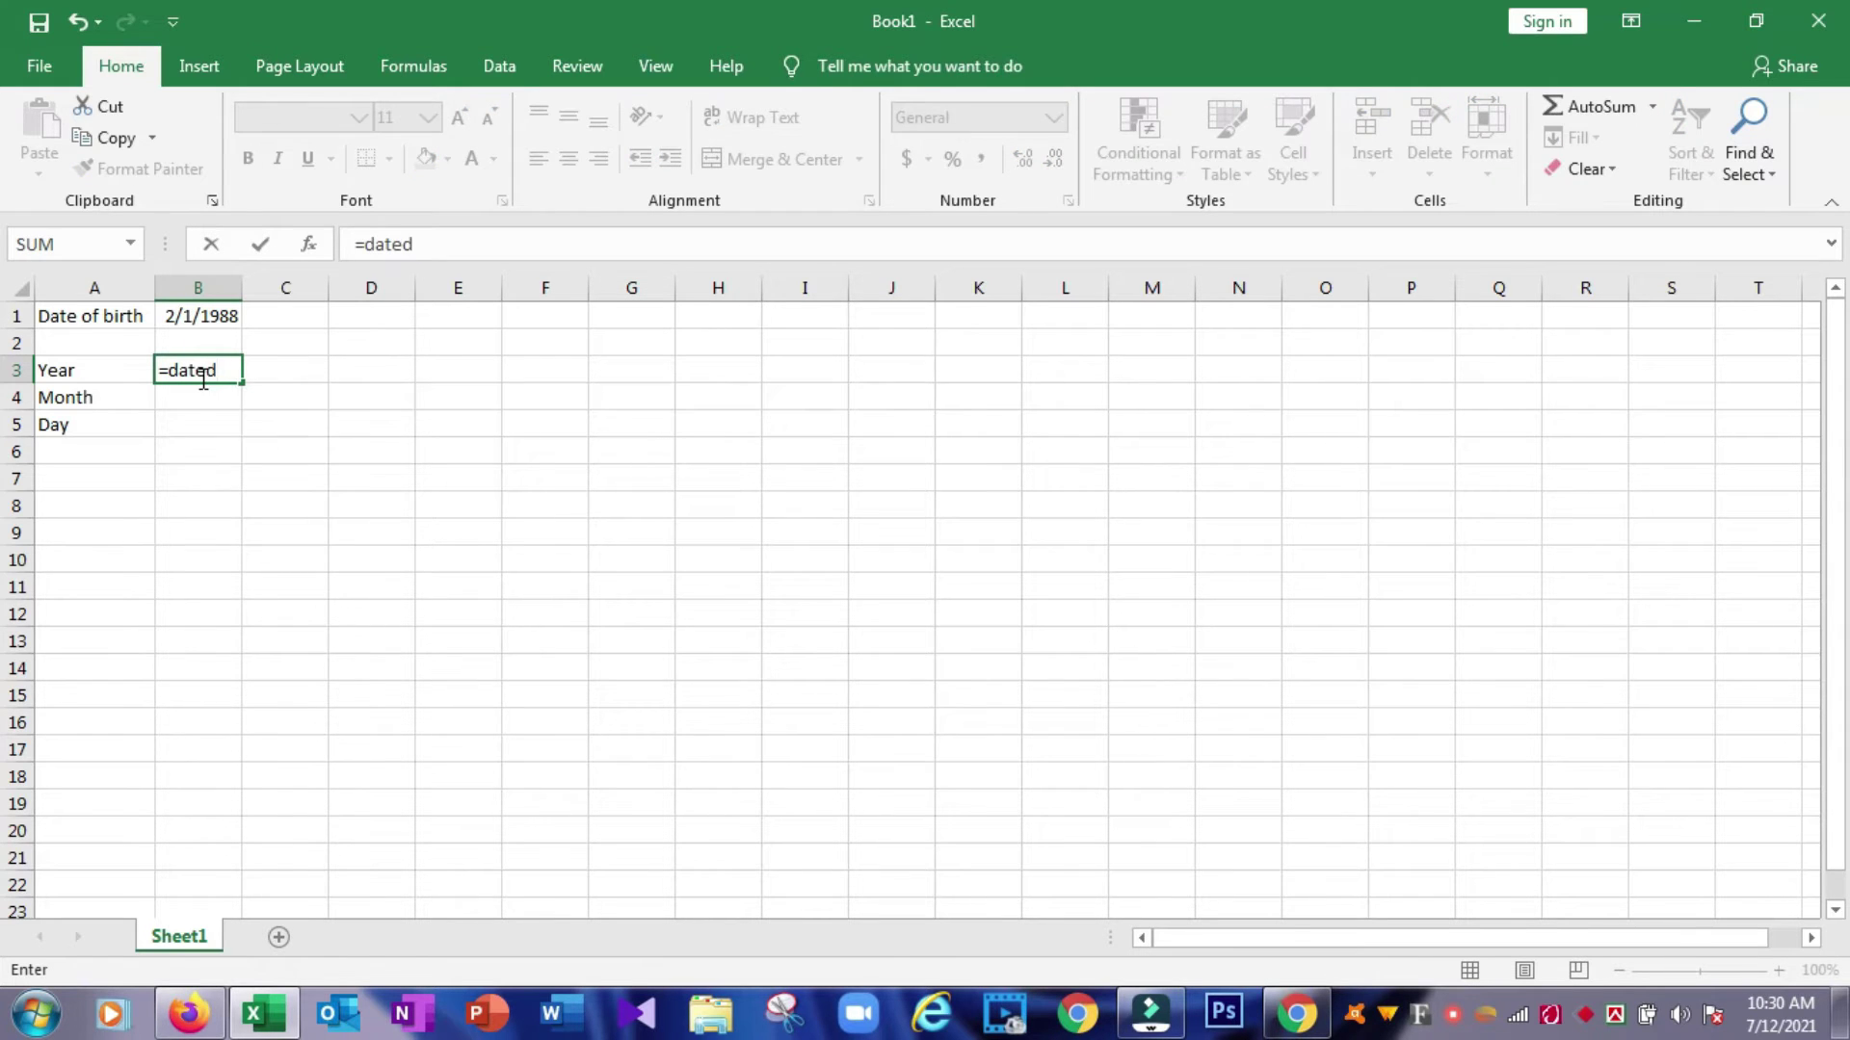
type("if")
type("(")
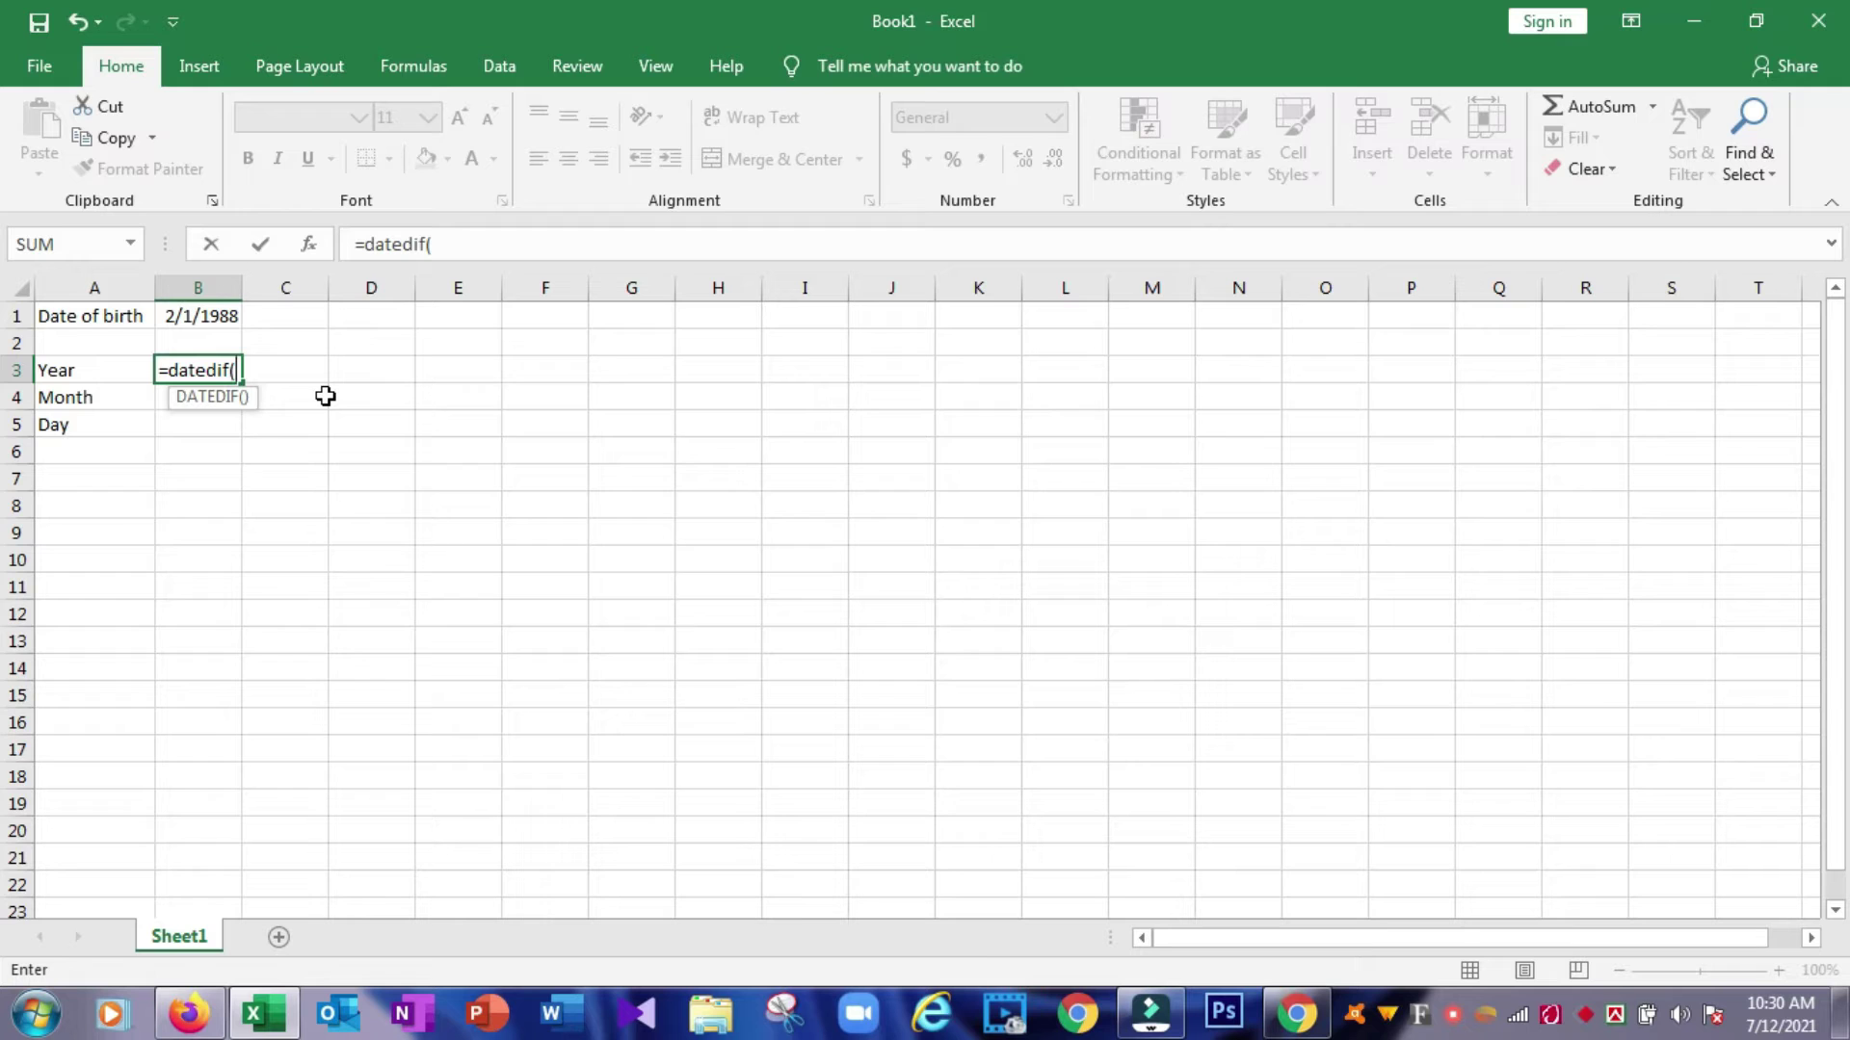
type("B1,")
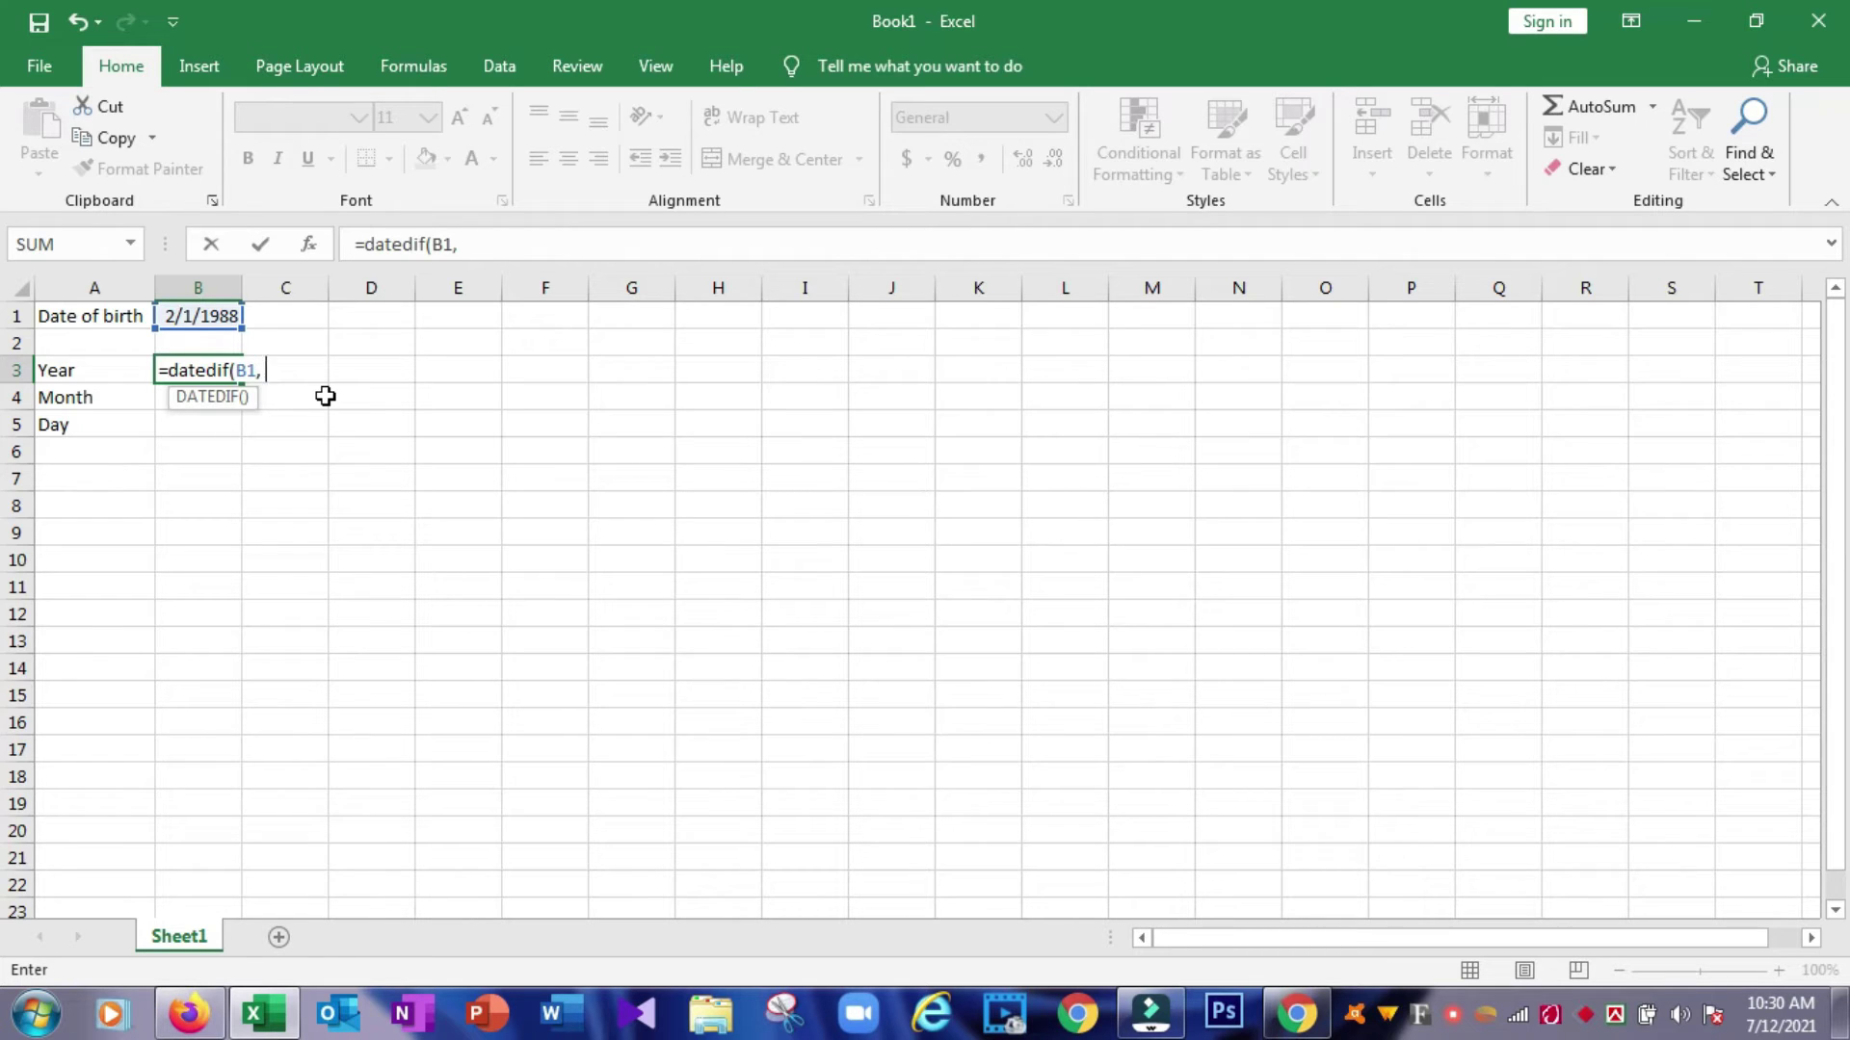
type("To")
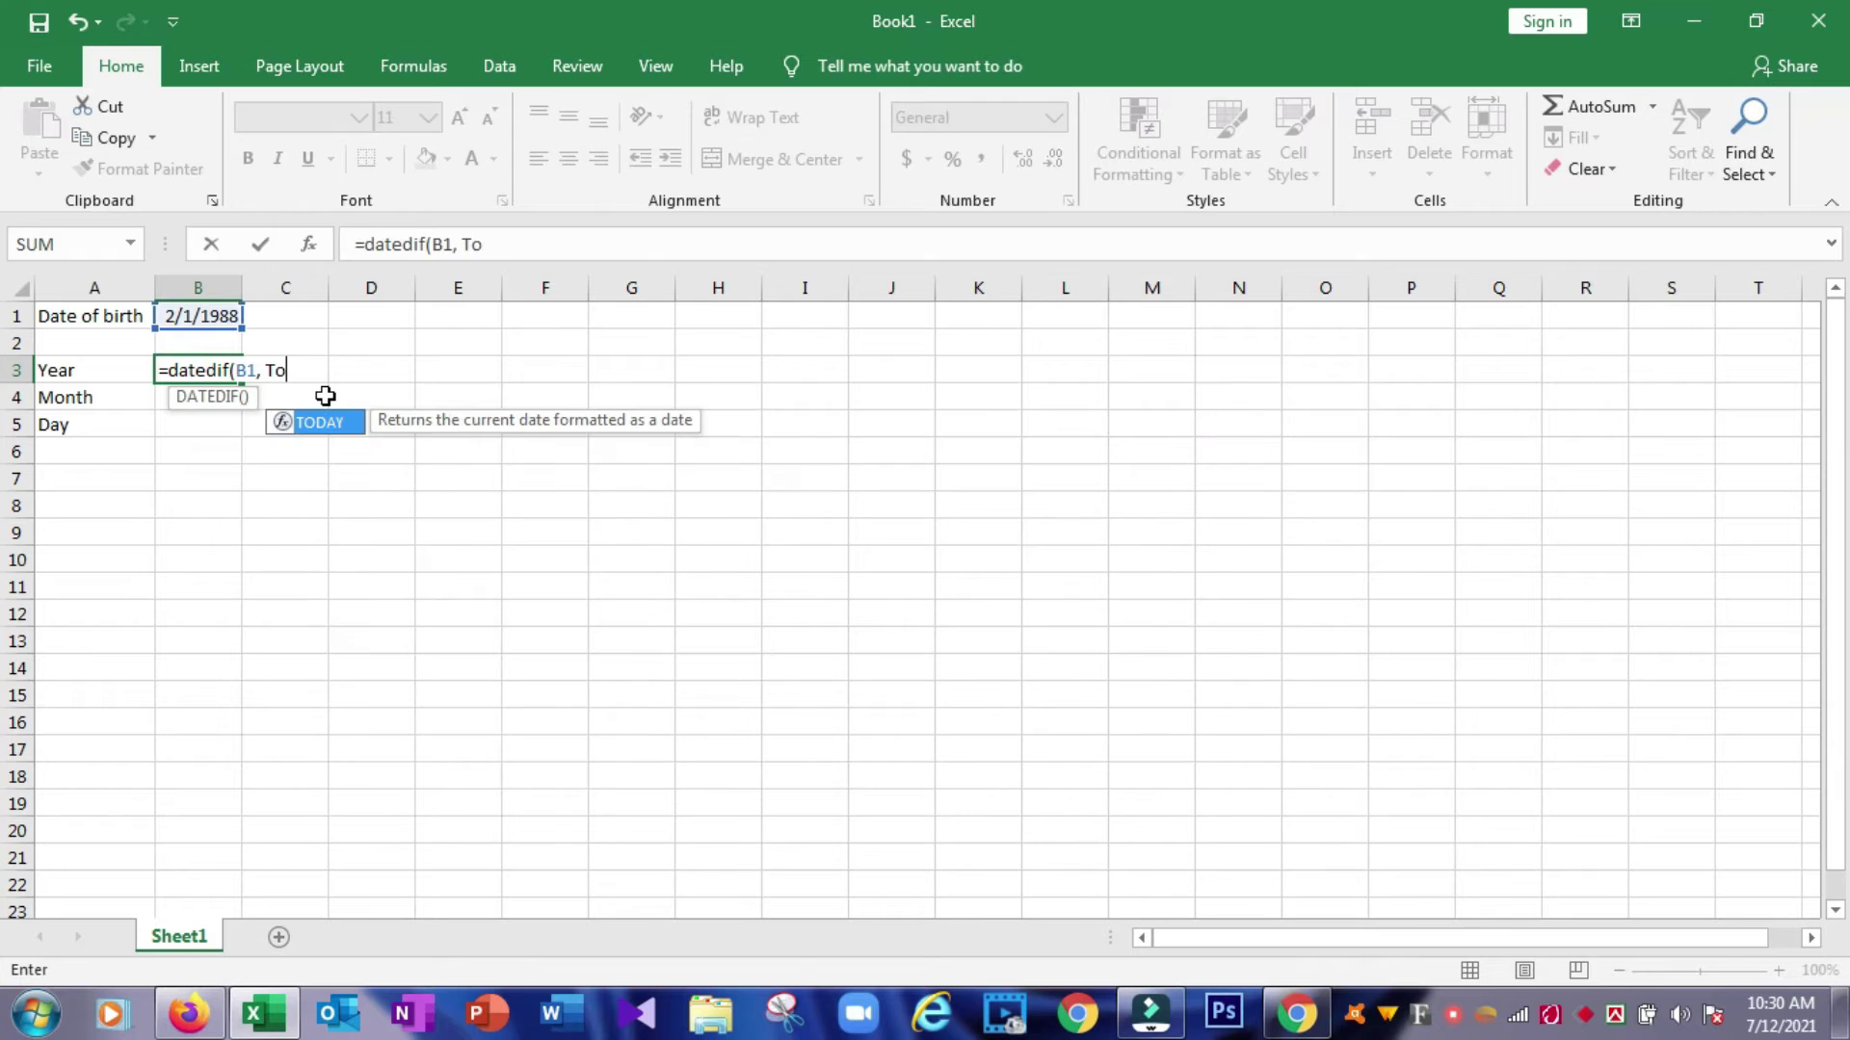
type("day")
type("(")
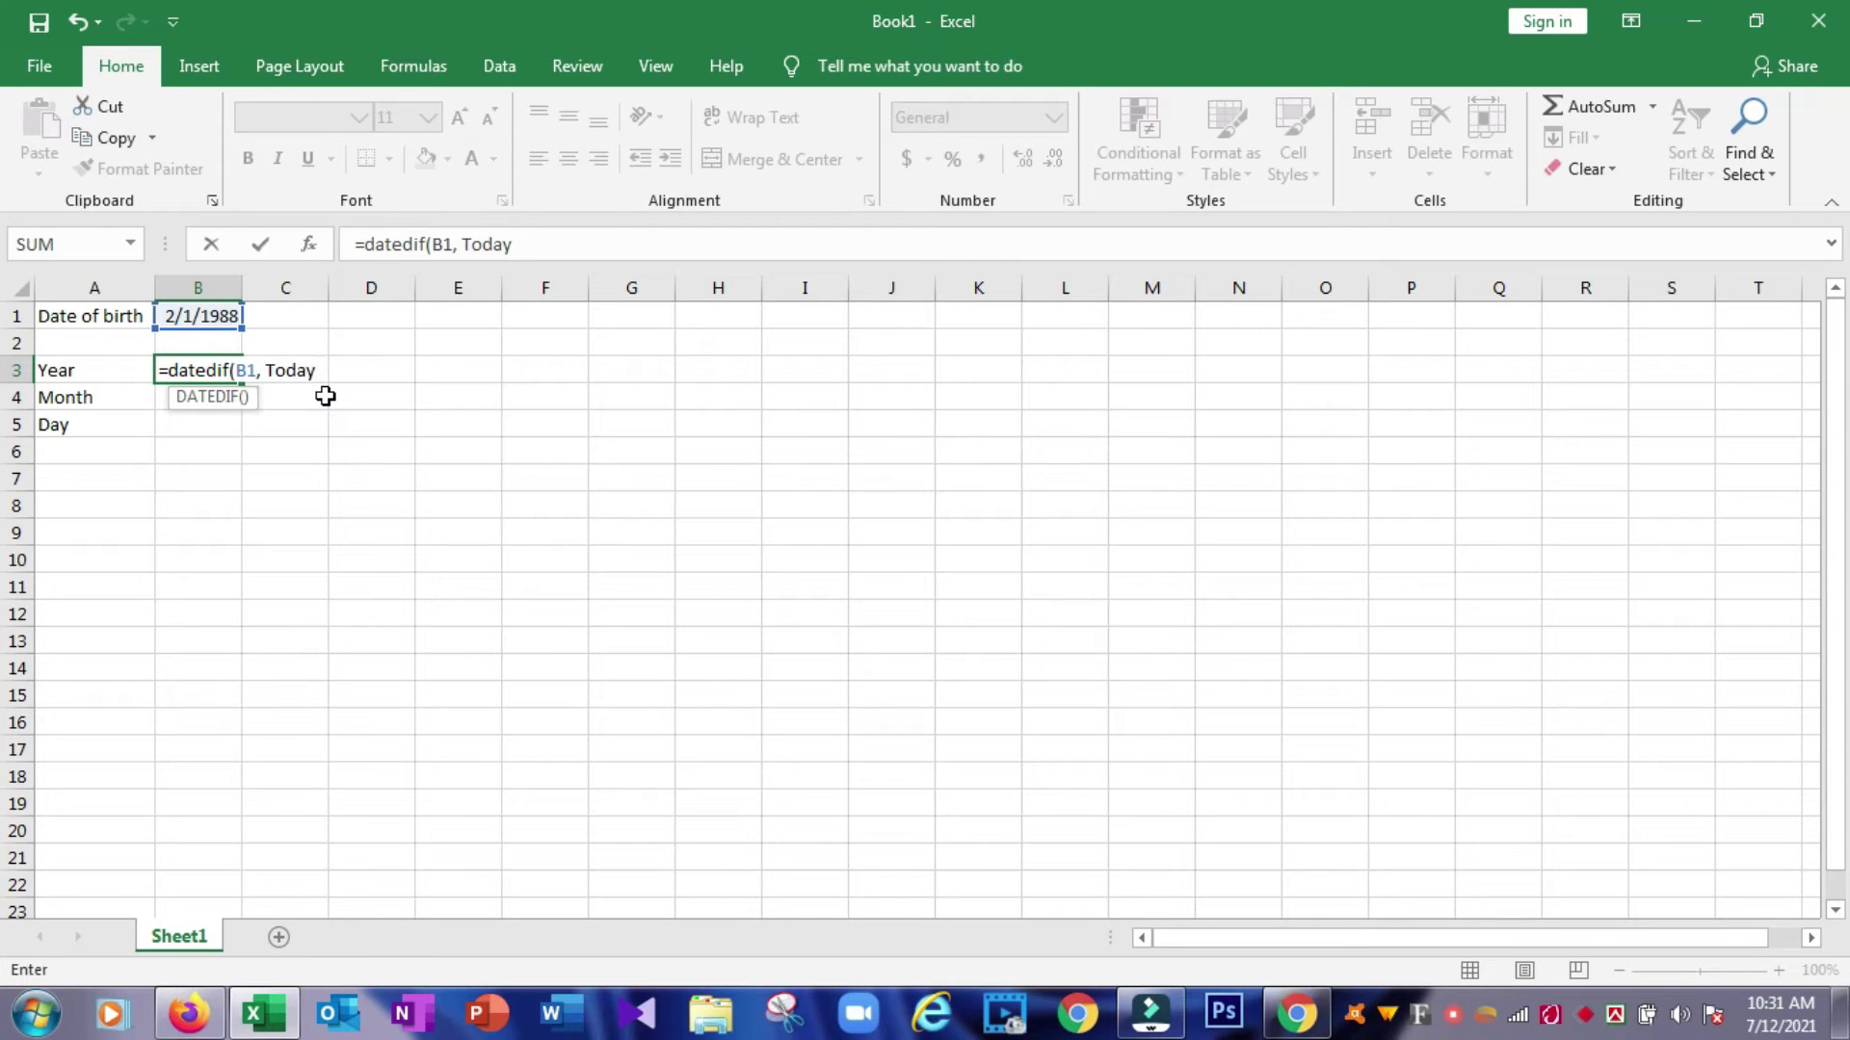
type("),")
type("\"Y")
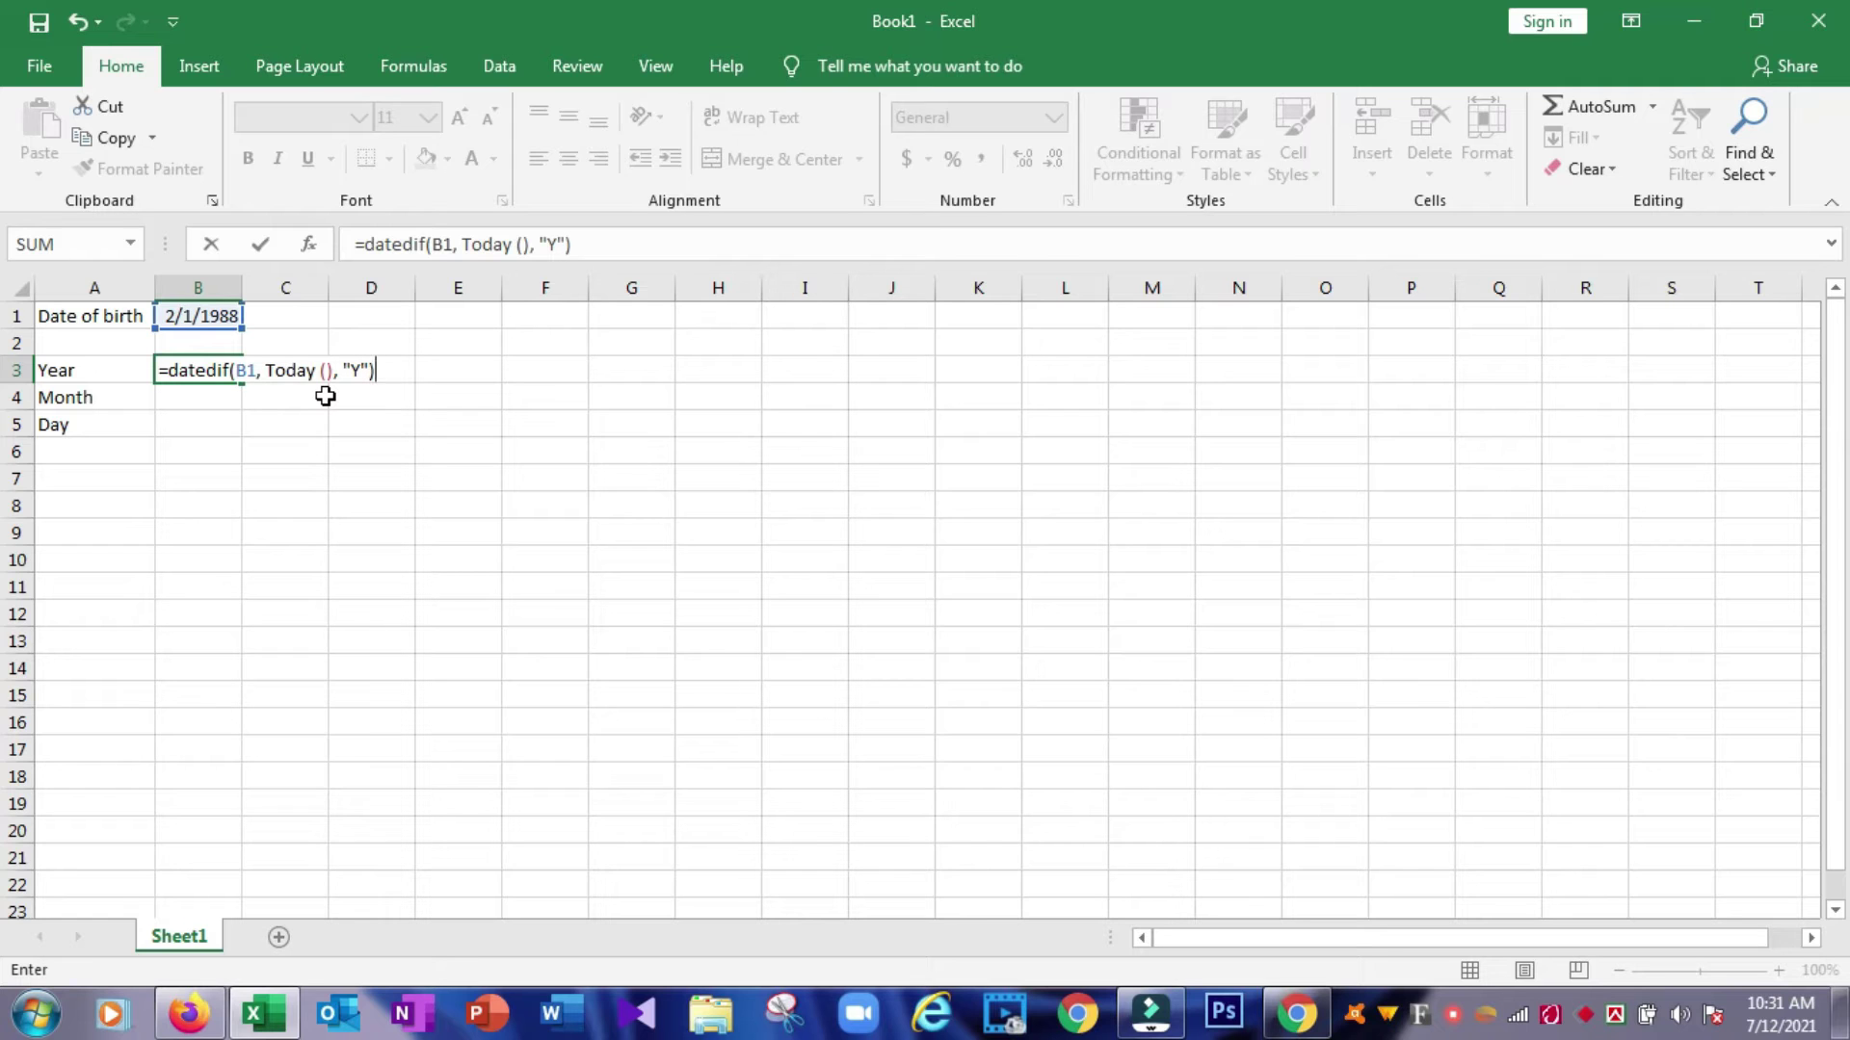
key("Return")
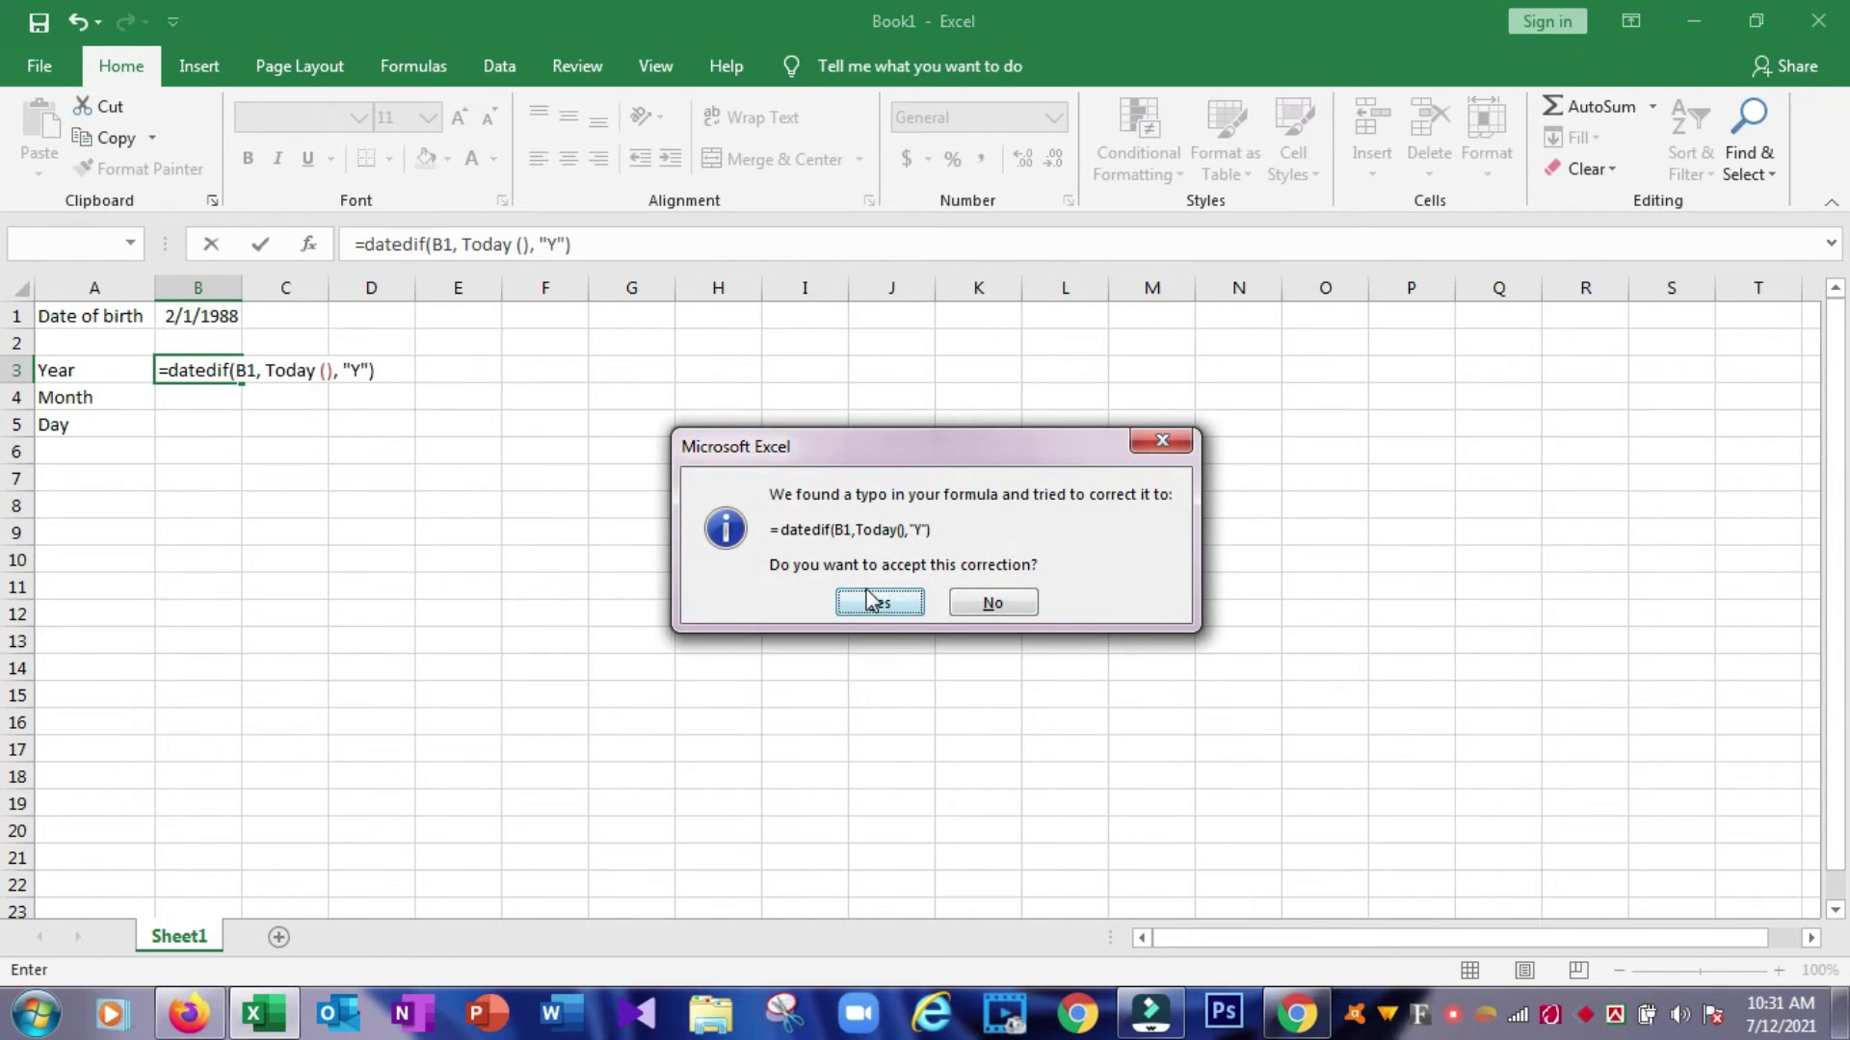
left_click(878, 605)
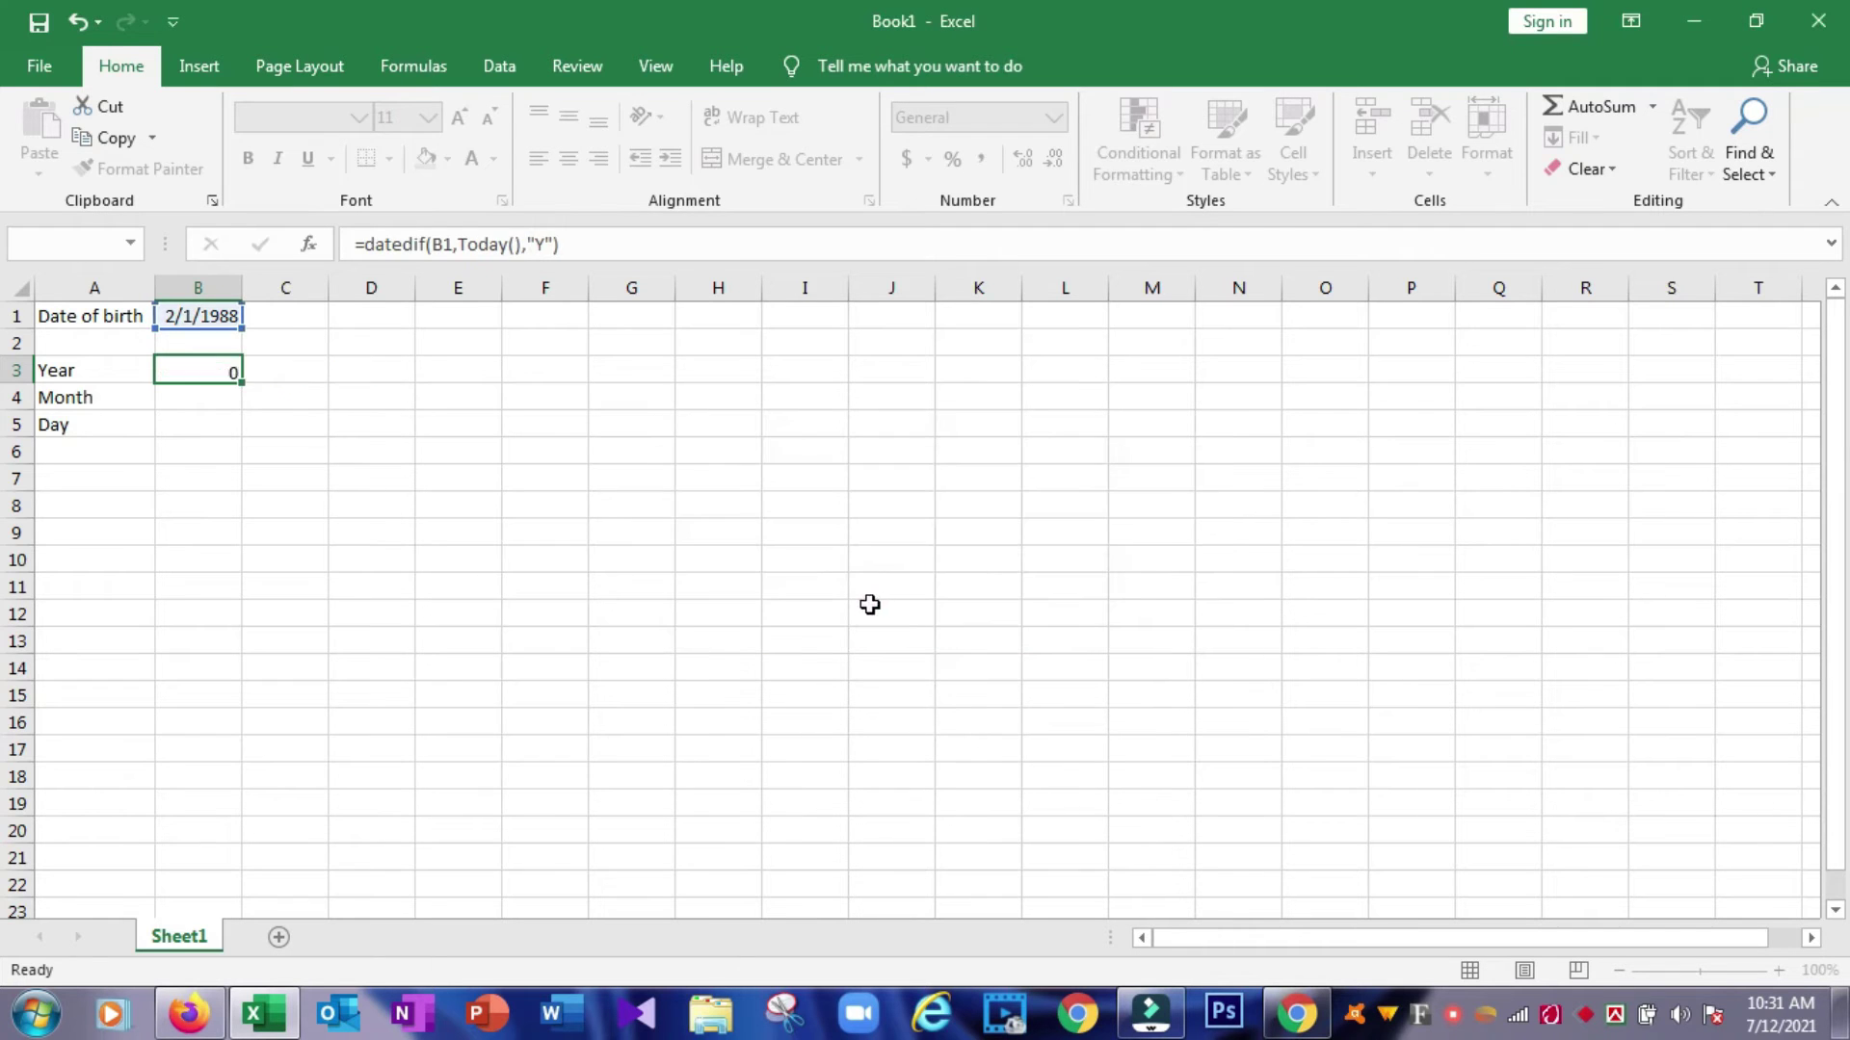
left_click(206, 369)
left_click(206, 395)
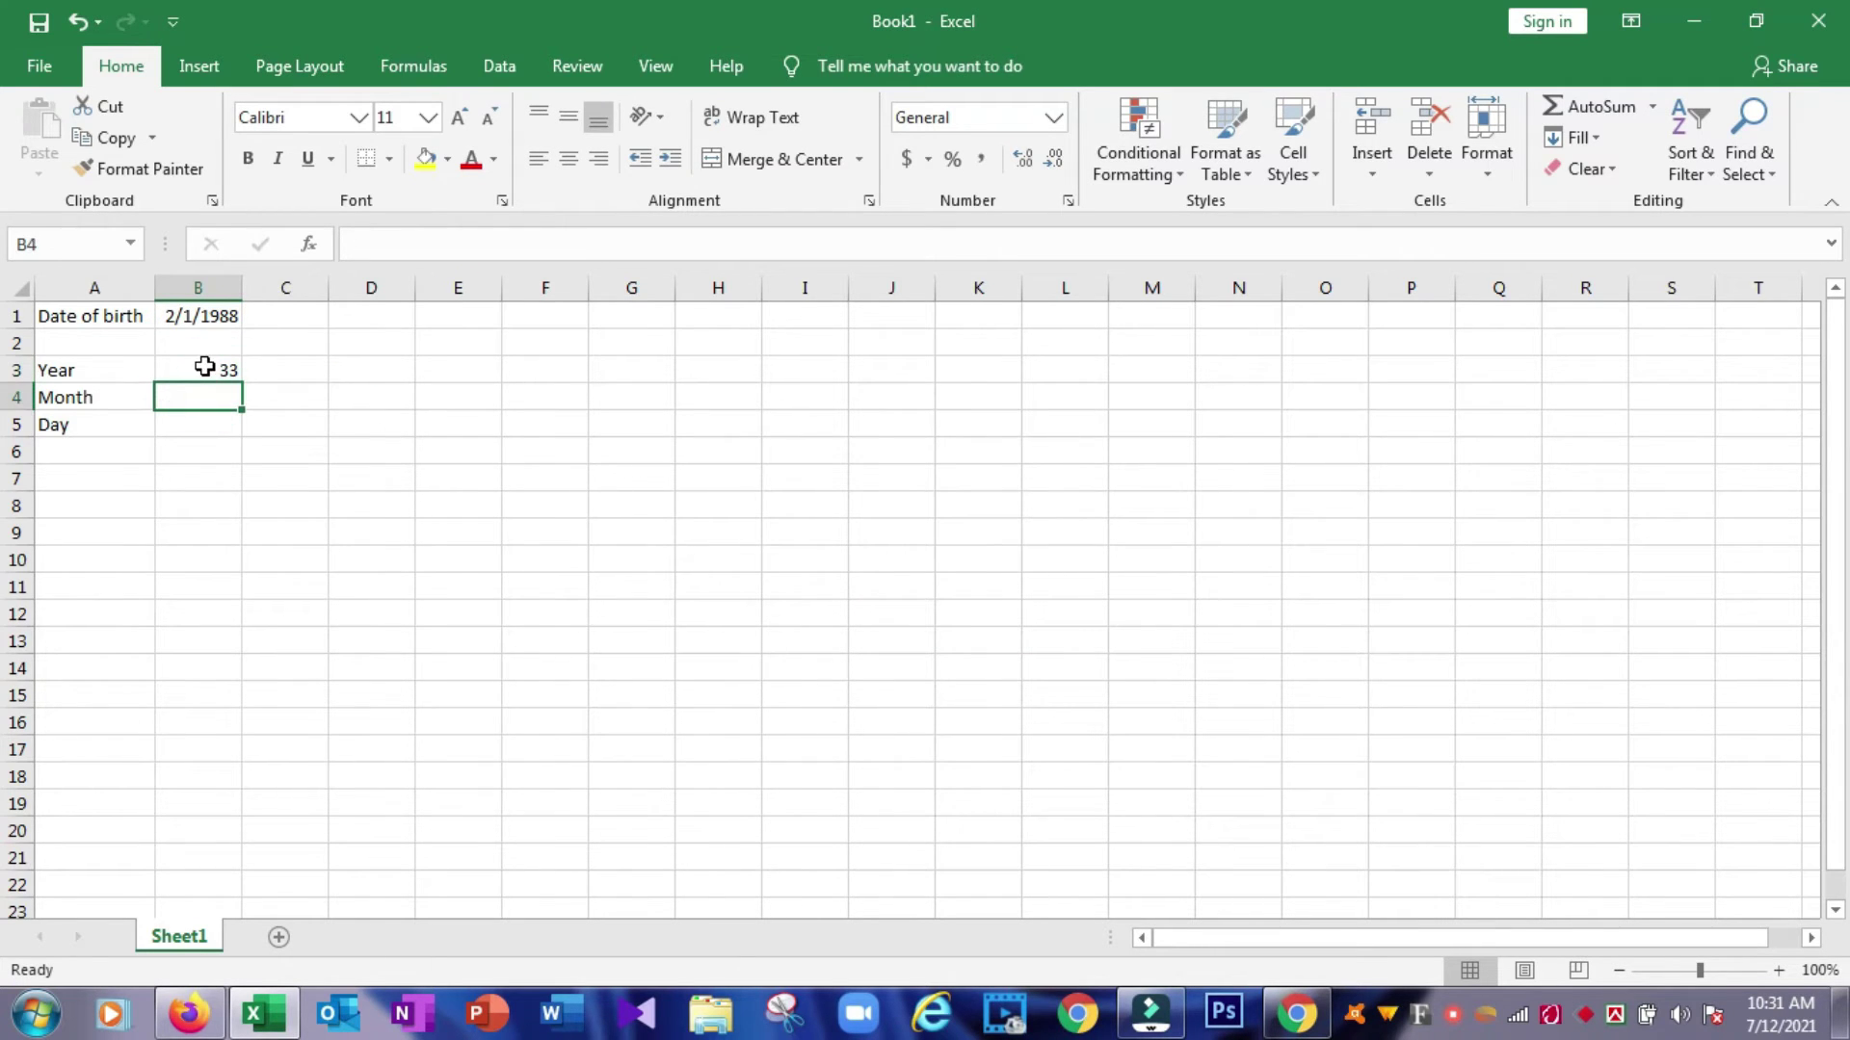
left_click(206, 366)
left_click(208, 398)
left_click(224, 369)
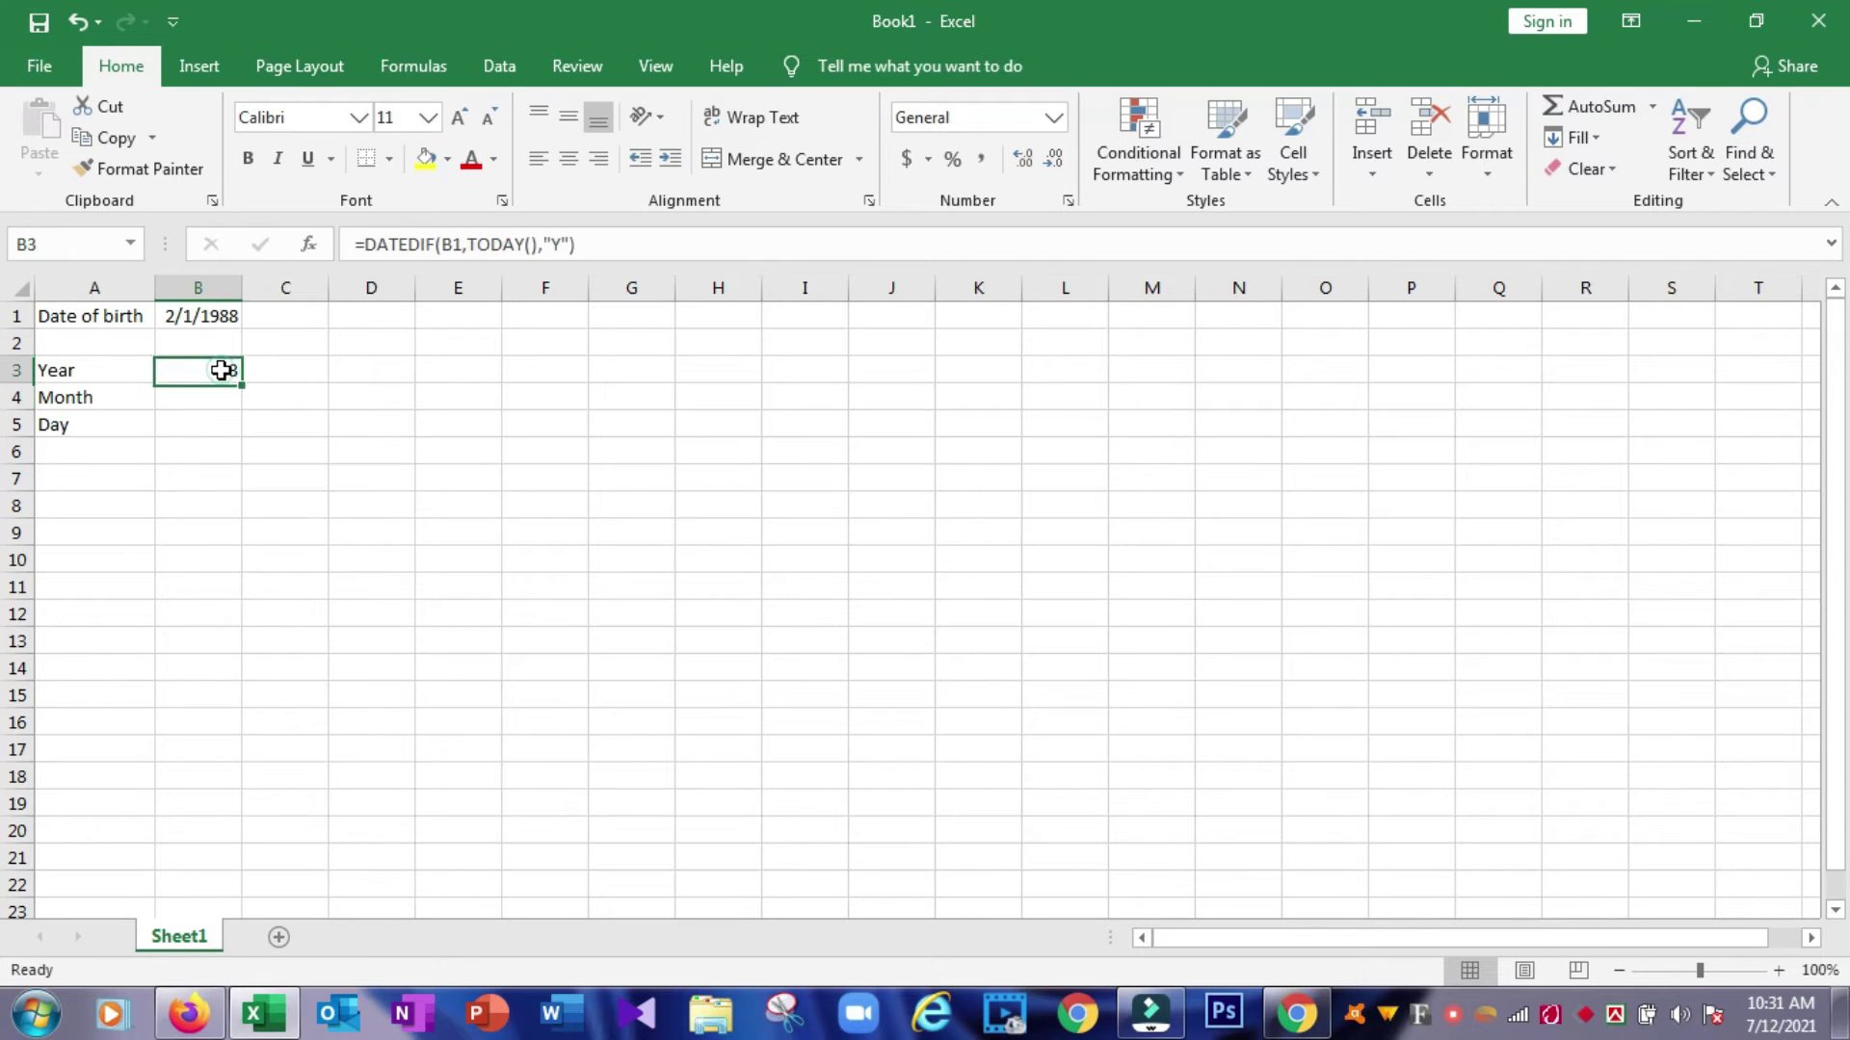
left_click(212, 398)
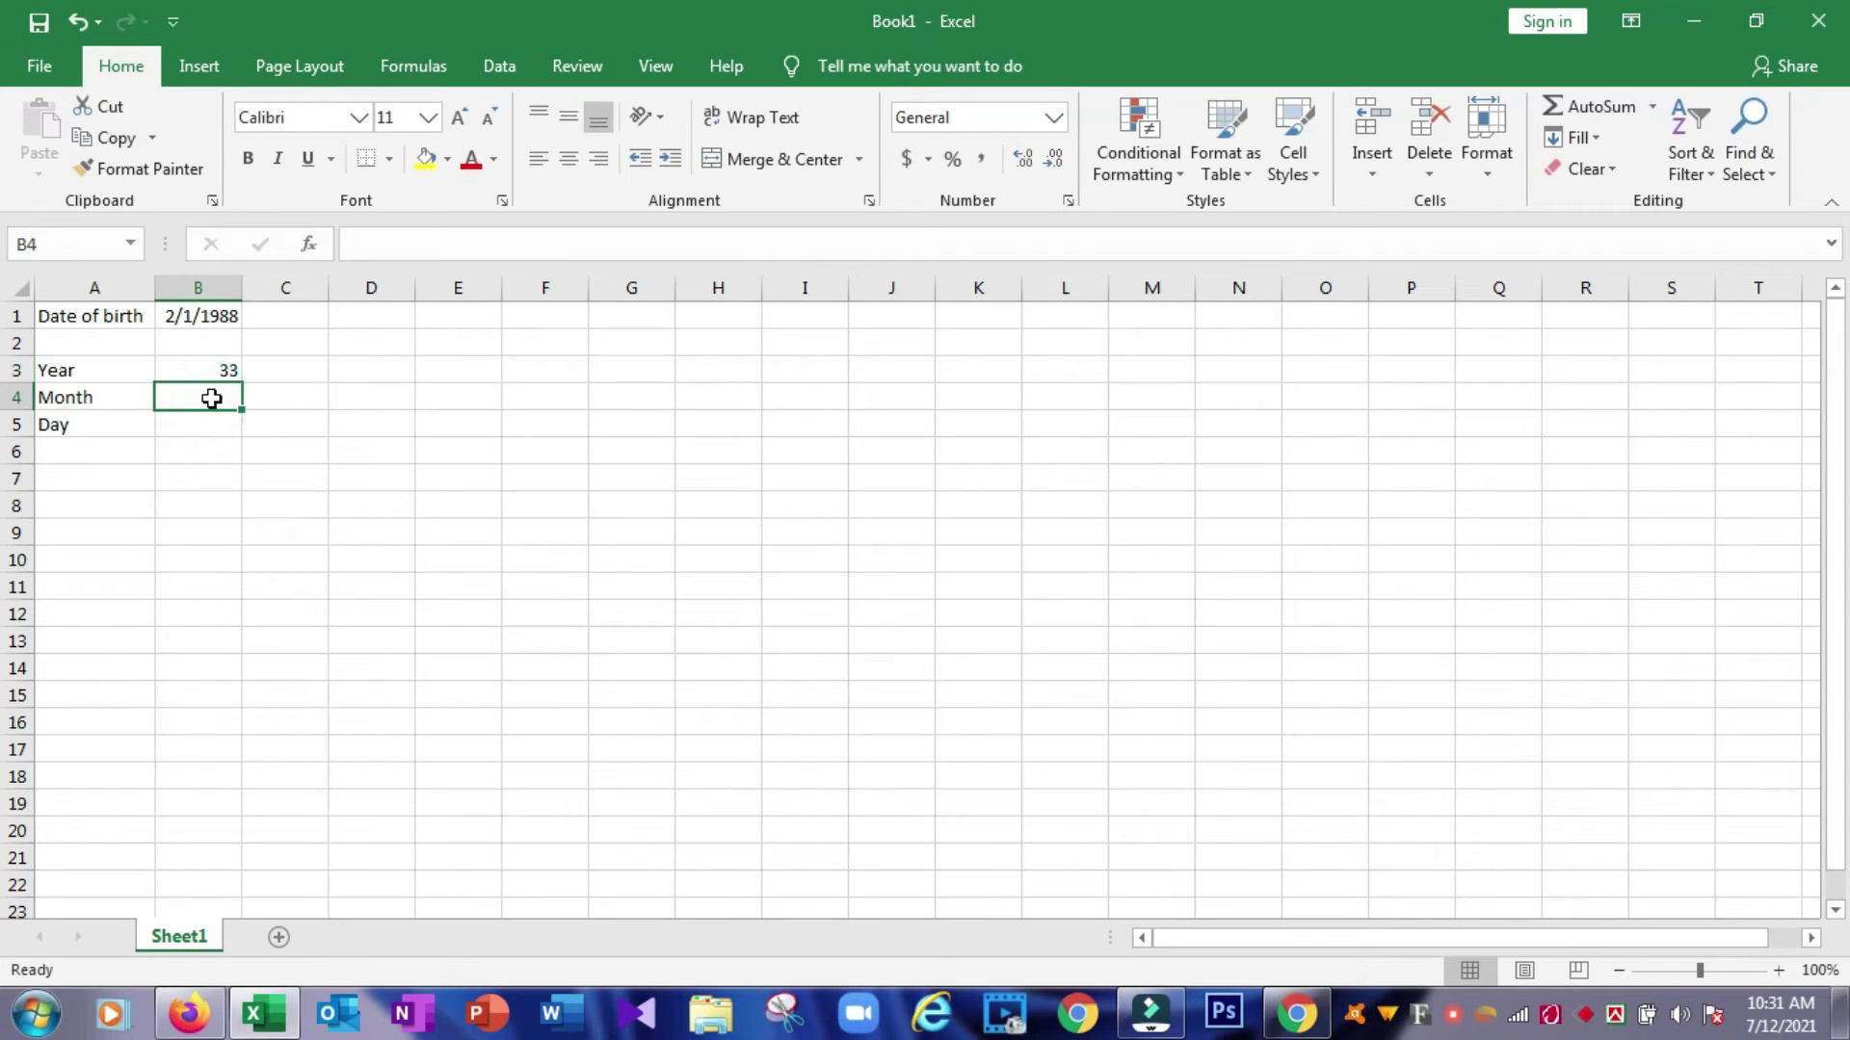
left_click(220, 417)
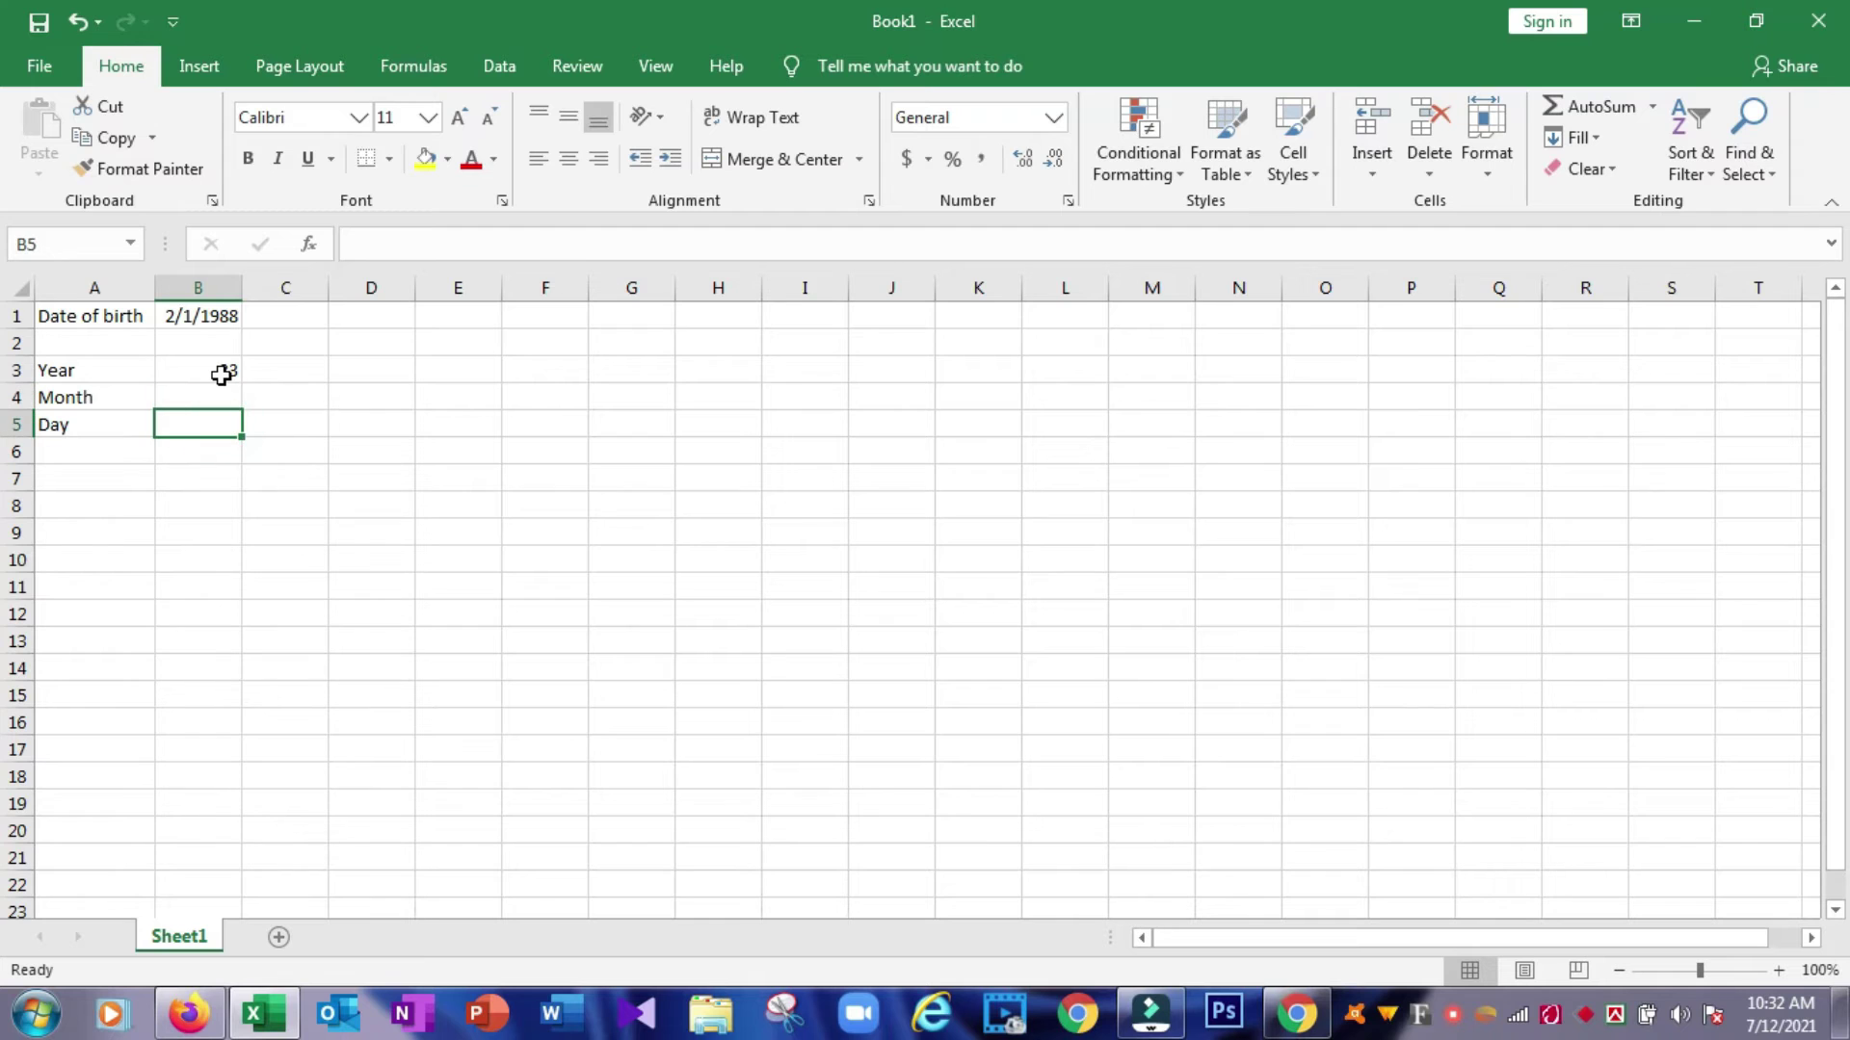
left_click(220, 372)
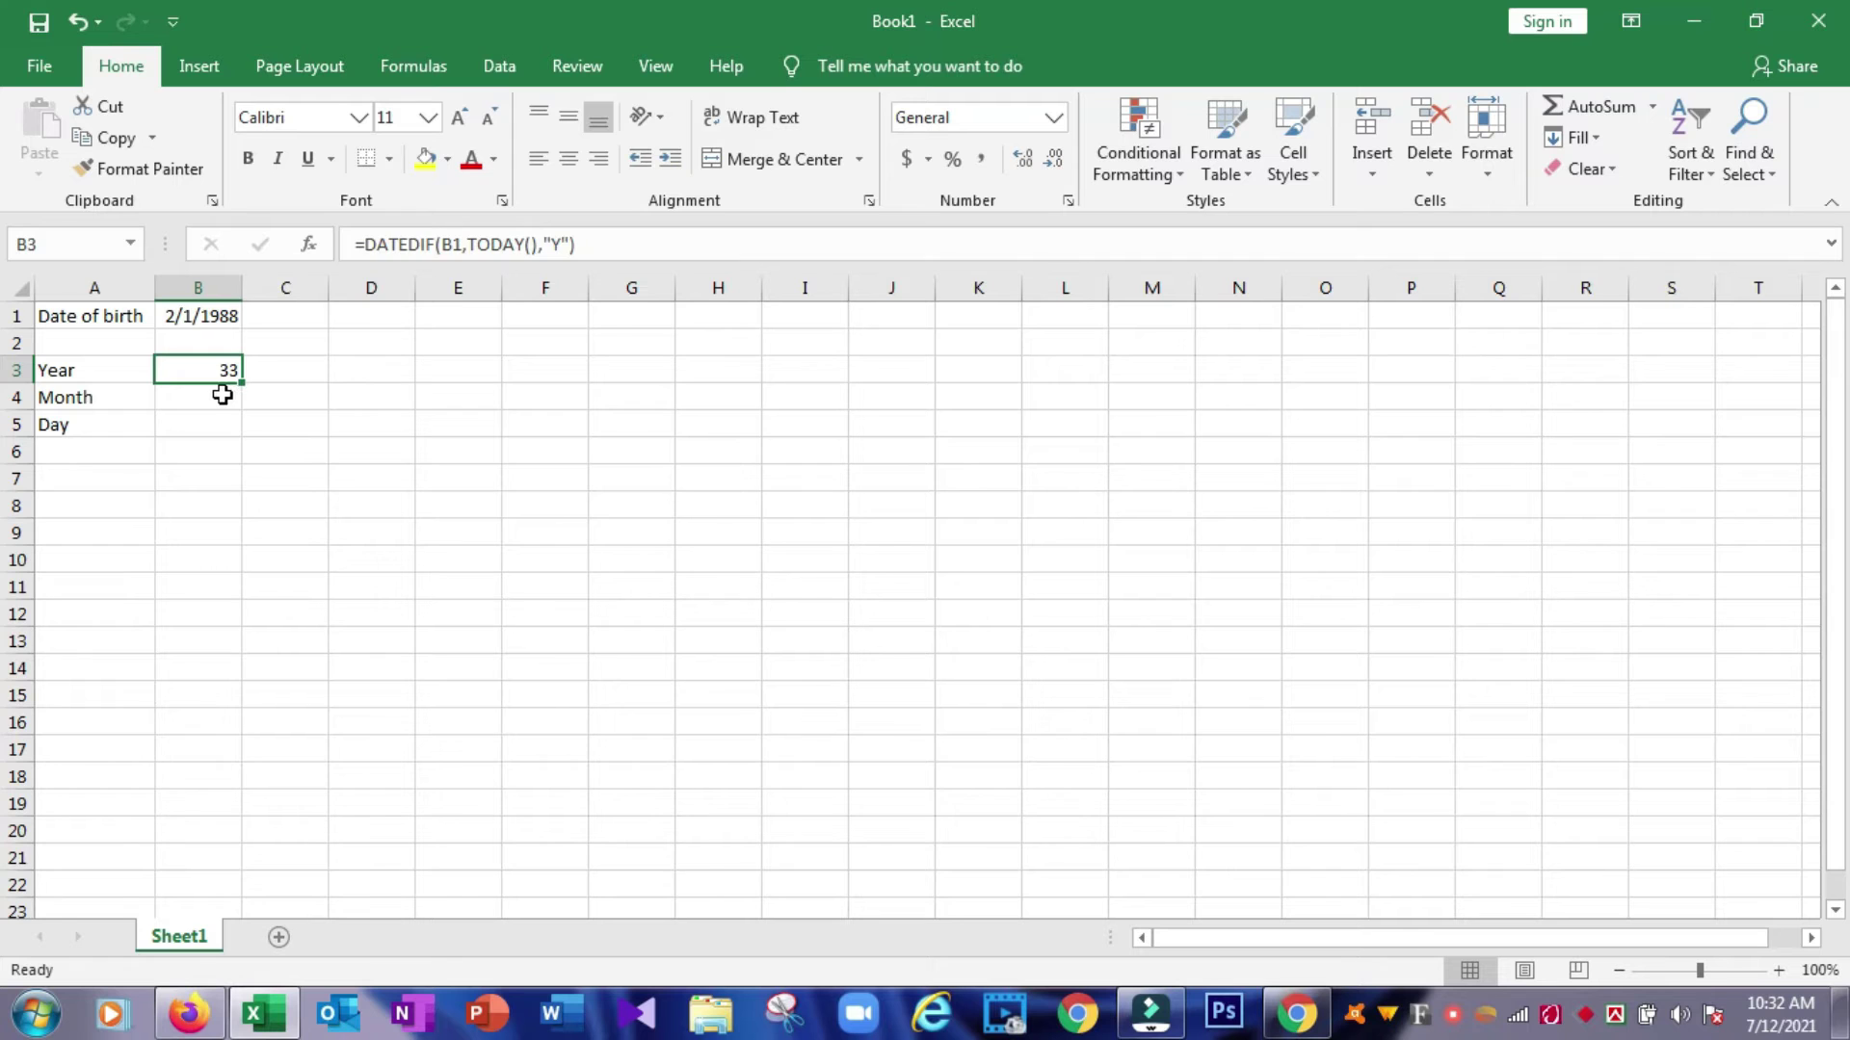
Copy the DATEDIF formula from cell B3 down into the Month and Day rows, cells B4 and B5.
left_click(222, 396)
left_click(216, 370)
left_click(216, 401)
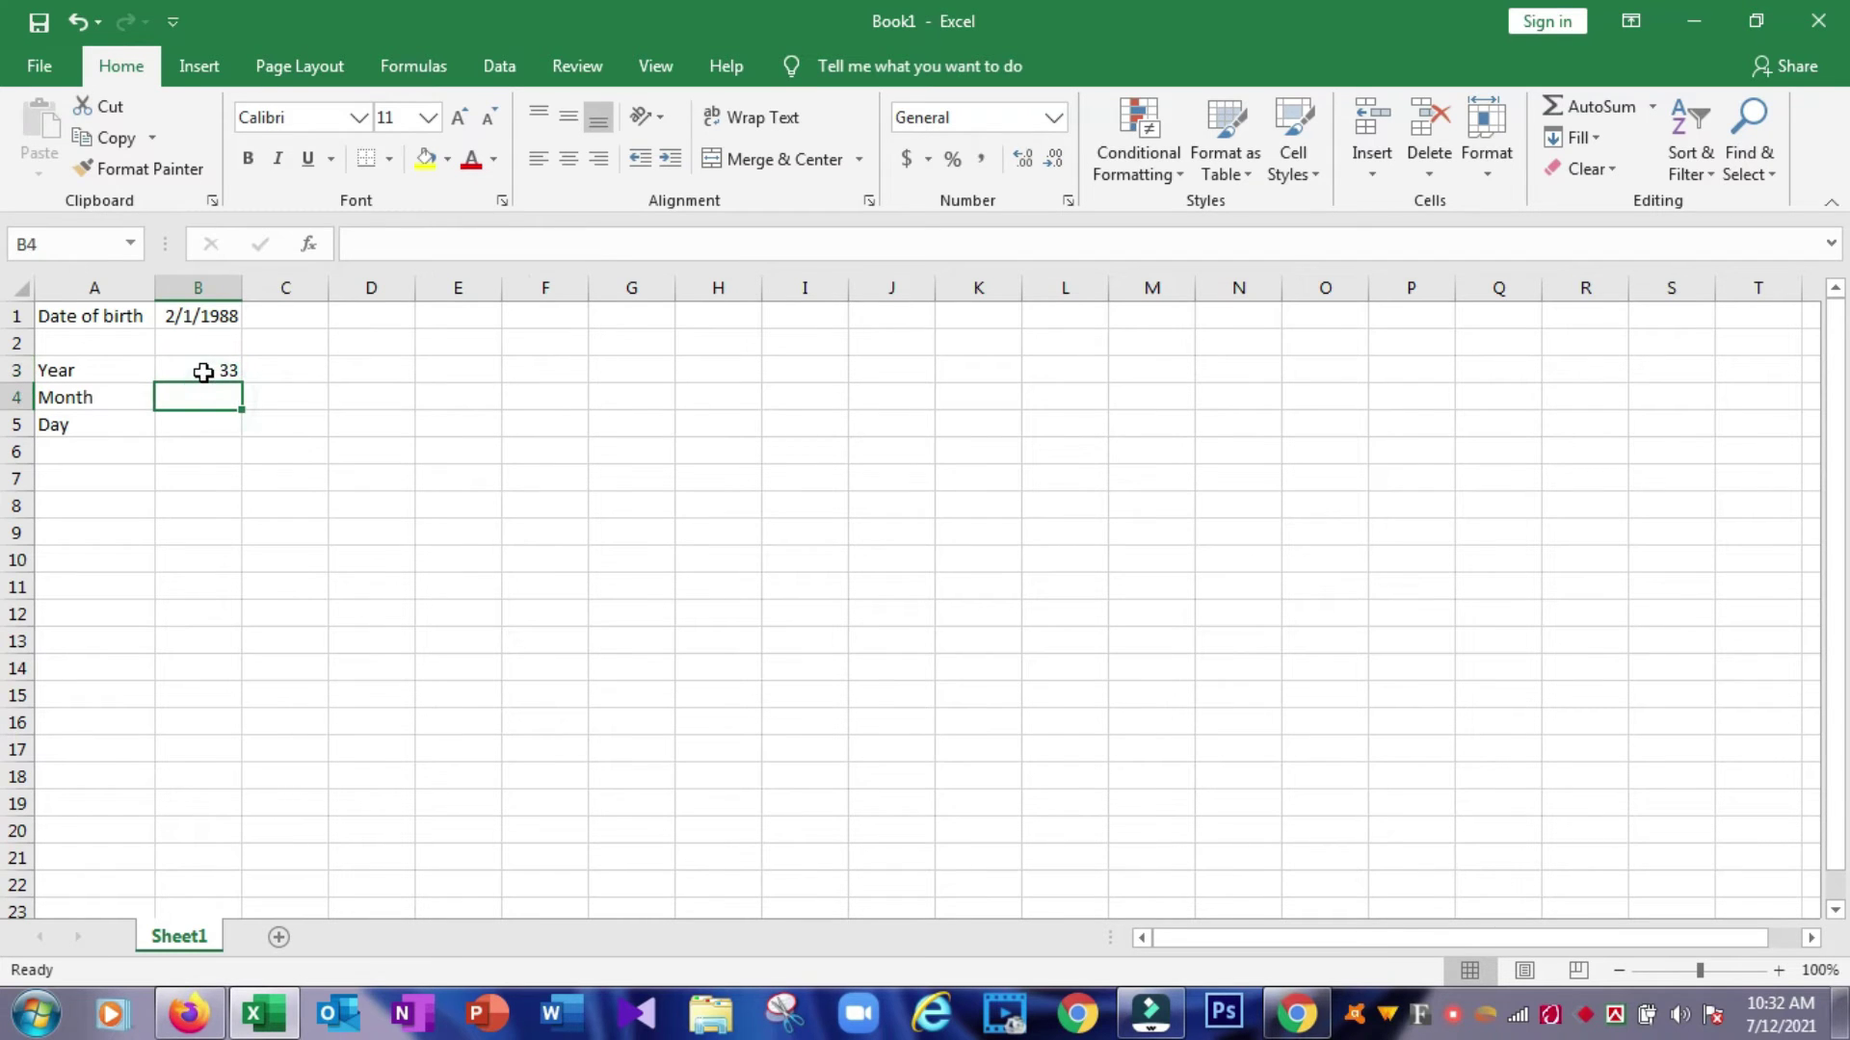
left_click(203, 372)
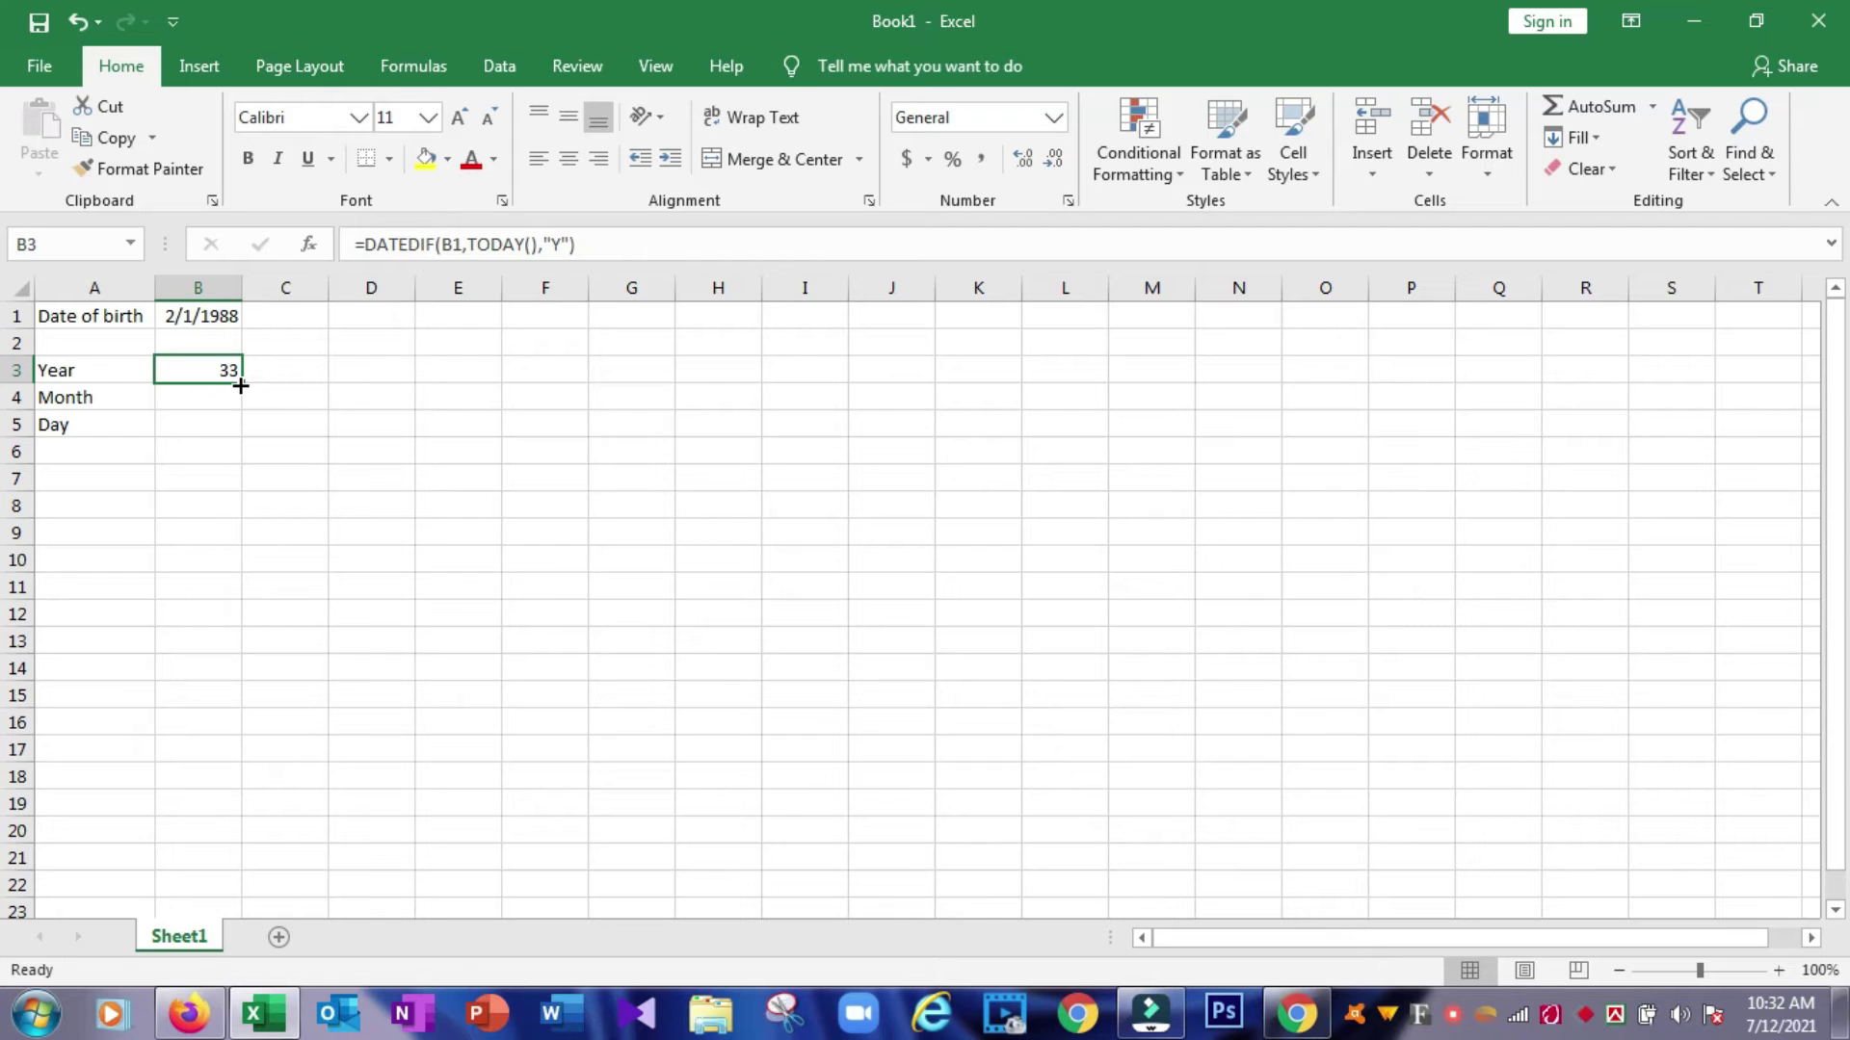
left_click_drag(240, 385, 239, 441)
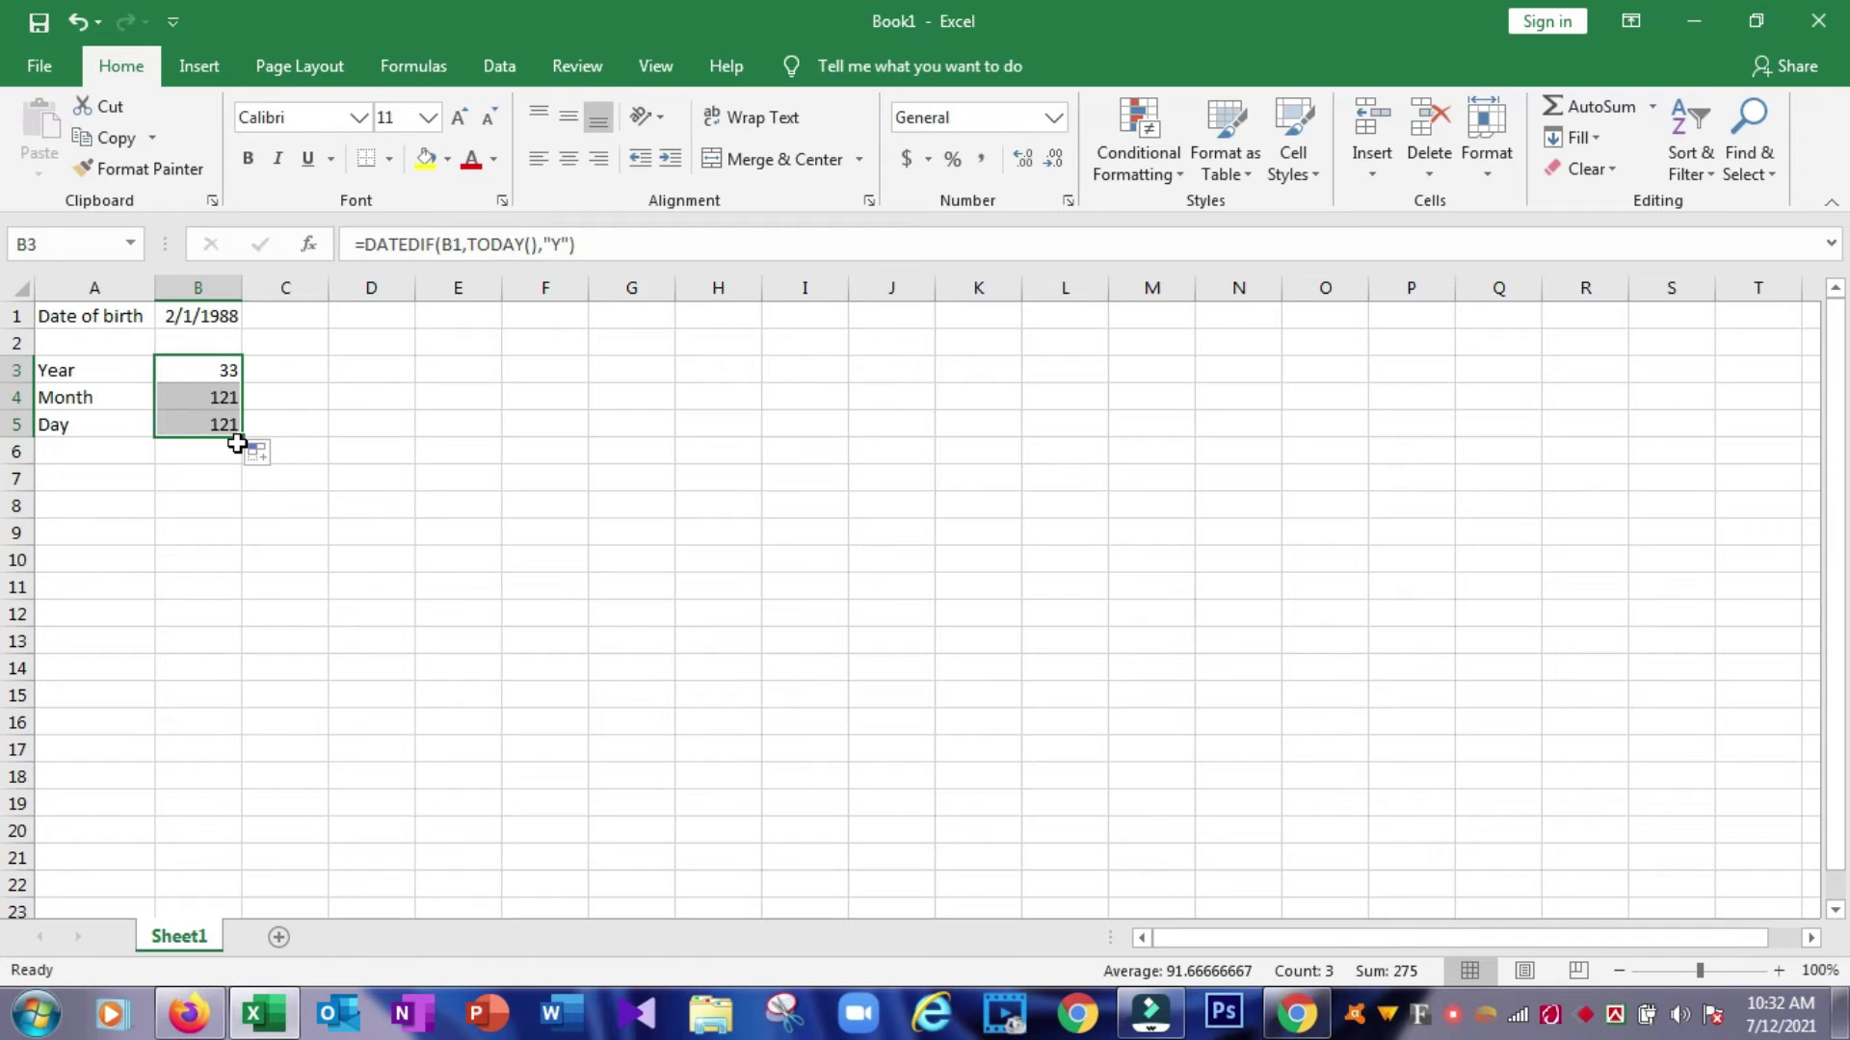
Change the unit argument of the DATEDIF formula in cell B4 to "YM" for the Month row.
left_click(218, 403)
left_click(216, 422)
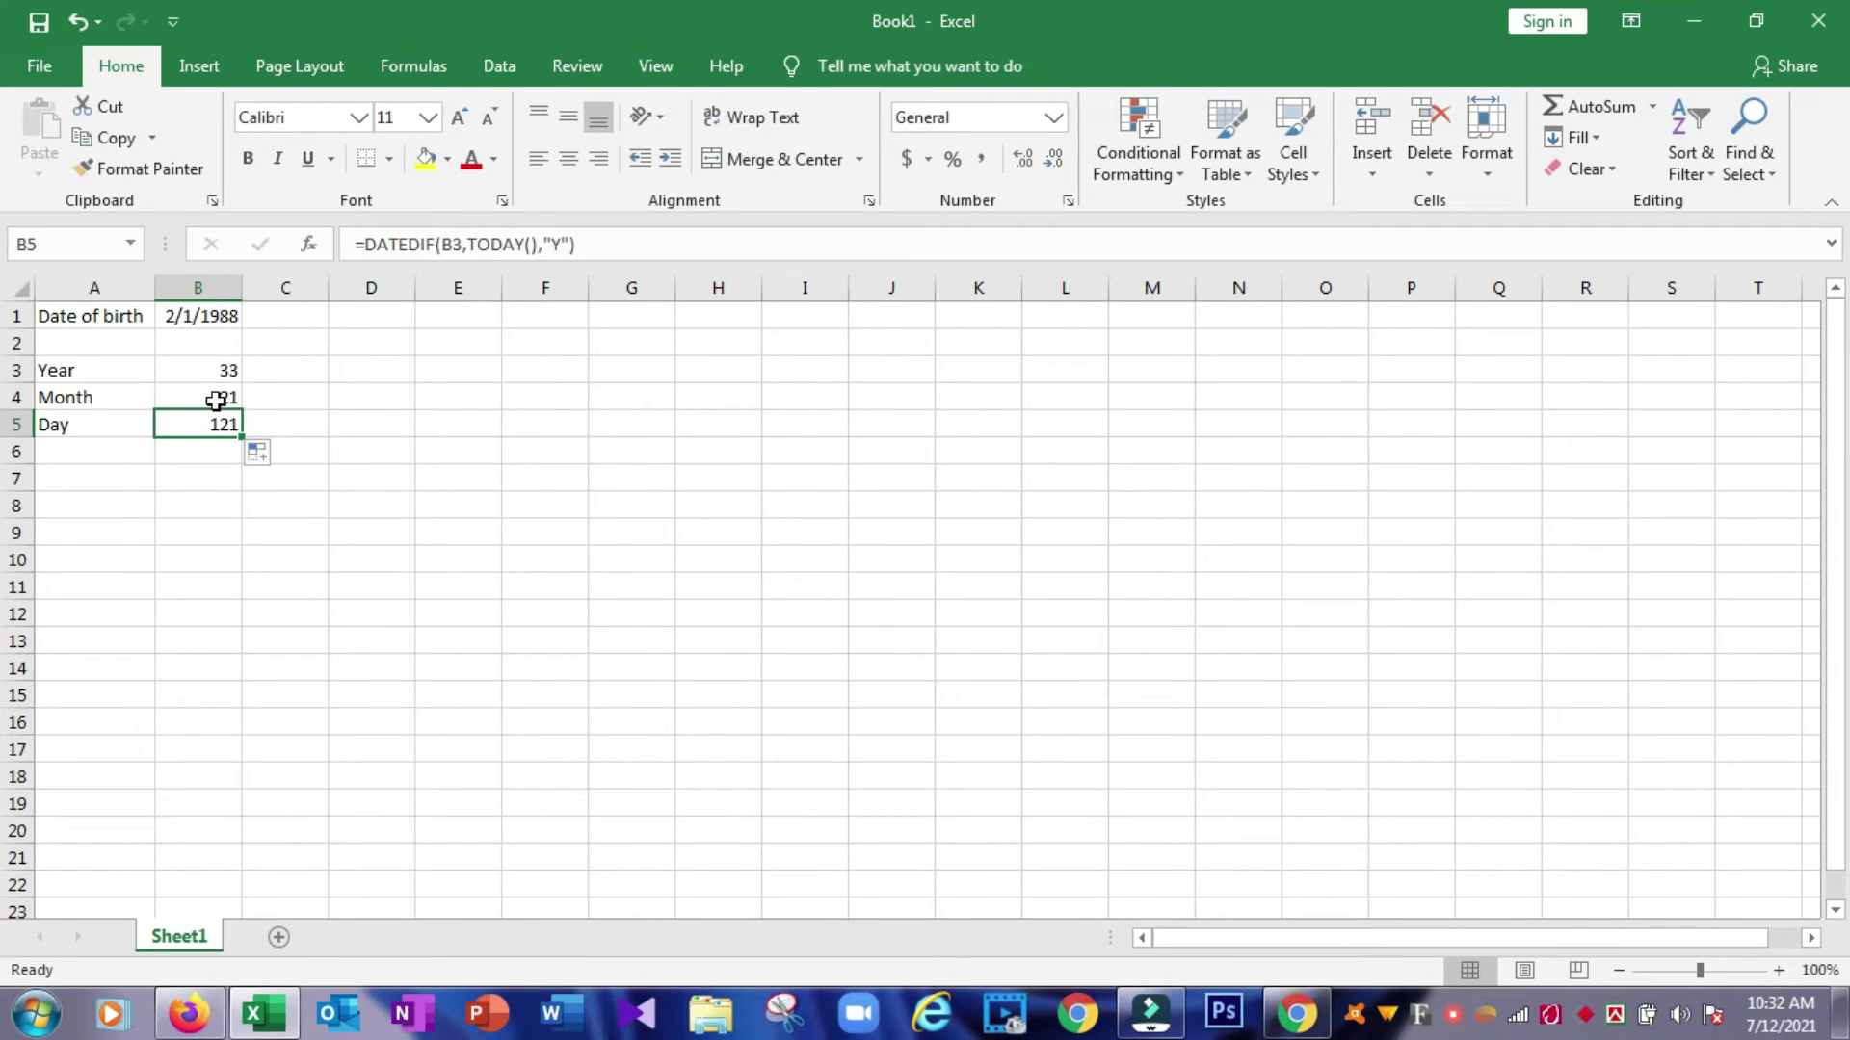
left_click(216, 402)
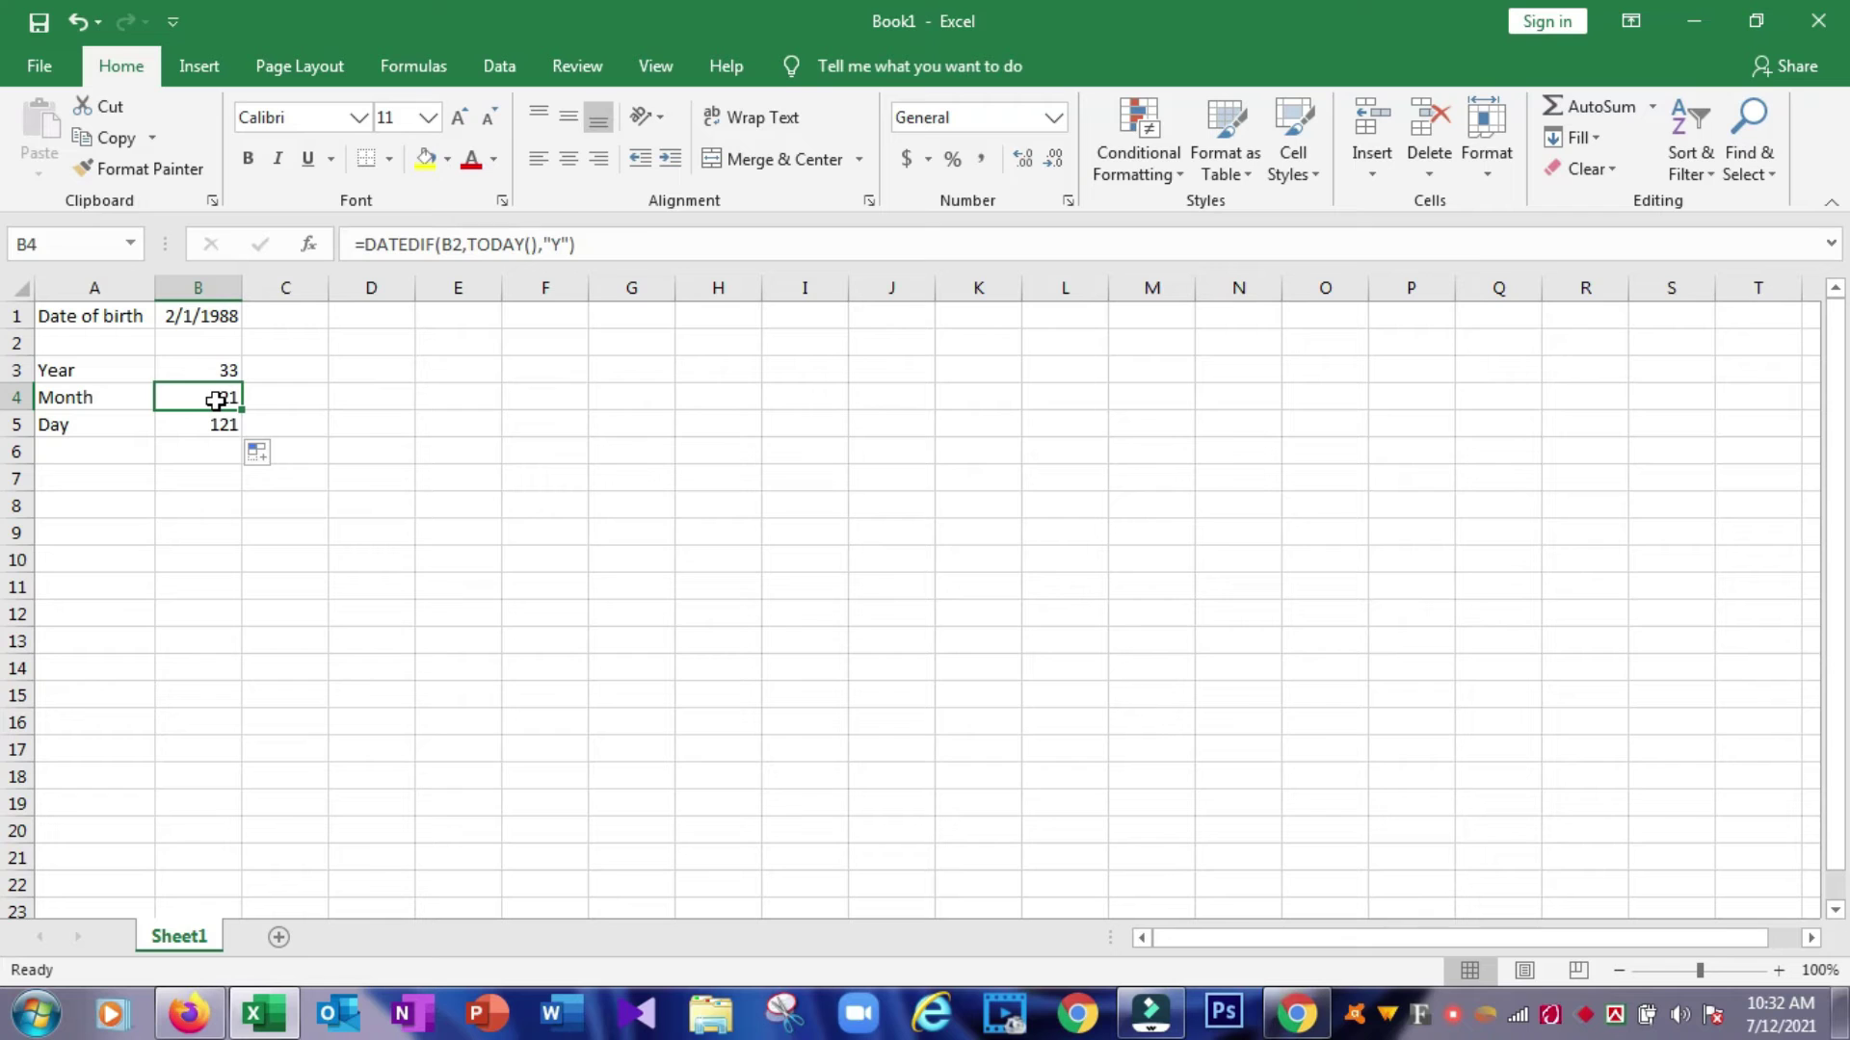
double_click(216, 402)
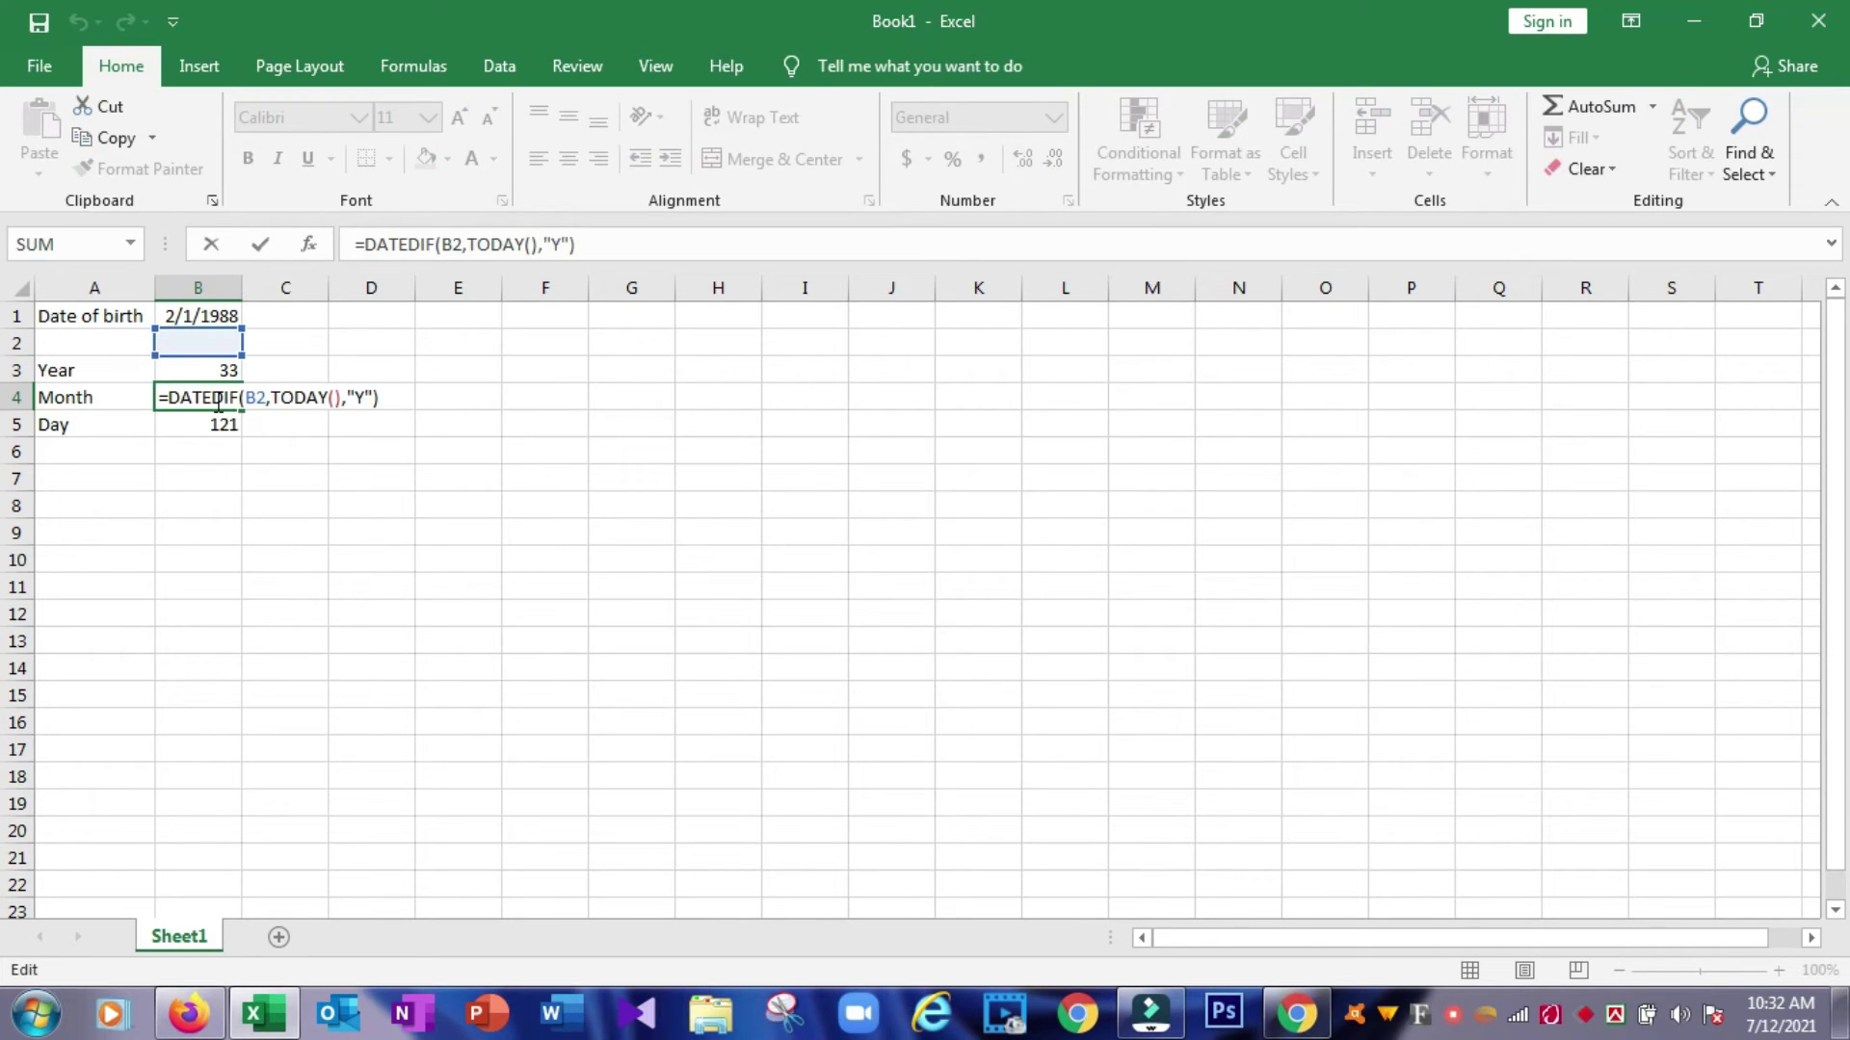
key("Left")
key("Left")
key("Left")
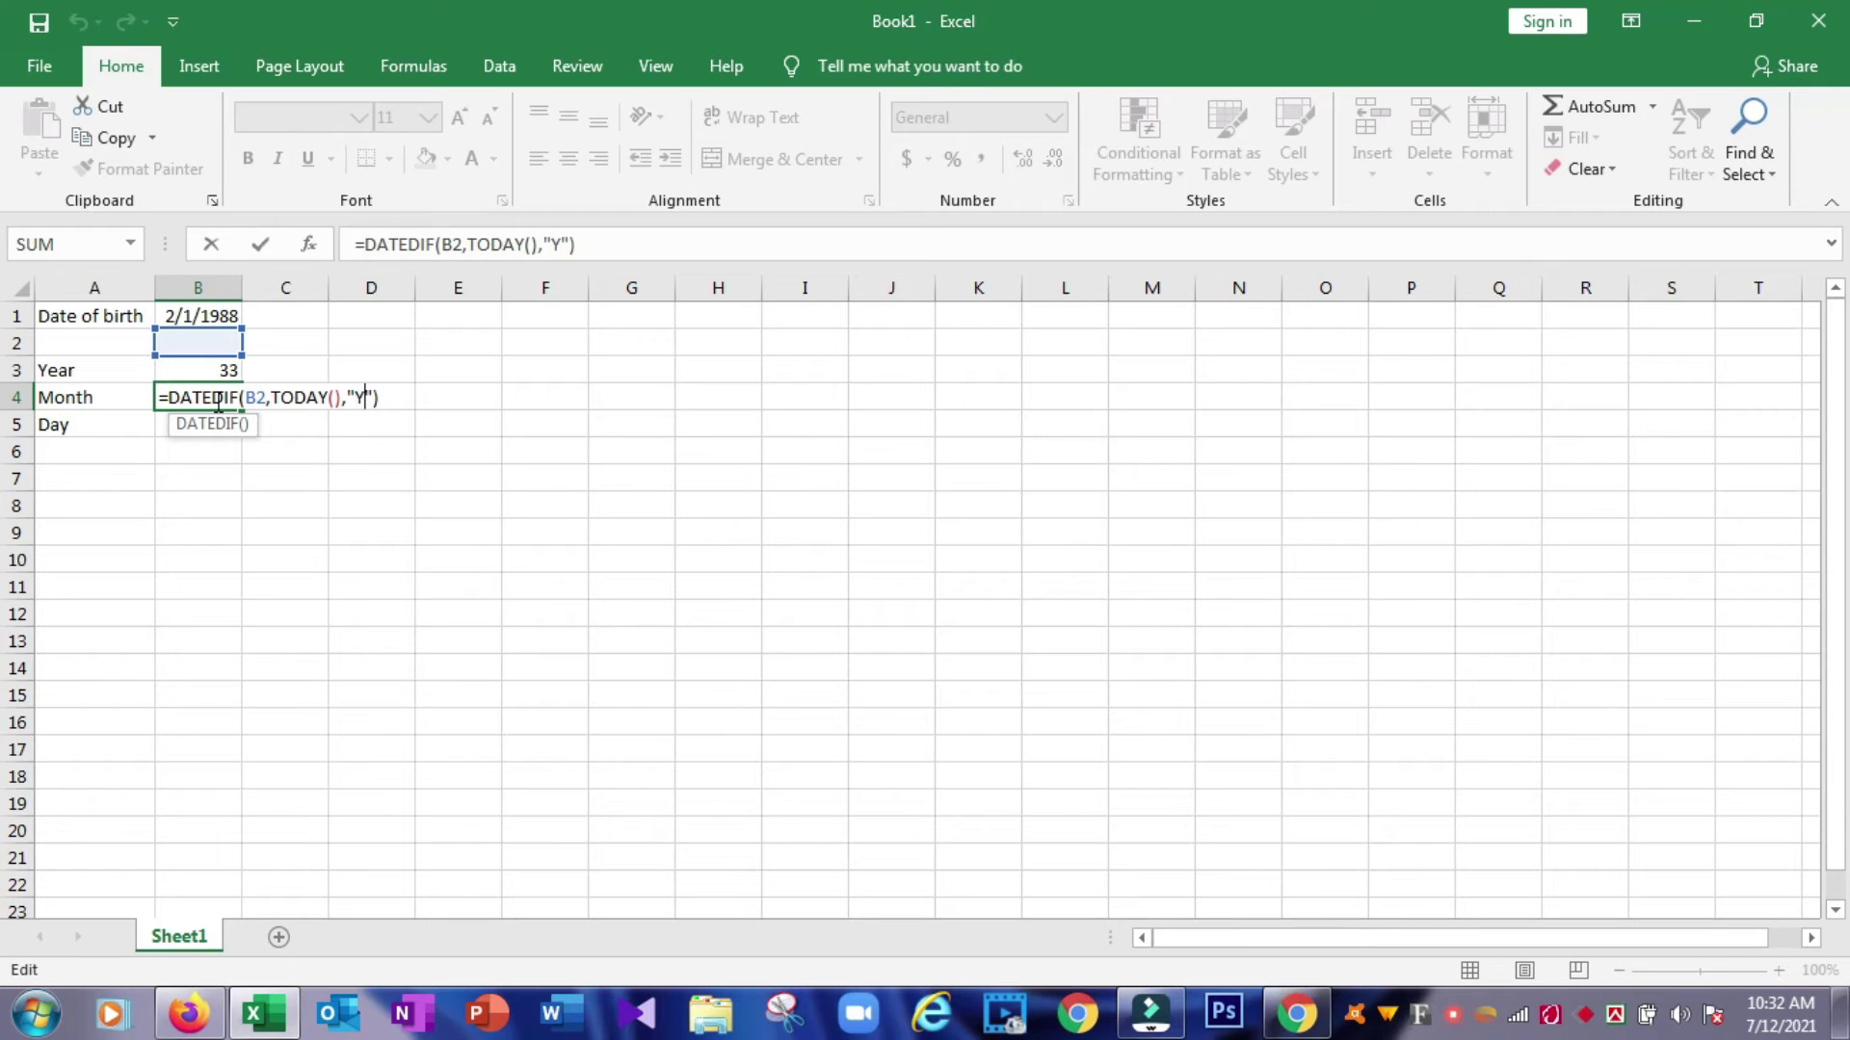
key("Delete")
type("YM")
key("Return")
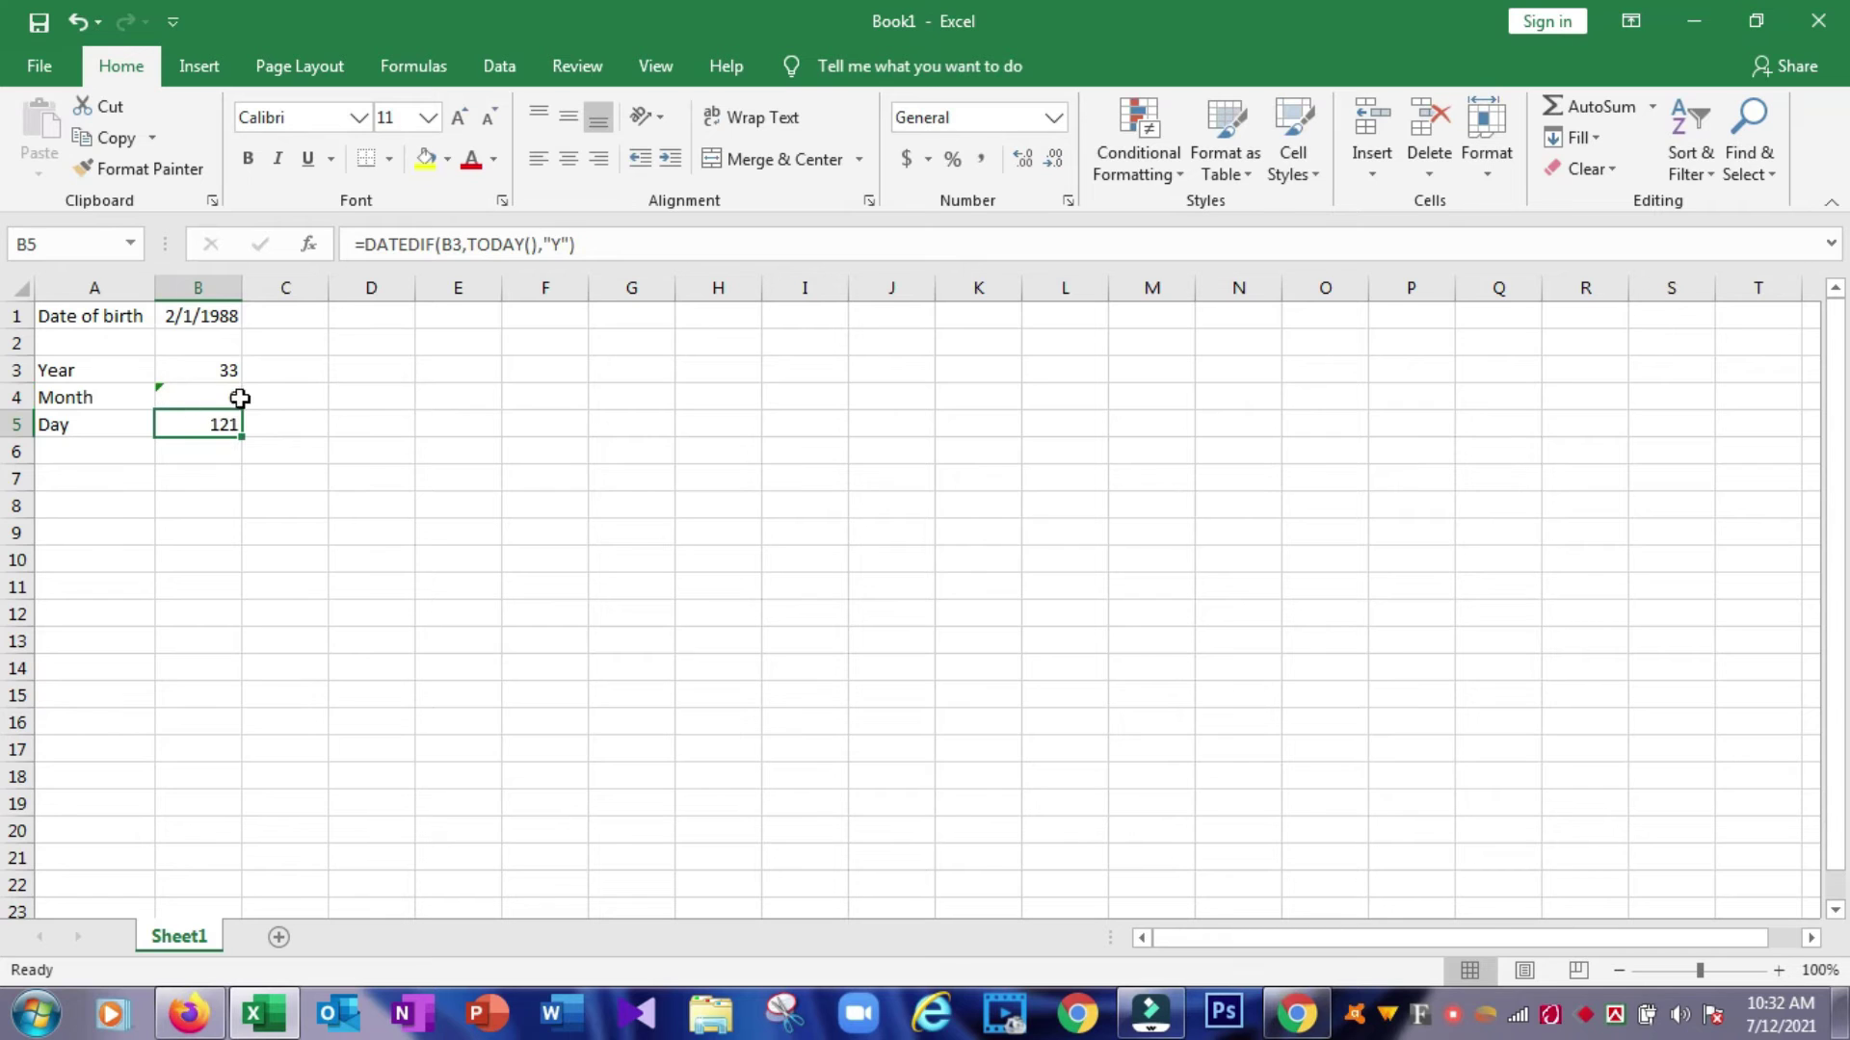
Change the unit argument of the DATEDIF formula in cell B5 to "MD" for the Day row.
left_click(223, 398)
left_click(225, 425)
left_click(213, 369)
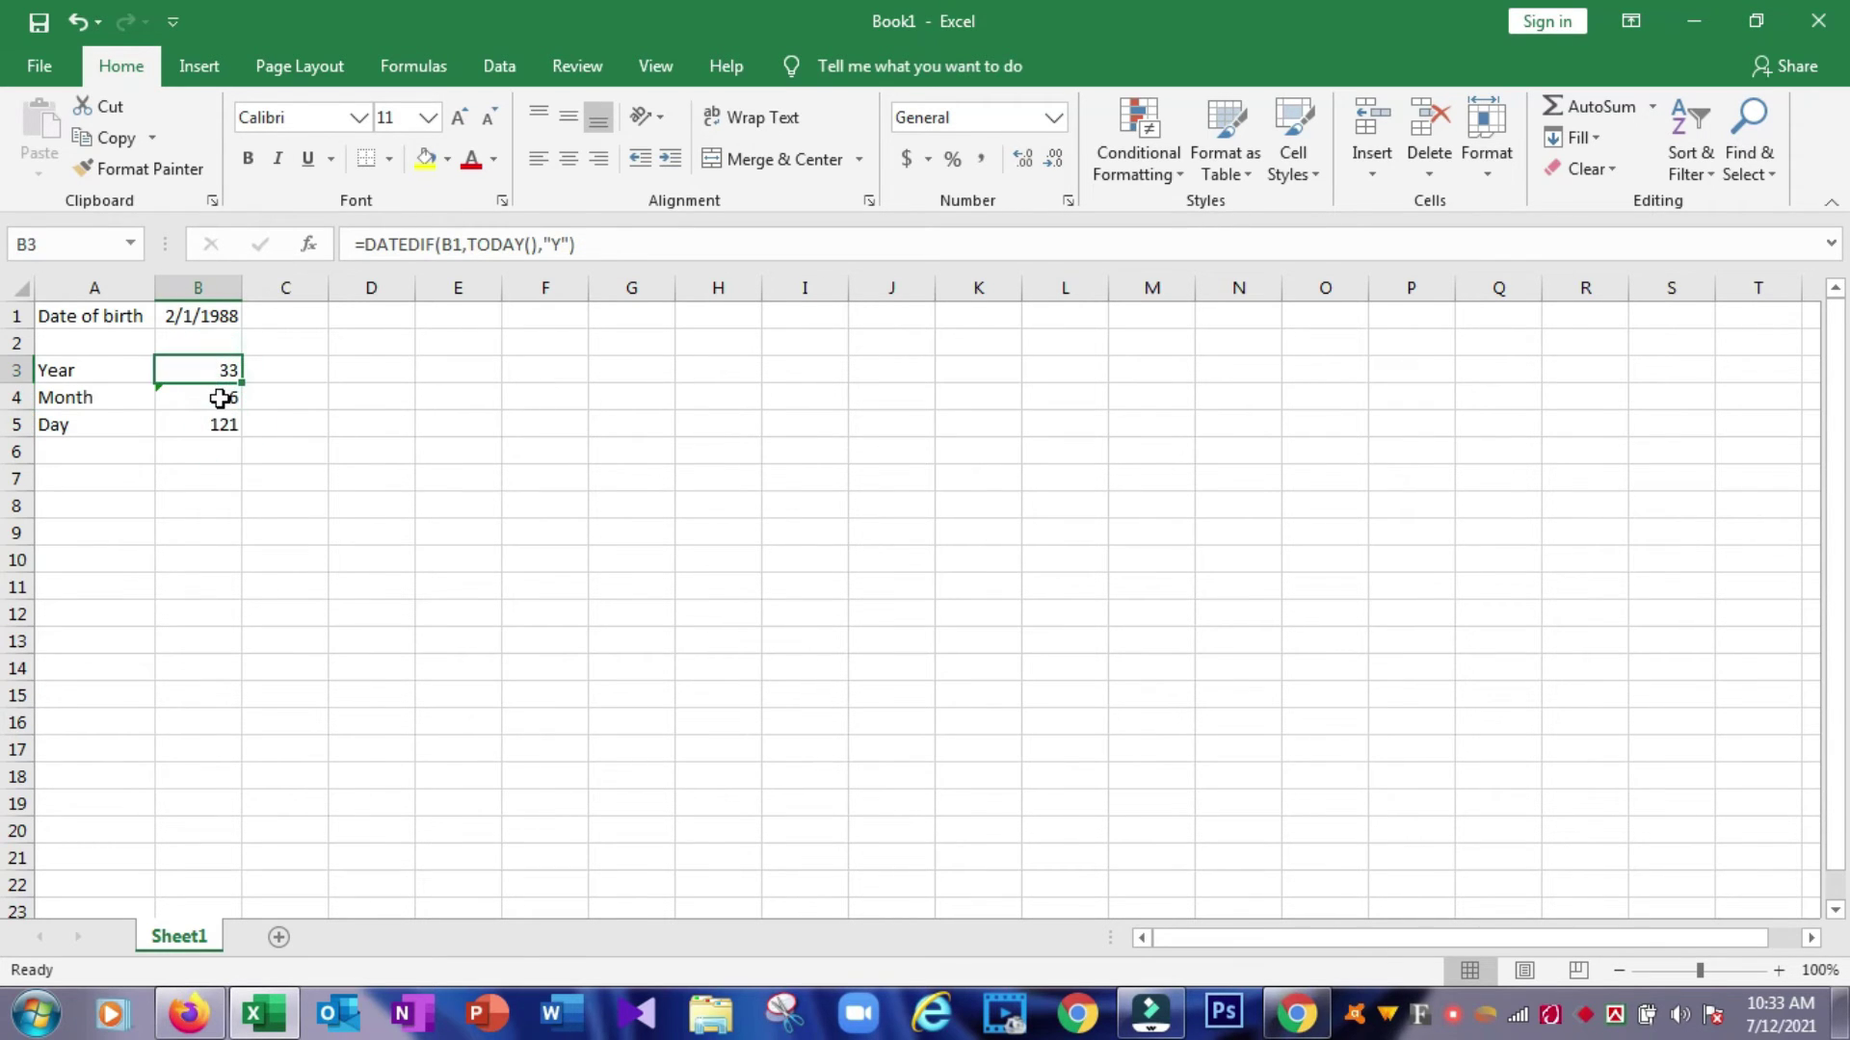
left_click(220, 398)
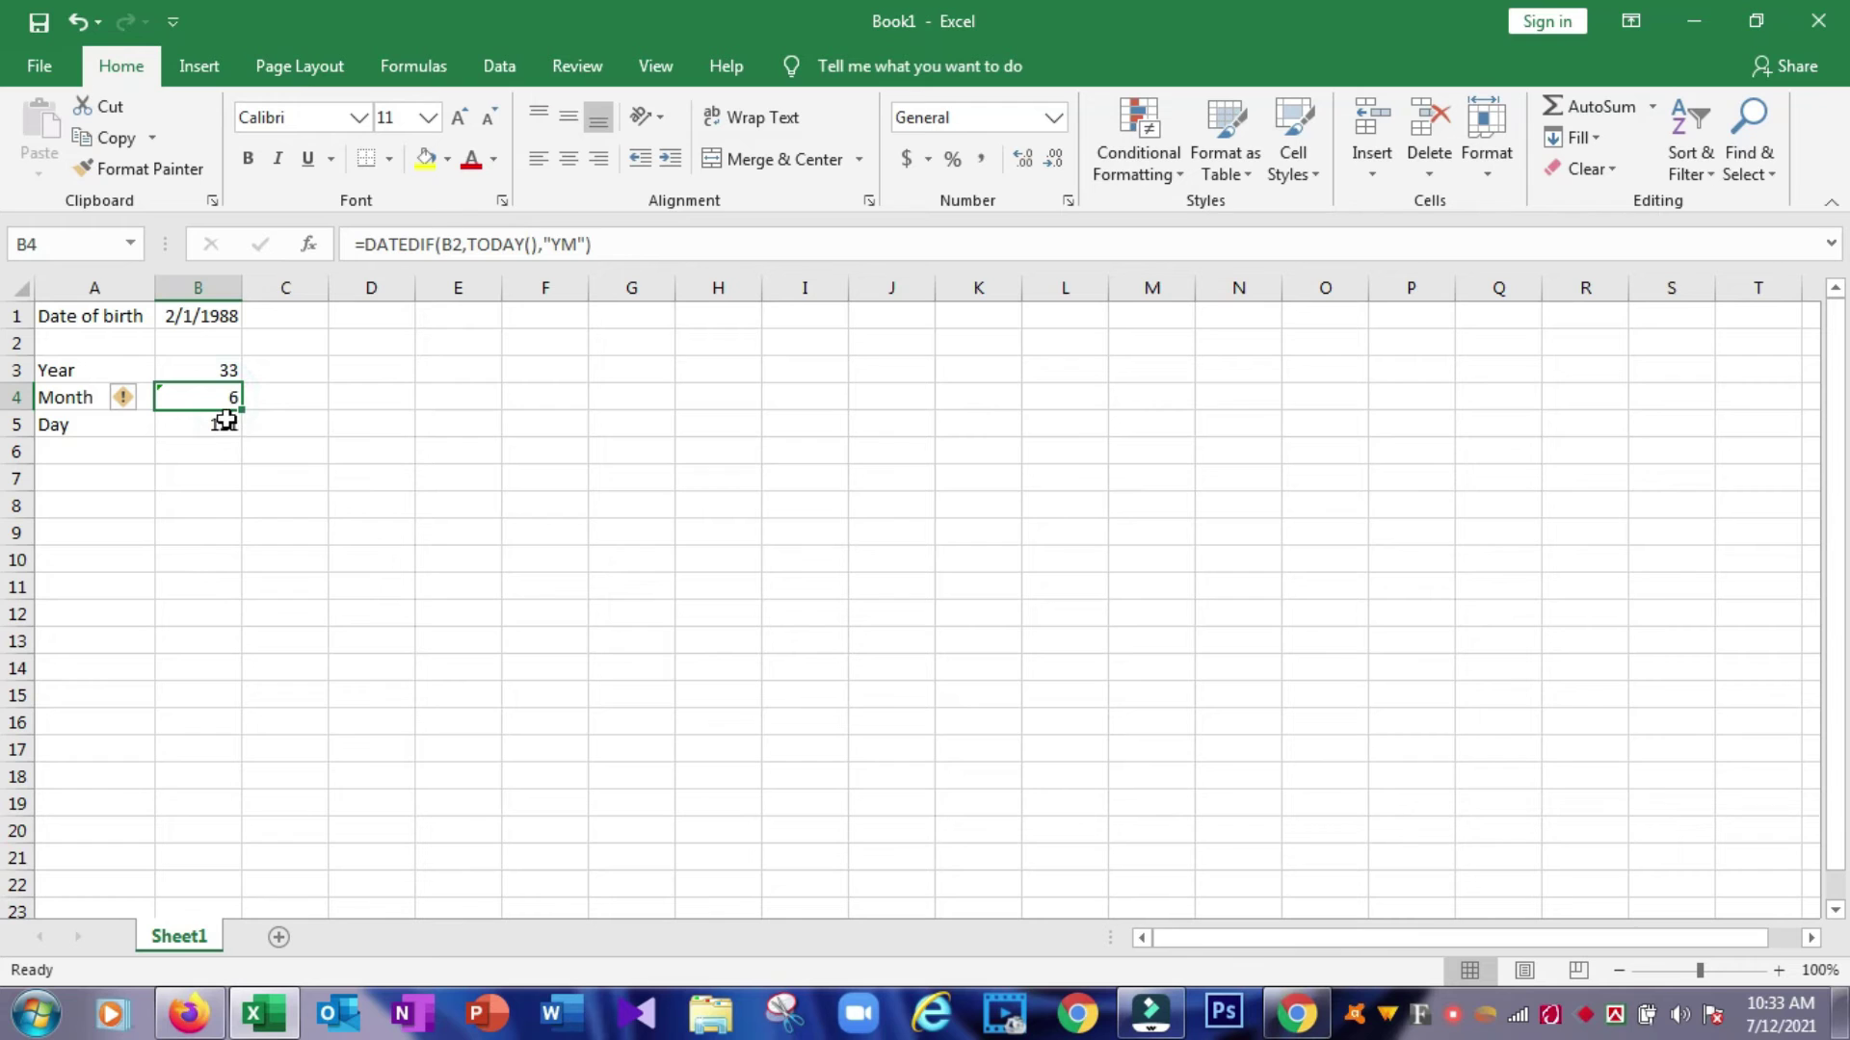
left_click(226, 424)
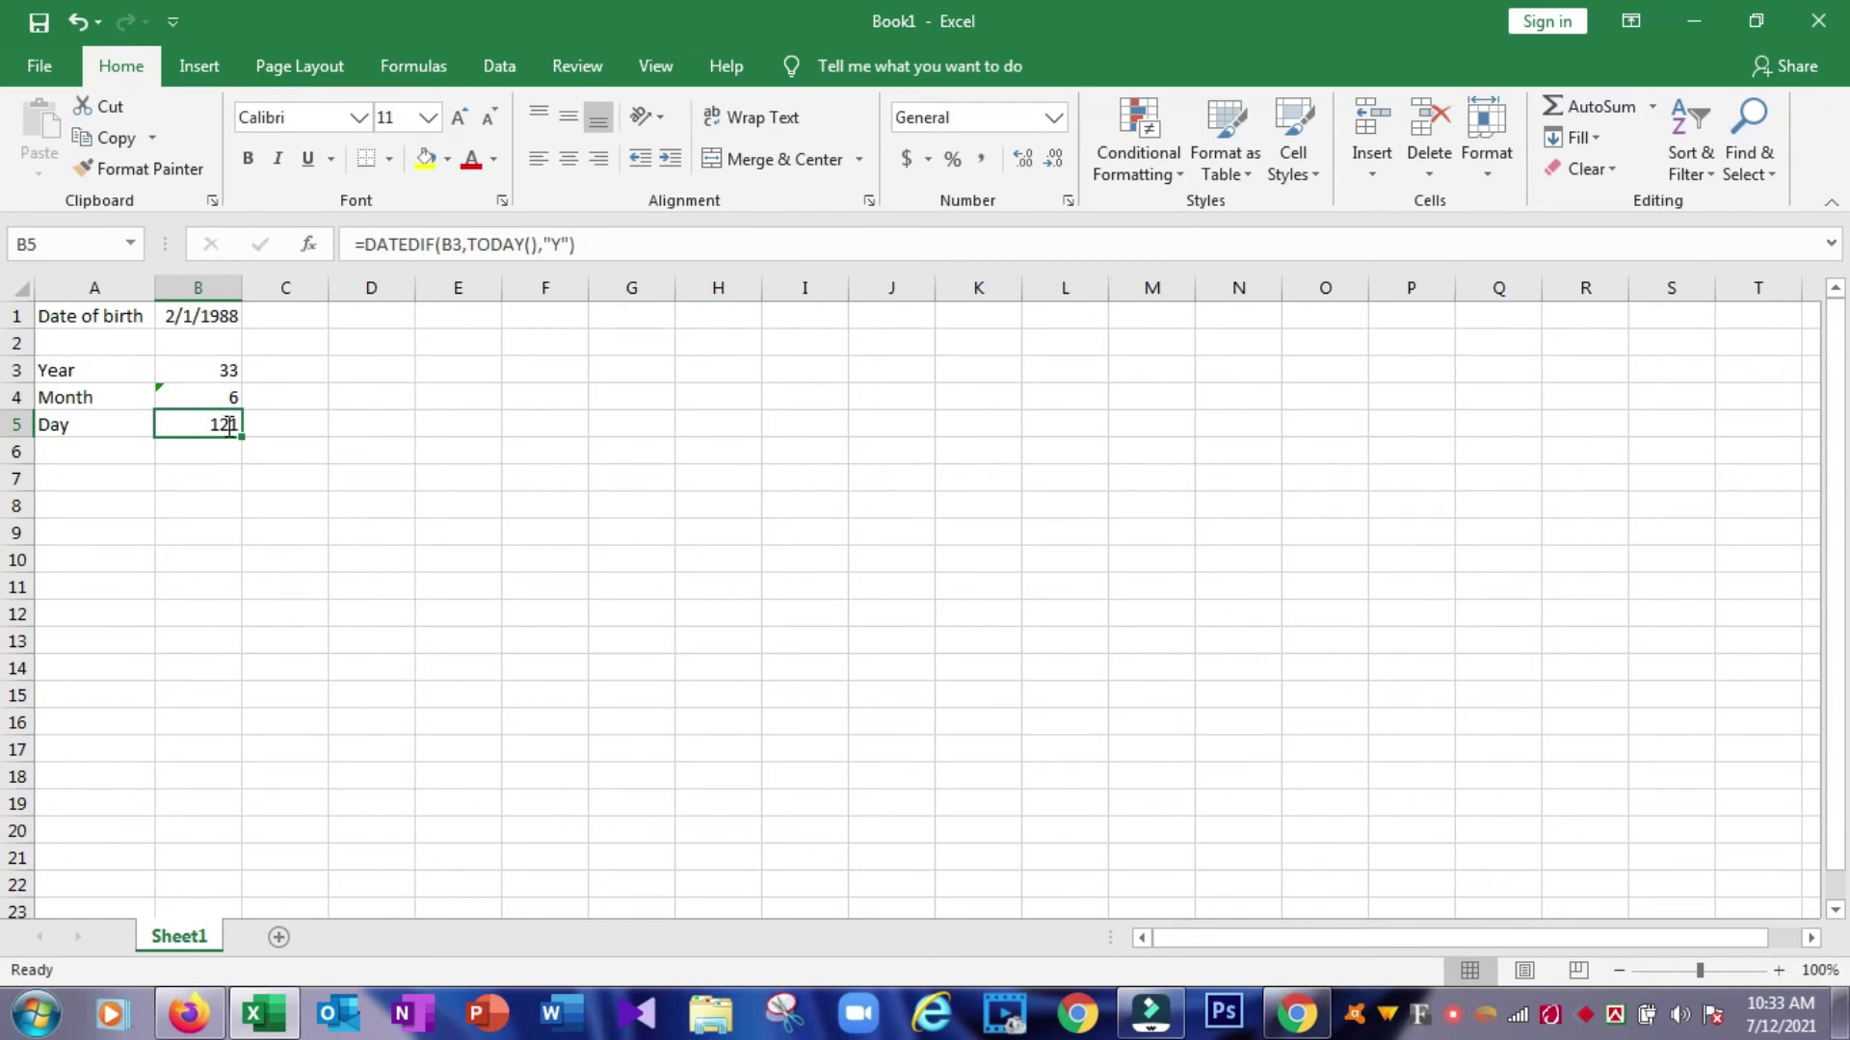
key("F2")
key("Left")
key("Left")
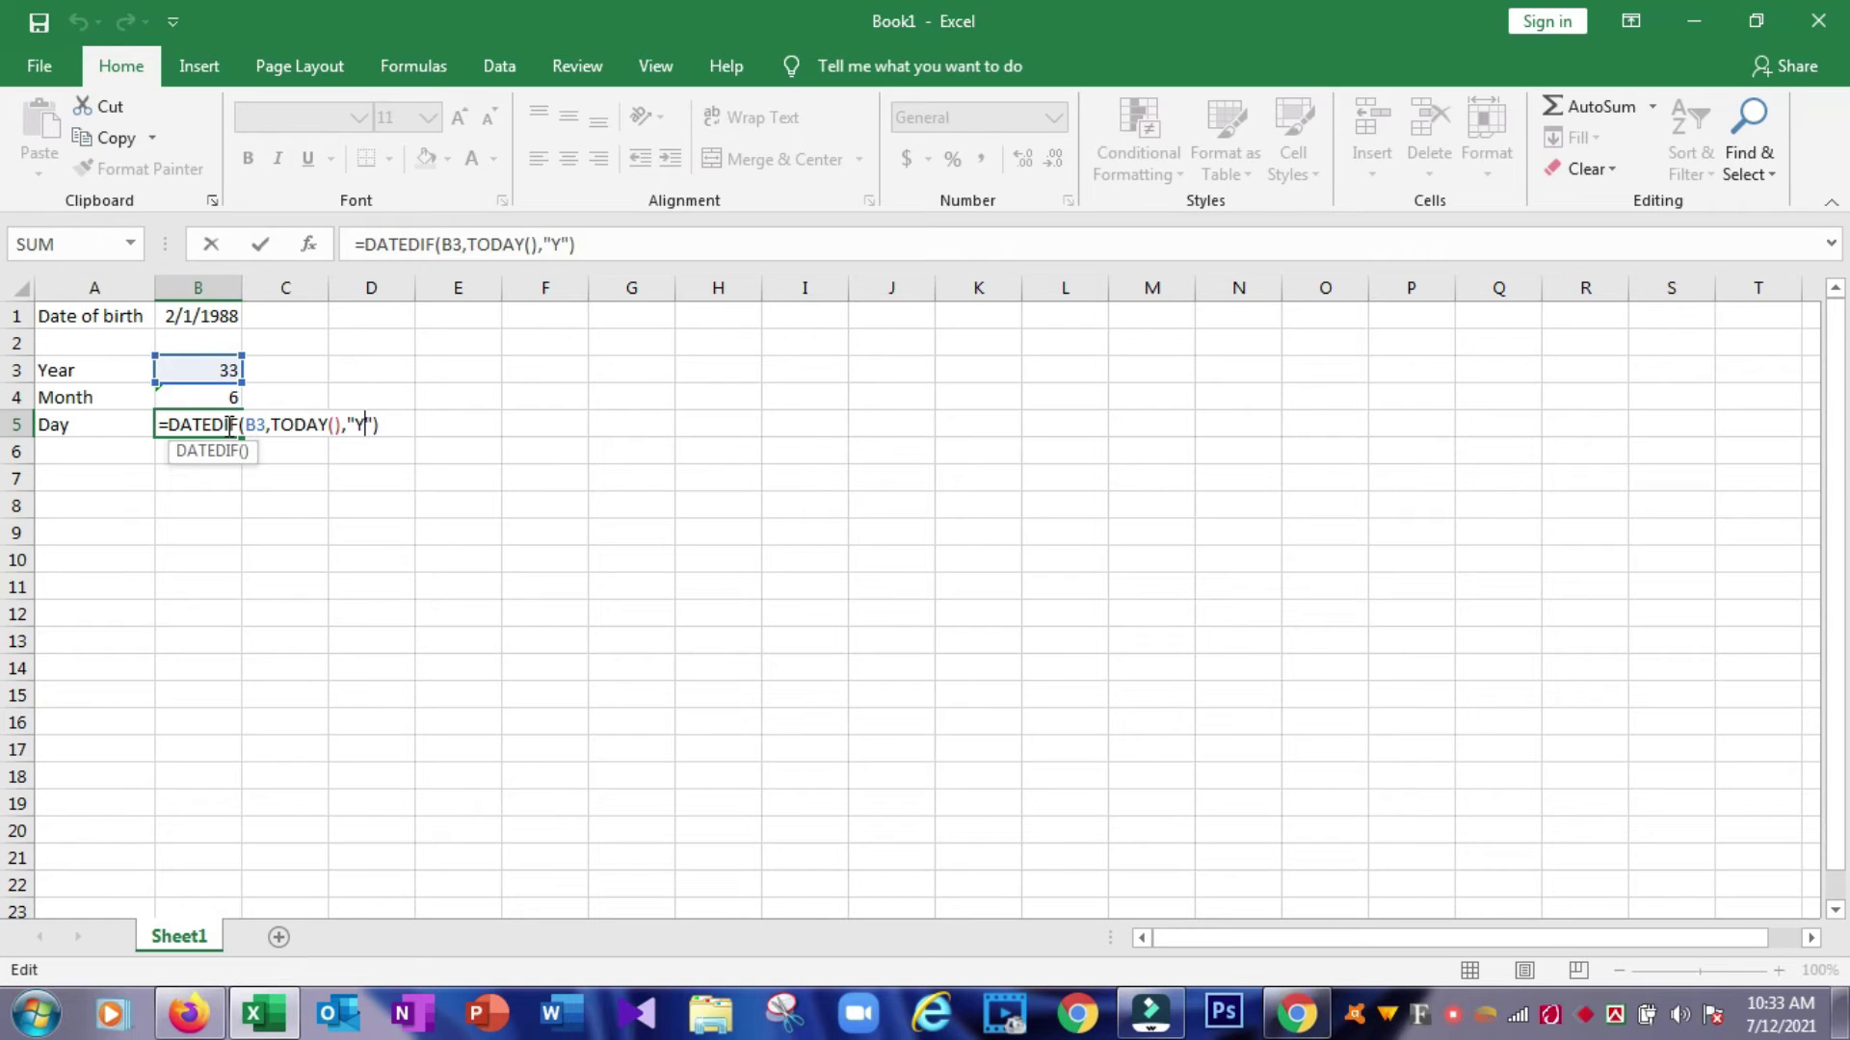
key("BackSpace")
type("MD")
key("Return")
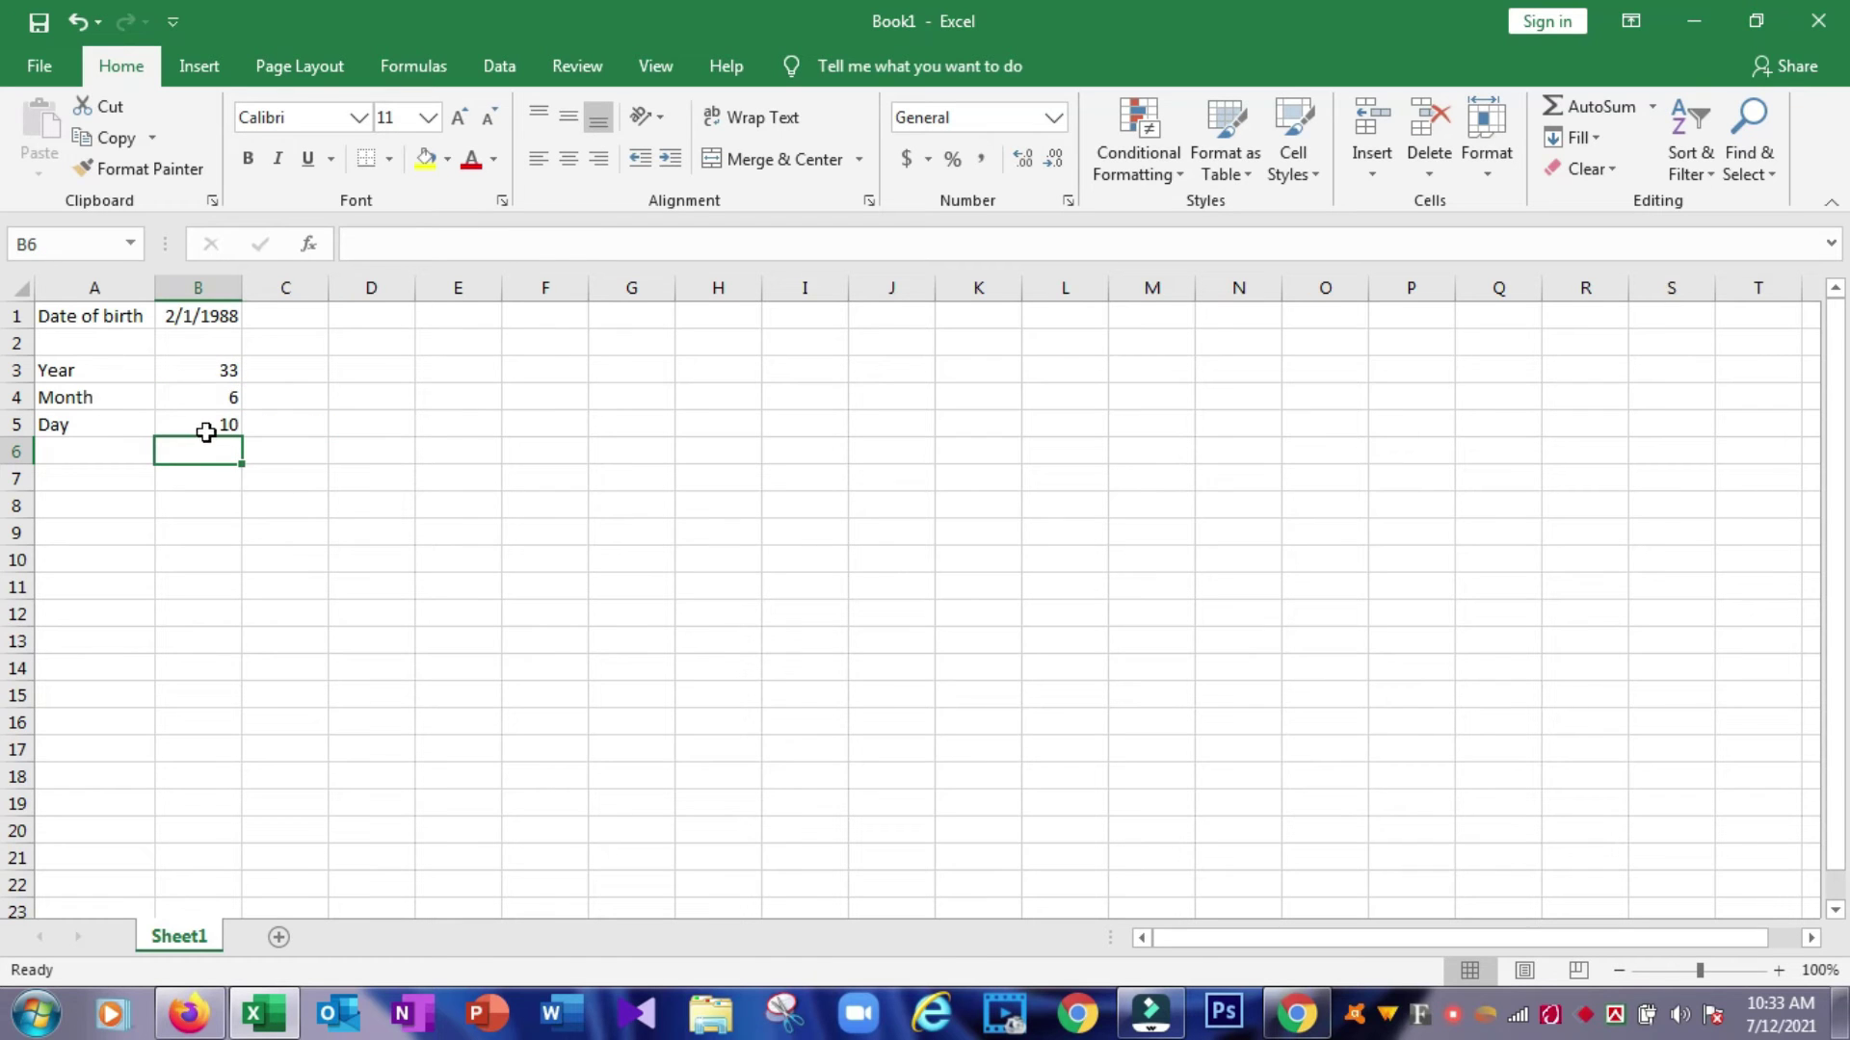
Review the formulas in B3 to B5 and enter the label "In Word" in cell A8.
left_click(207, 428)
left_click(209, 375)
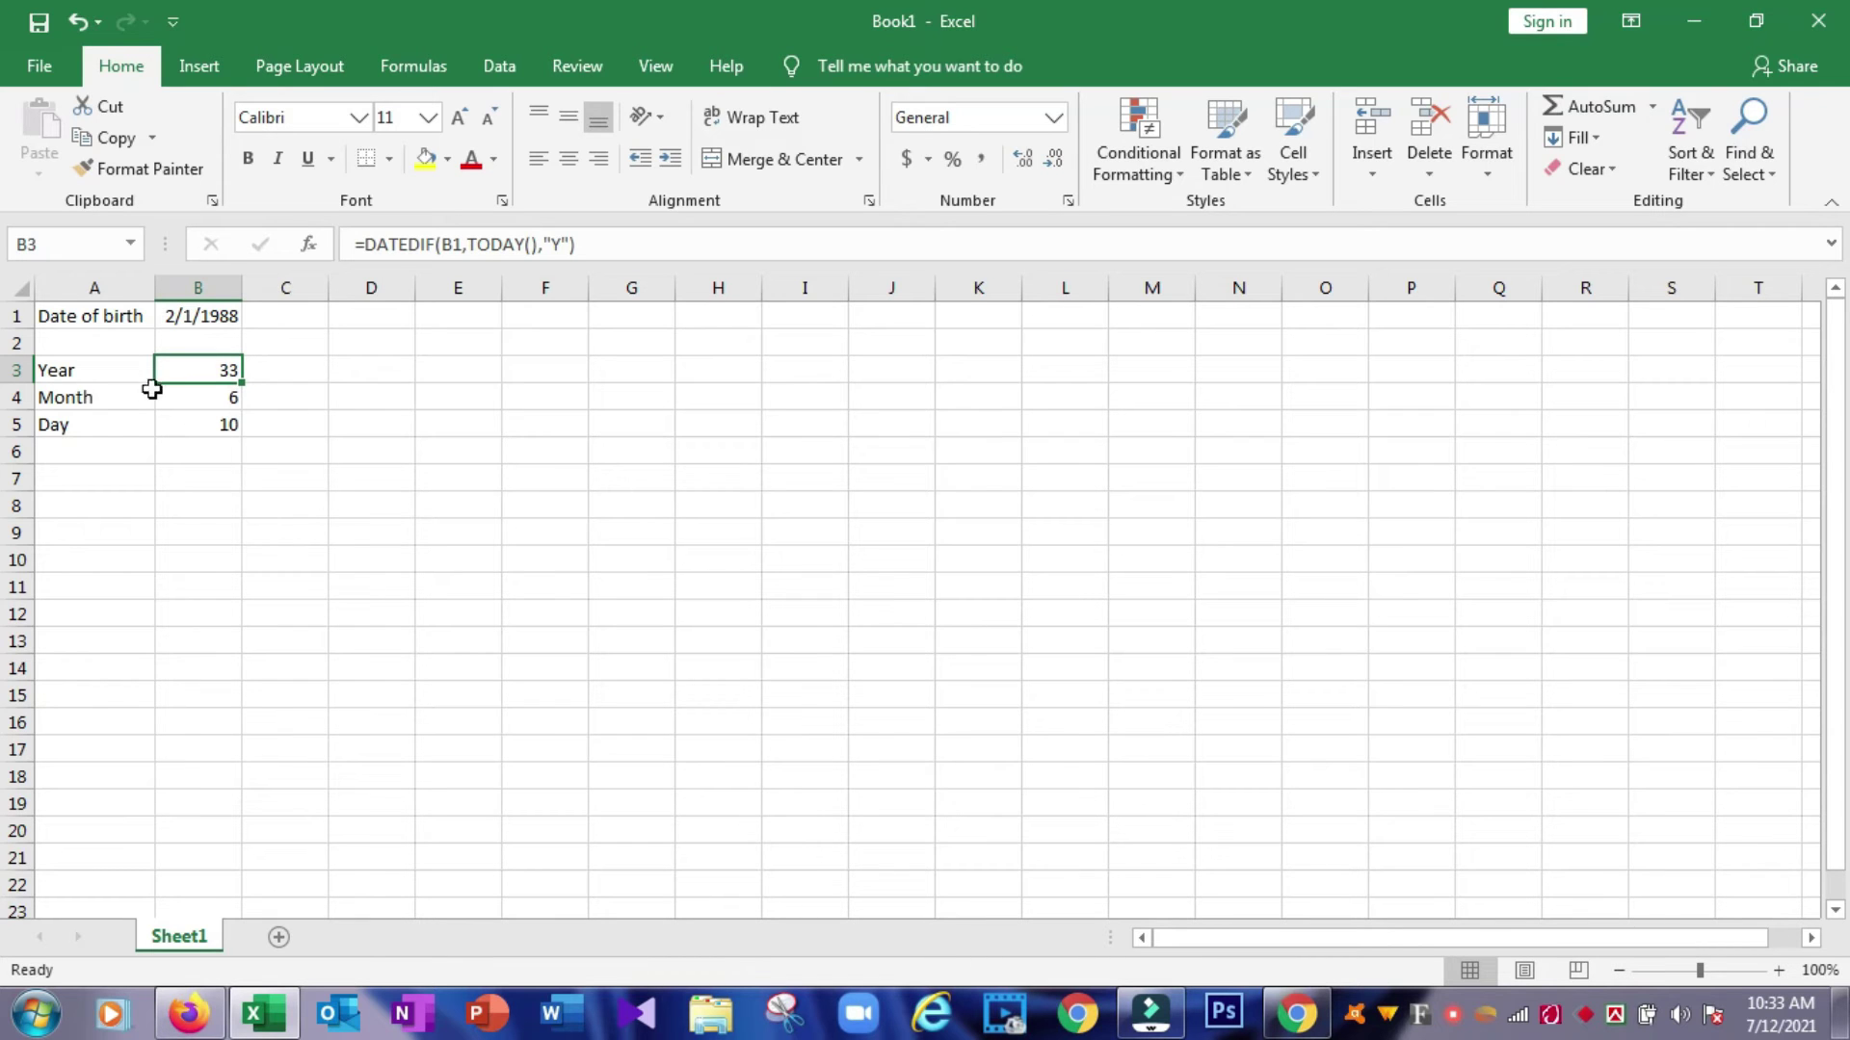
left_click(219, 397)
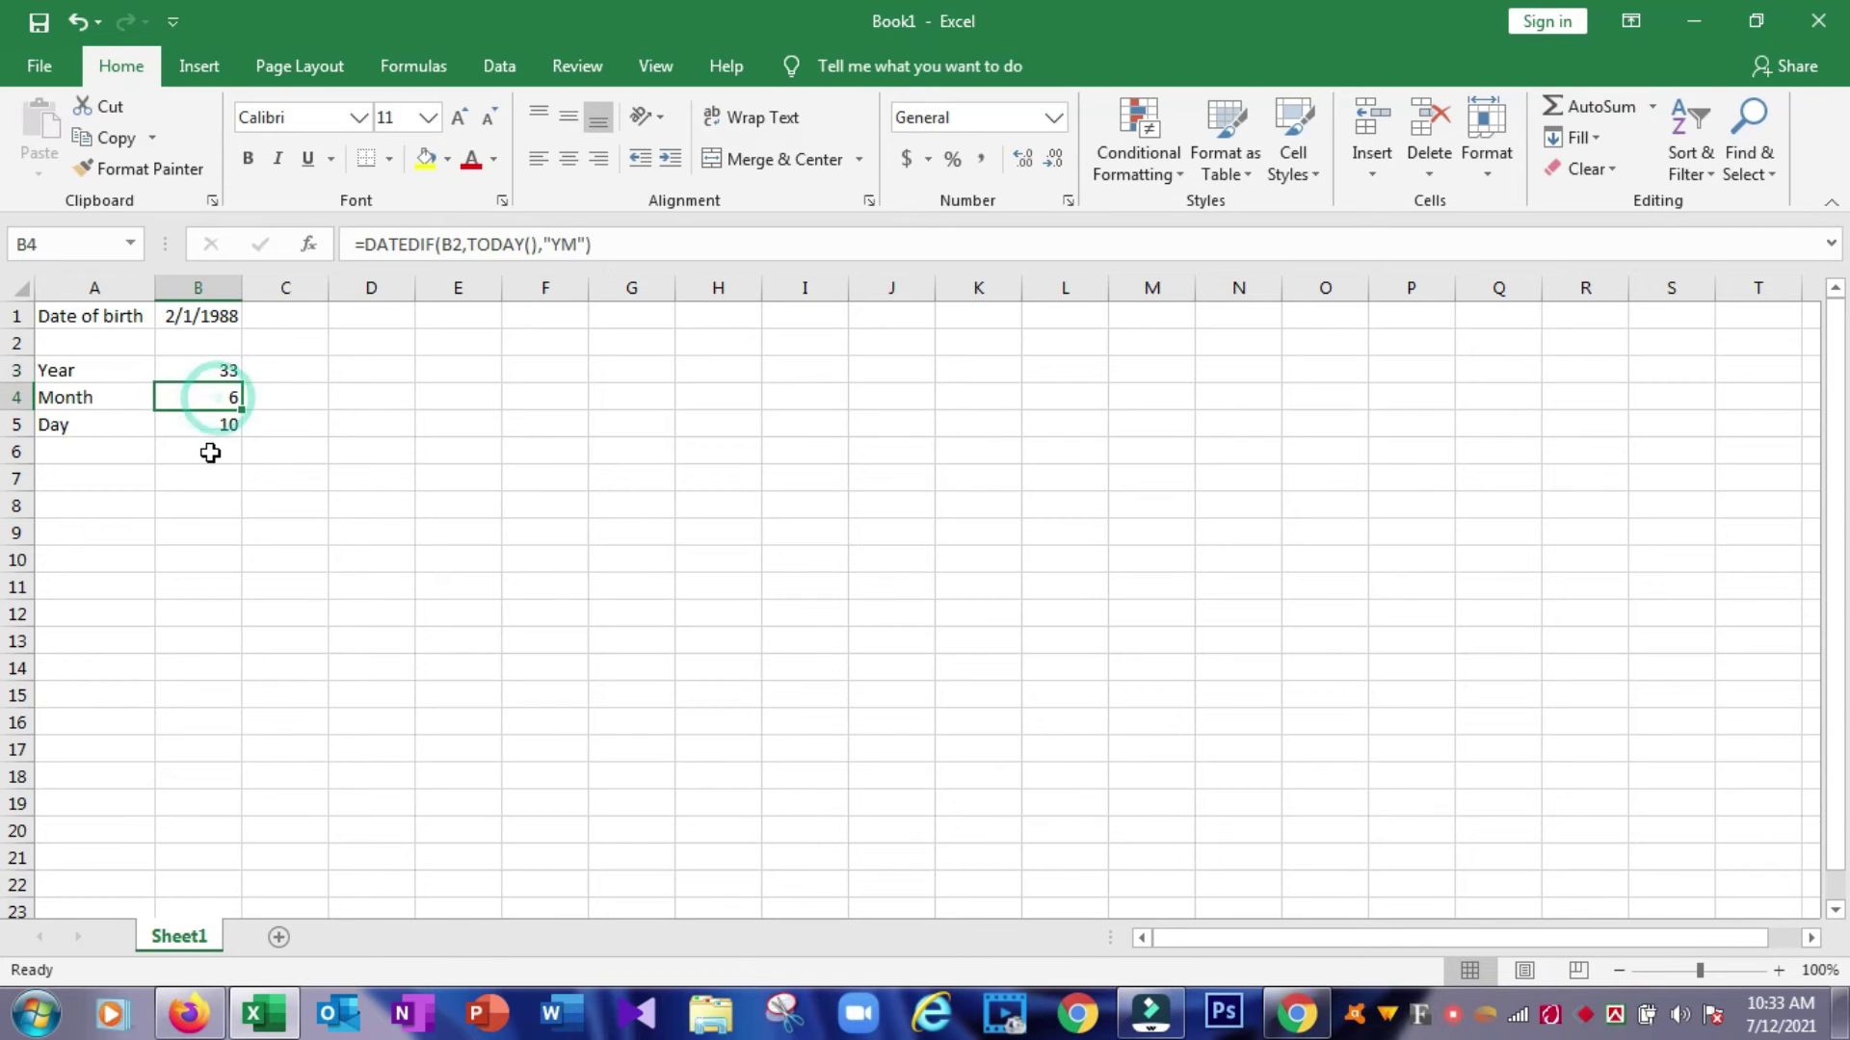
left_click(212, 422)
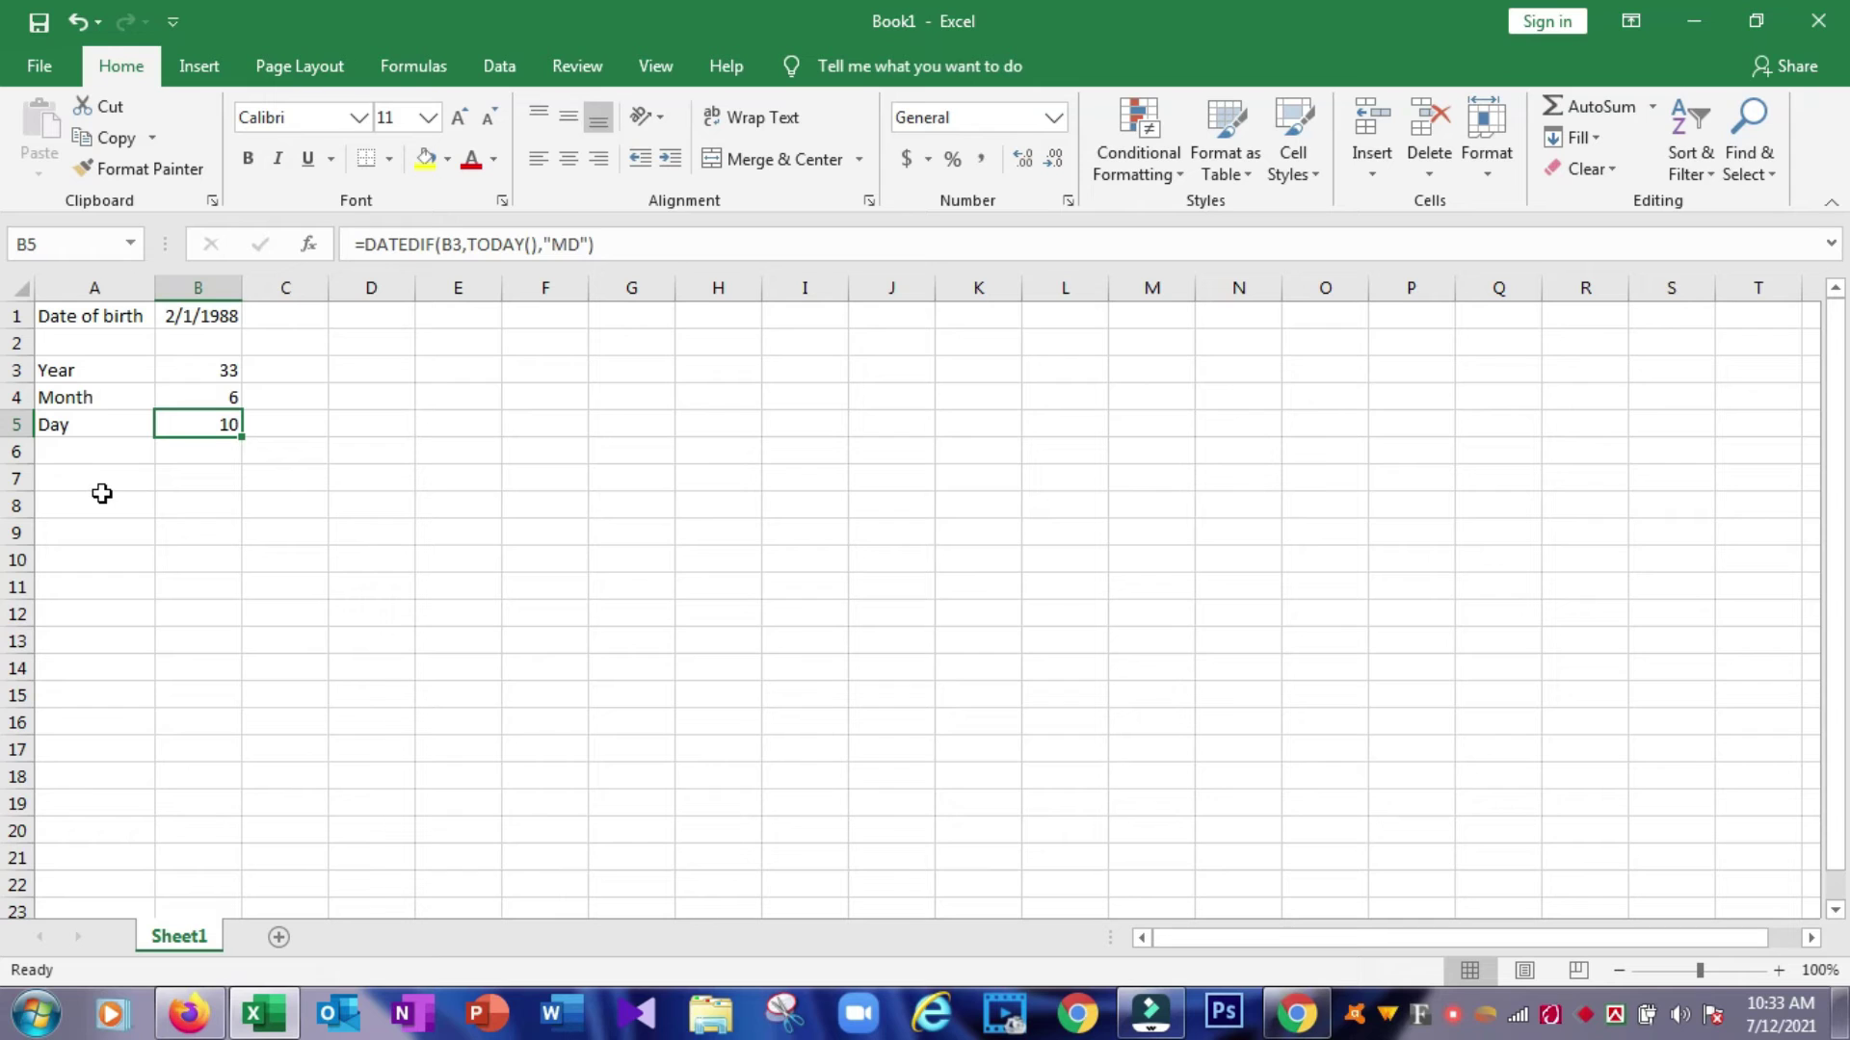
left_click(77, 511)
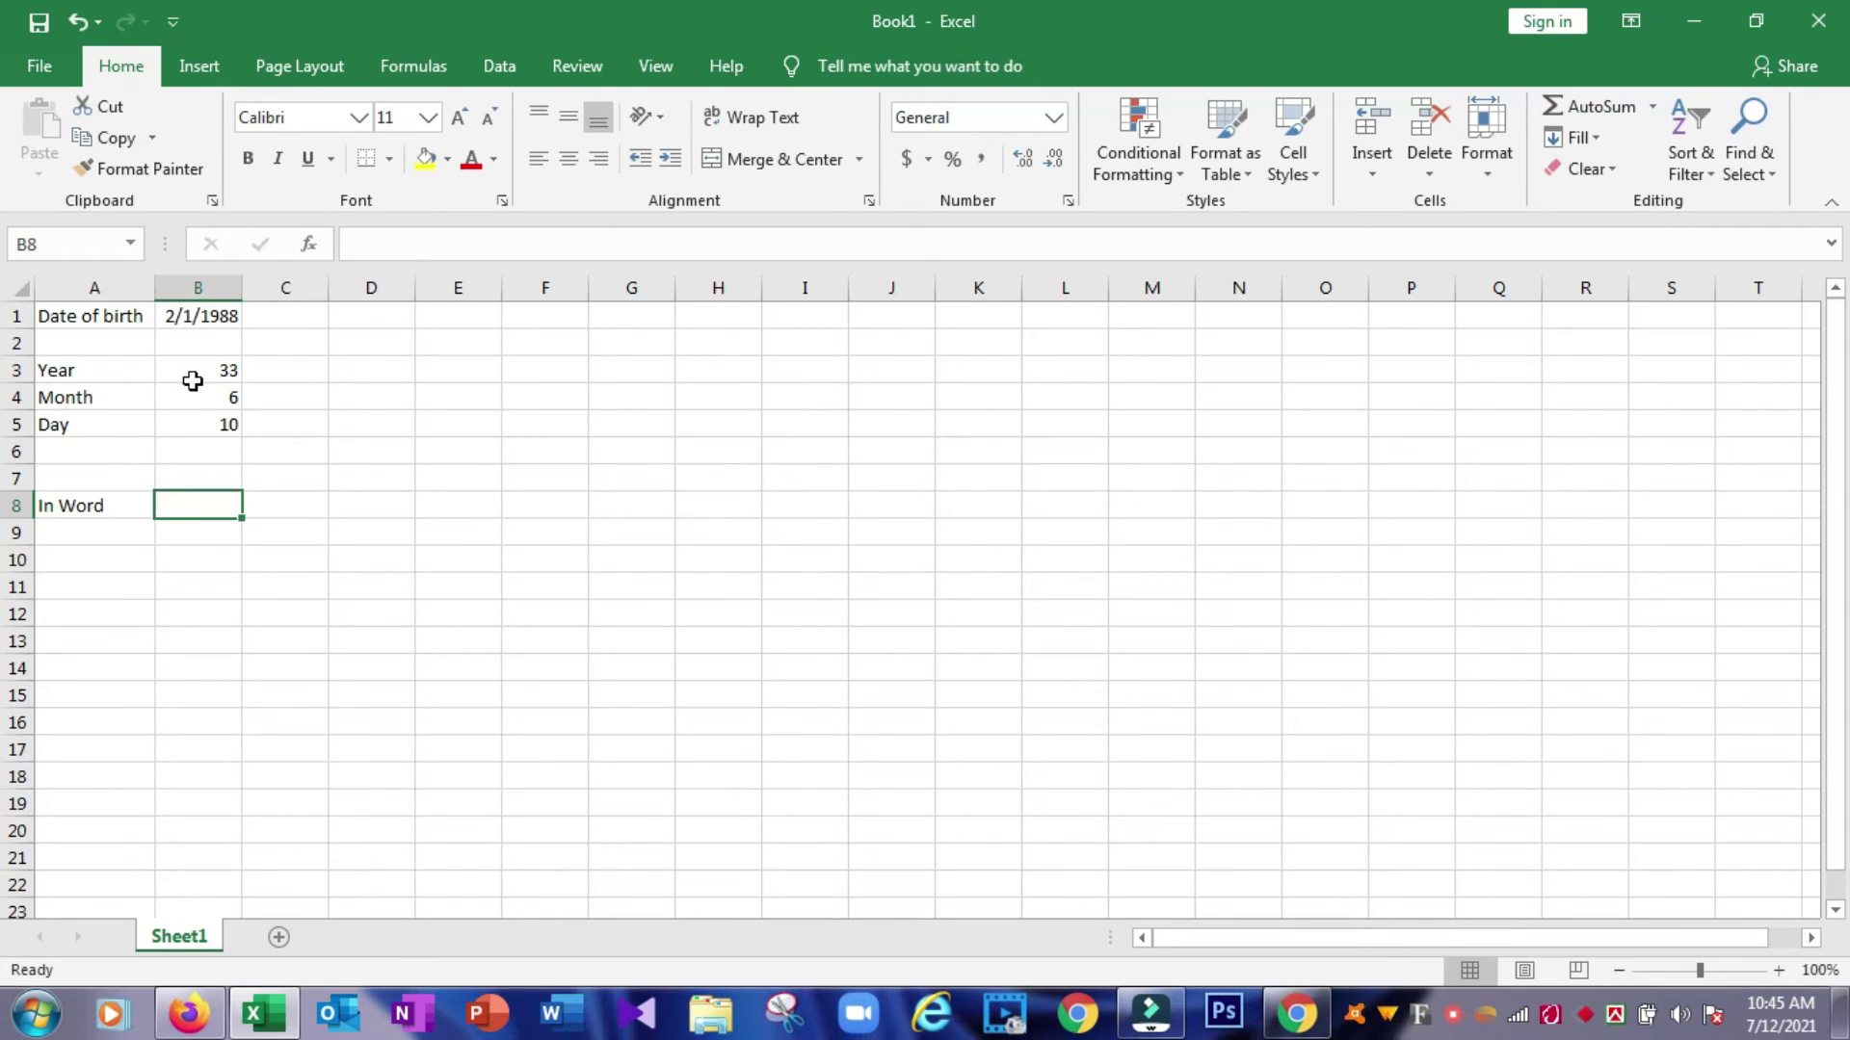
Begin a text formula in cell B8 that joins B3, a space and "Years": =B3&" "&"Years"&.
left_click_drag(208, 369, 210, 433)
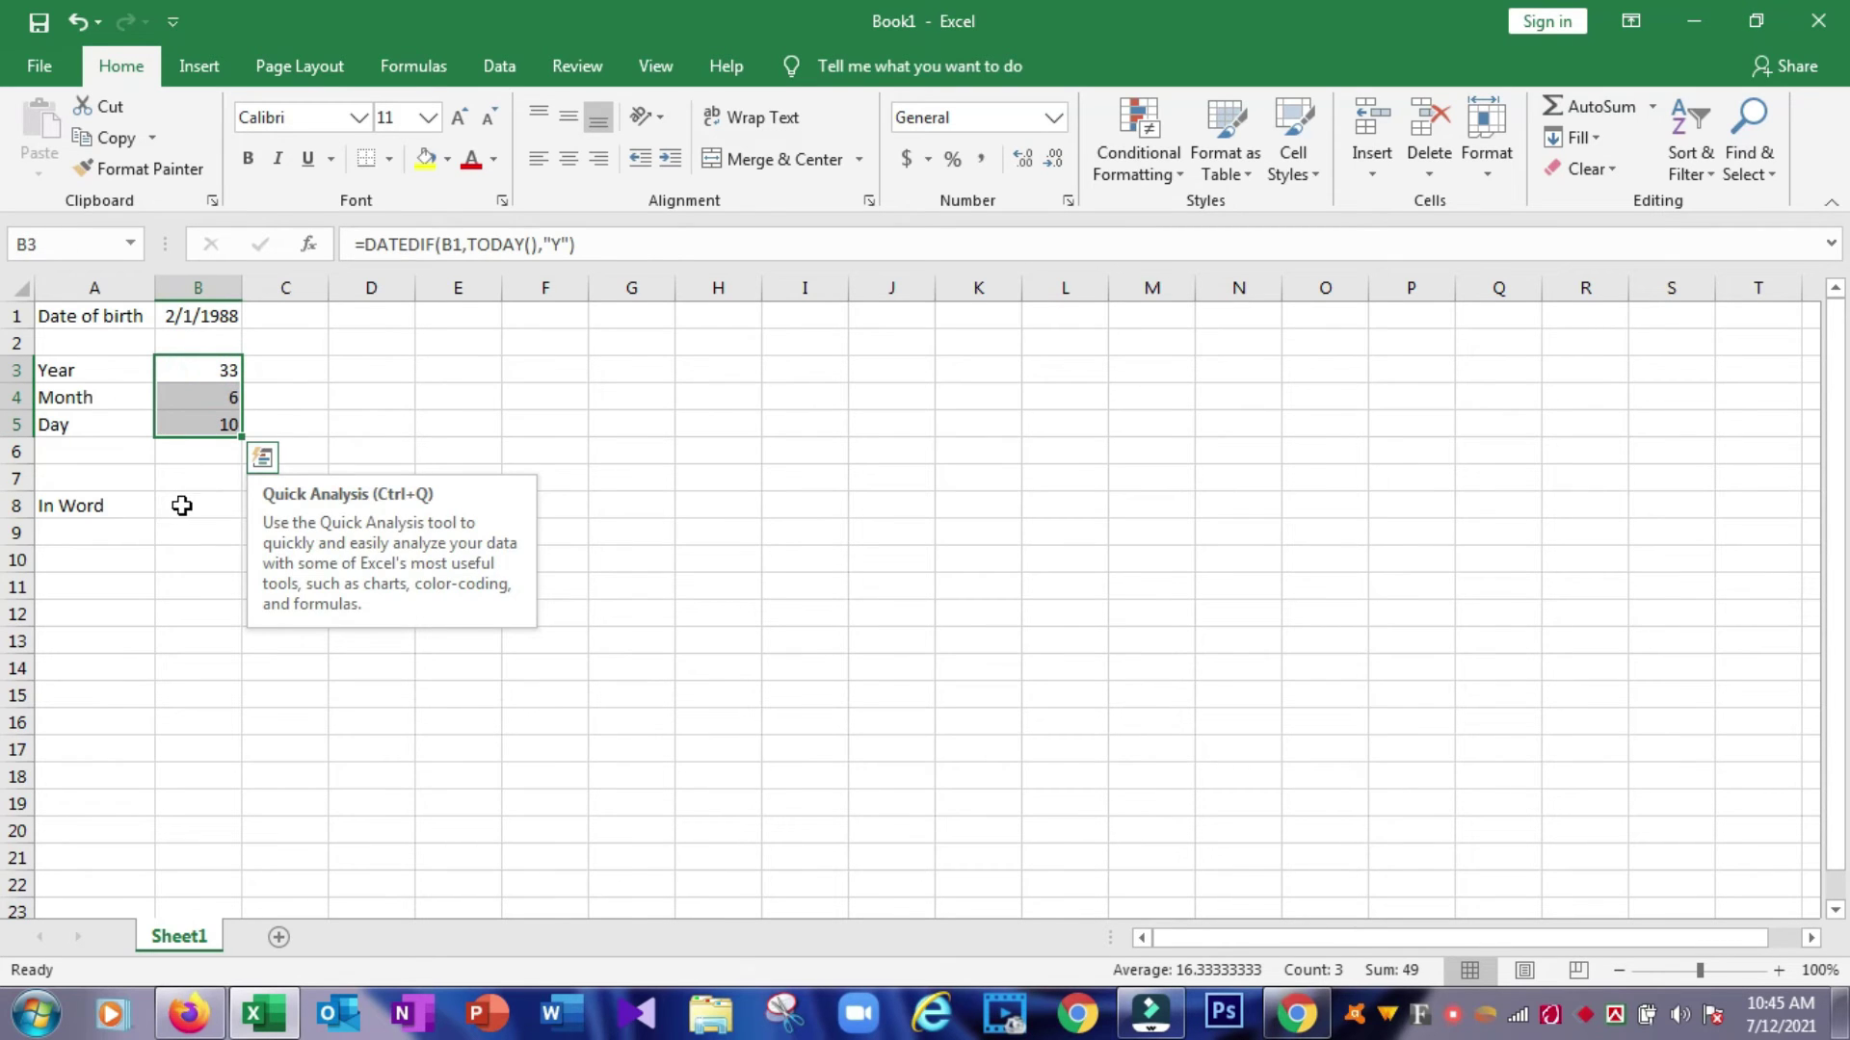
left_click(180, 504)
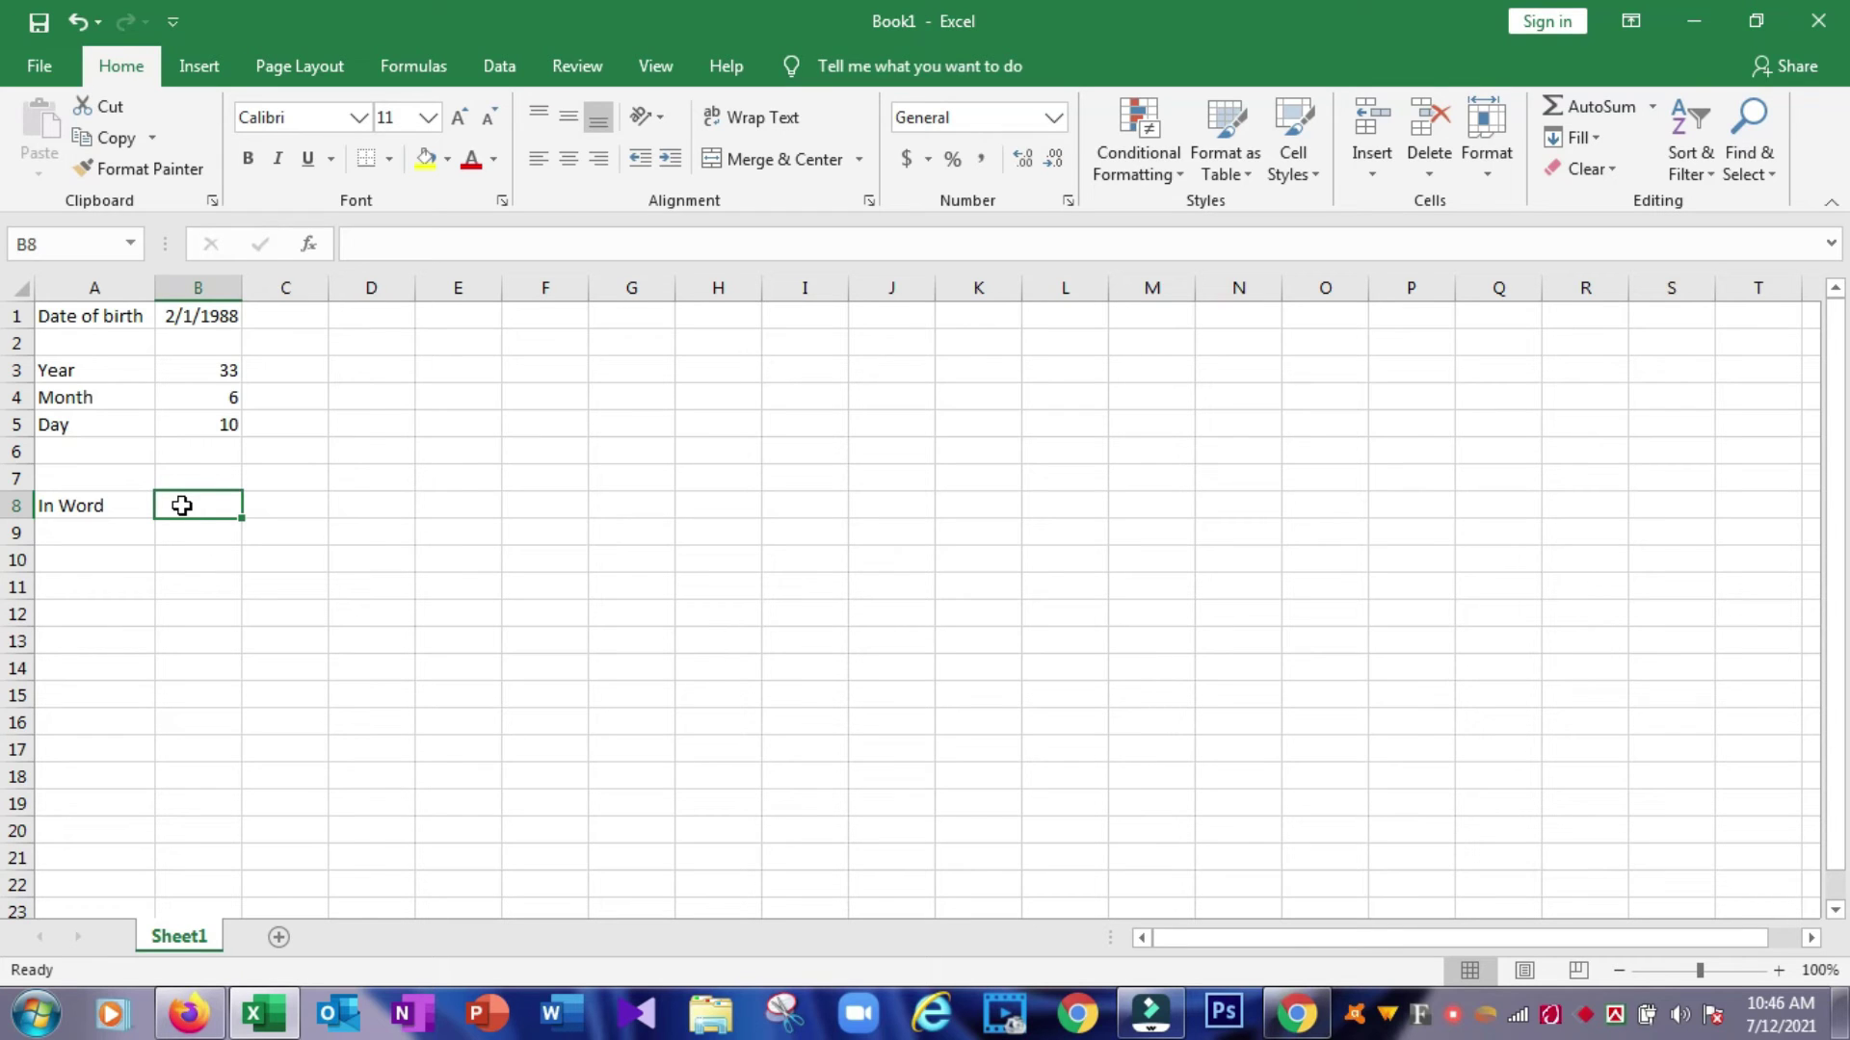
type("=")
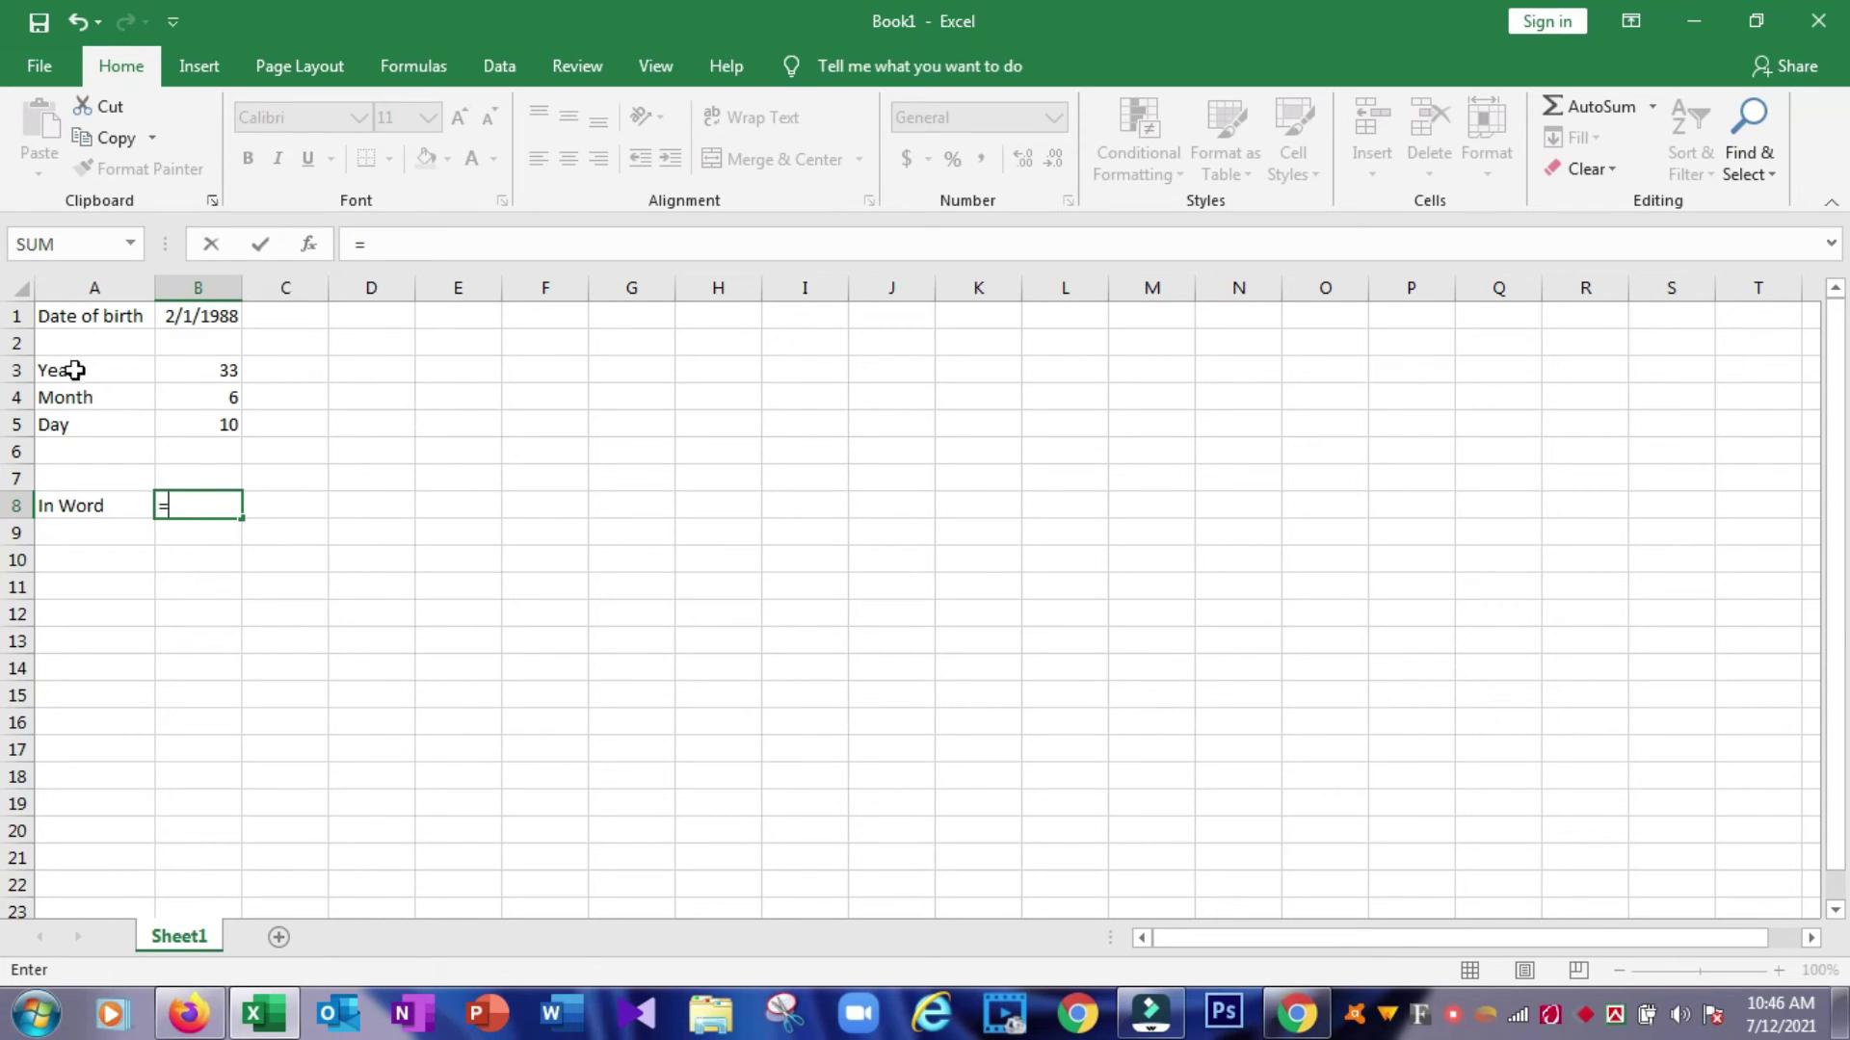
left_click(210, 371)
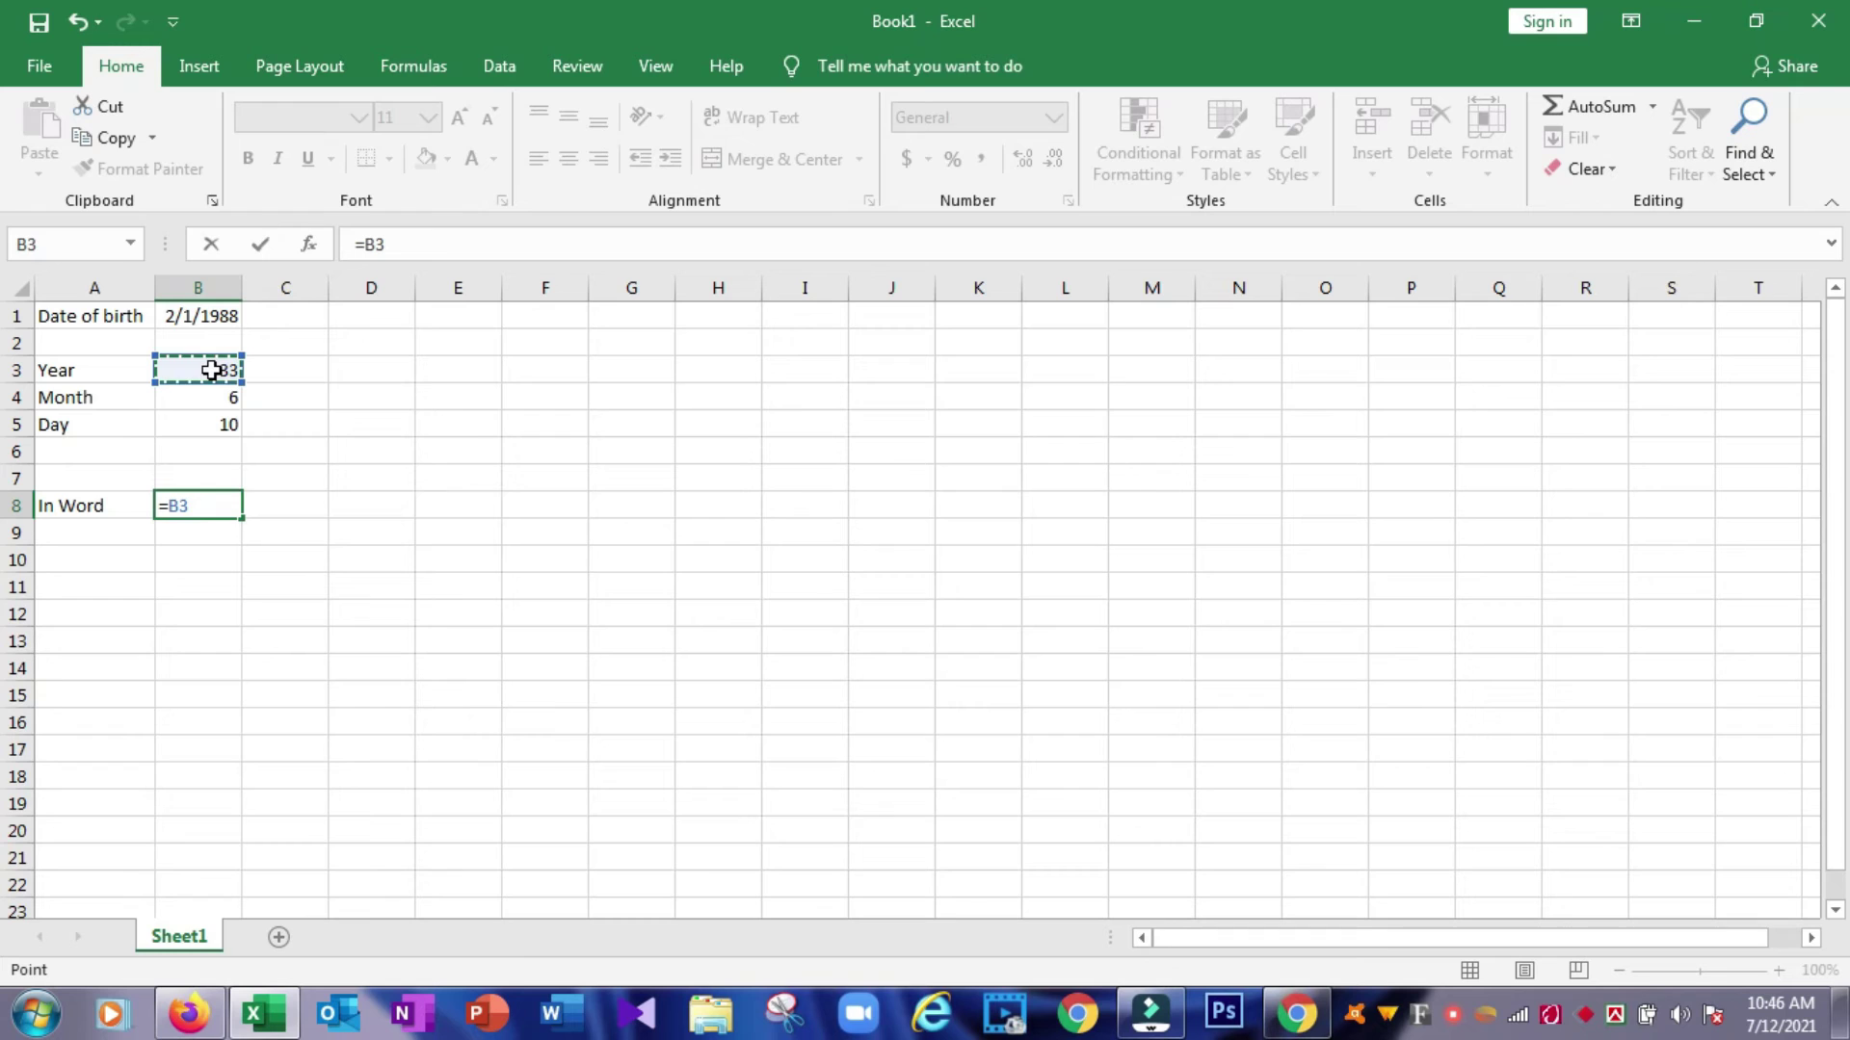
type("&\" \"&")
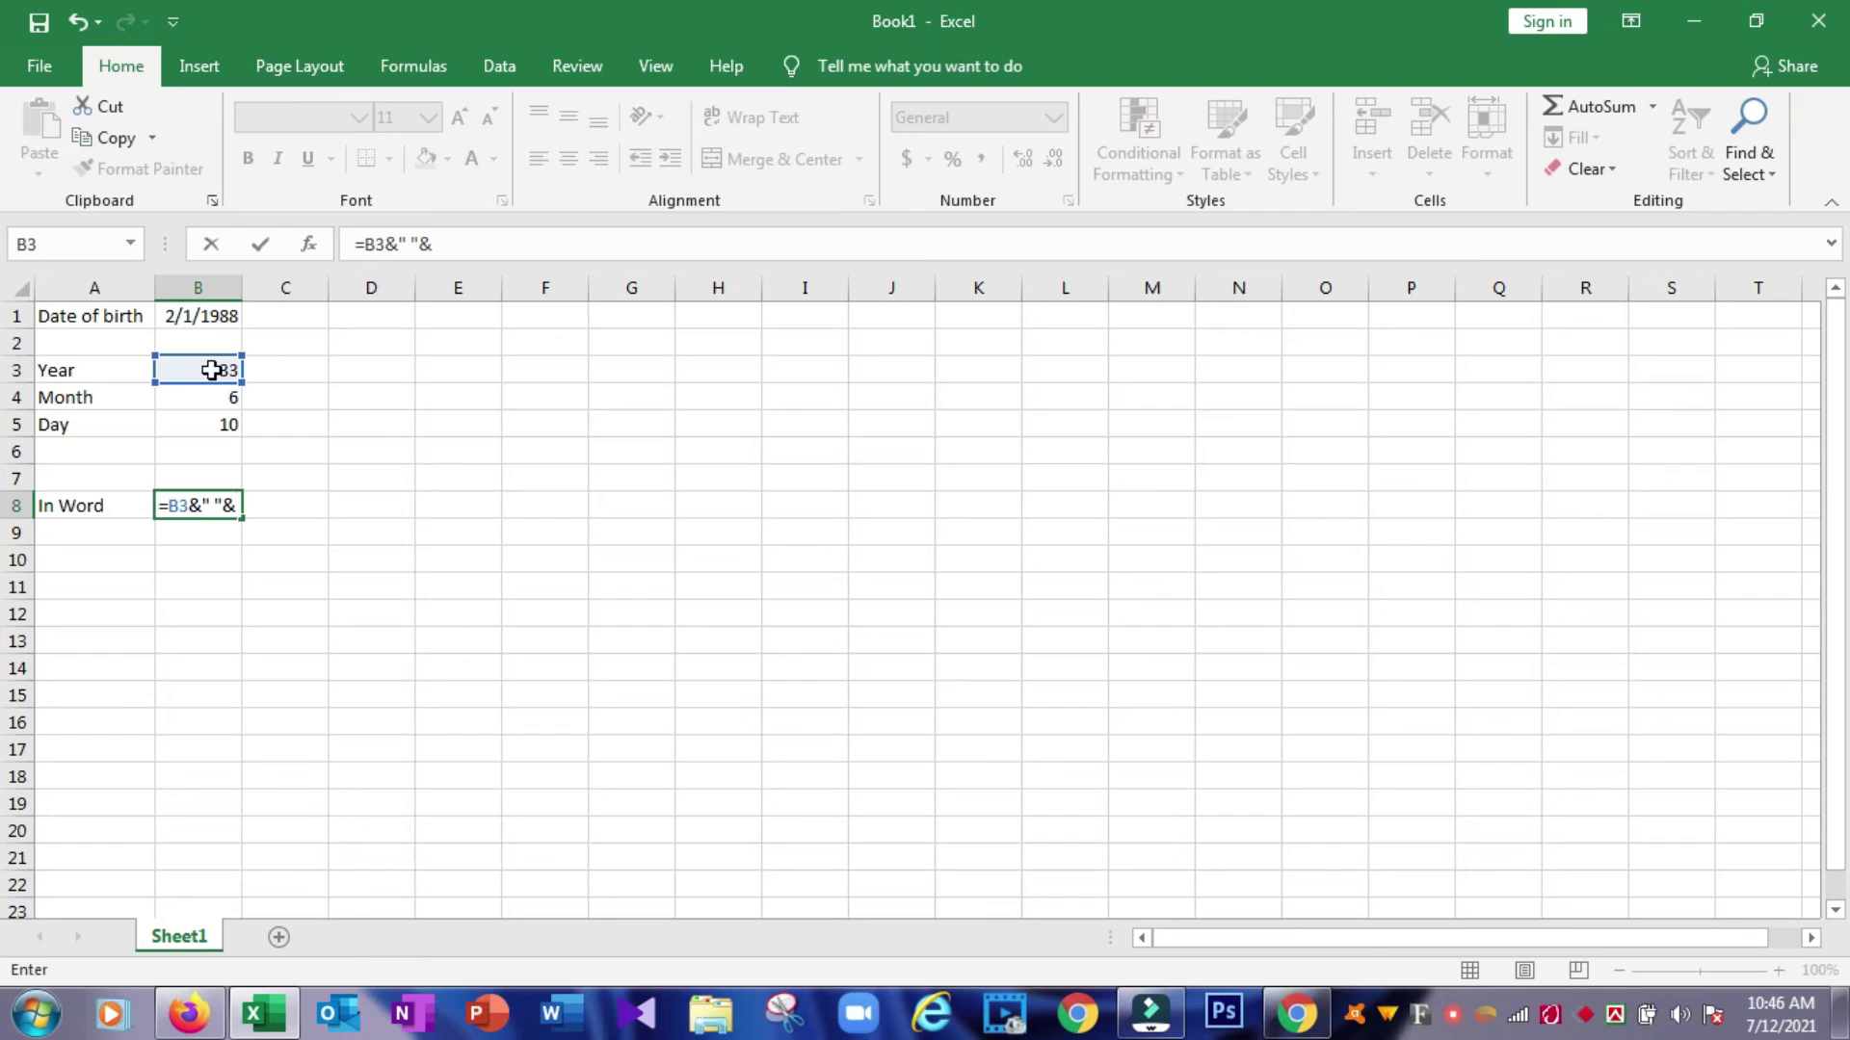
type("\"Years\"")
type("&")
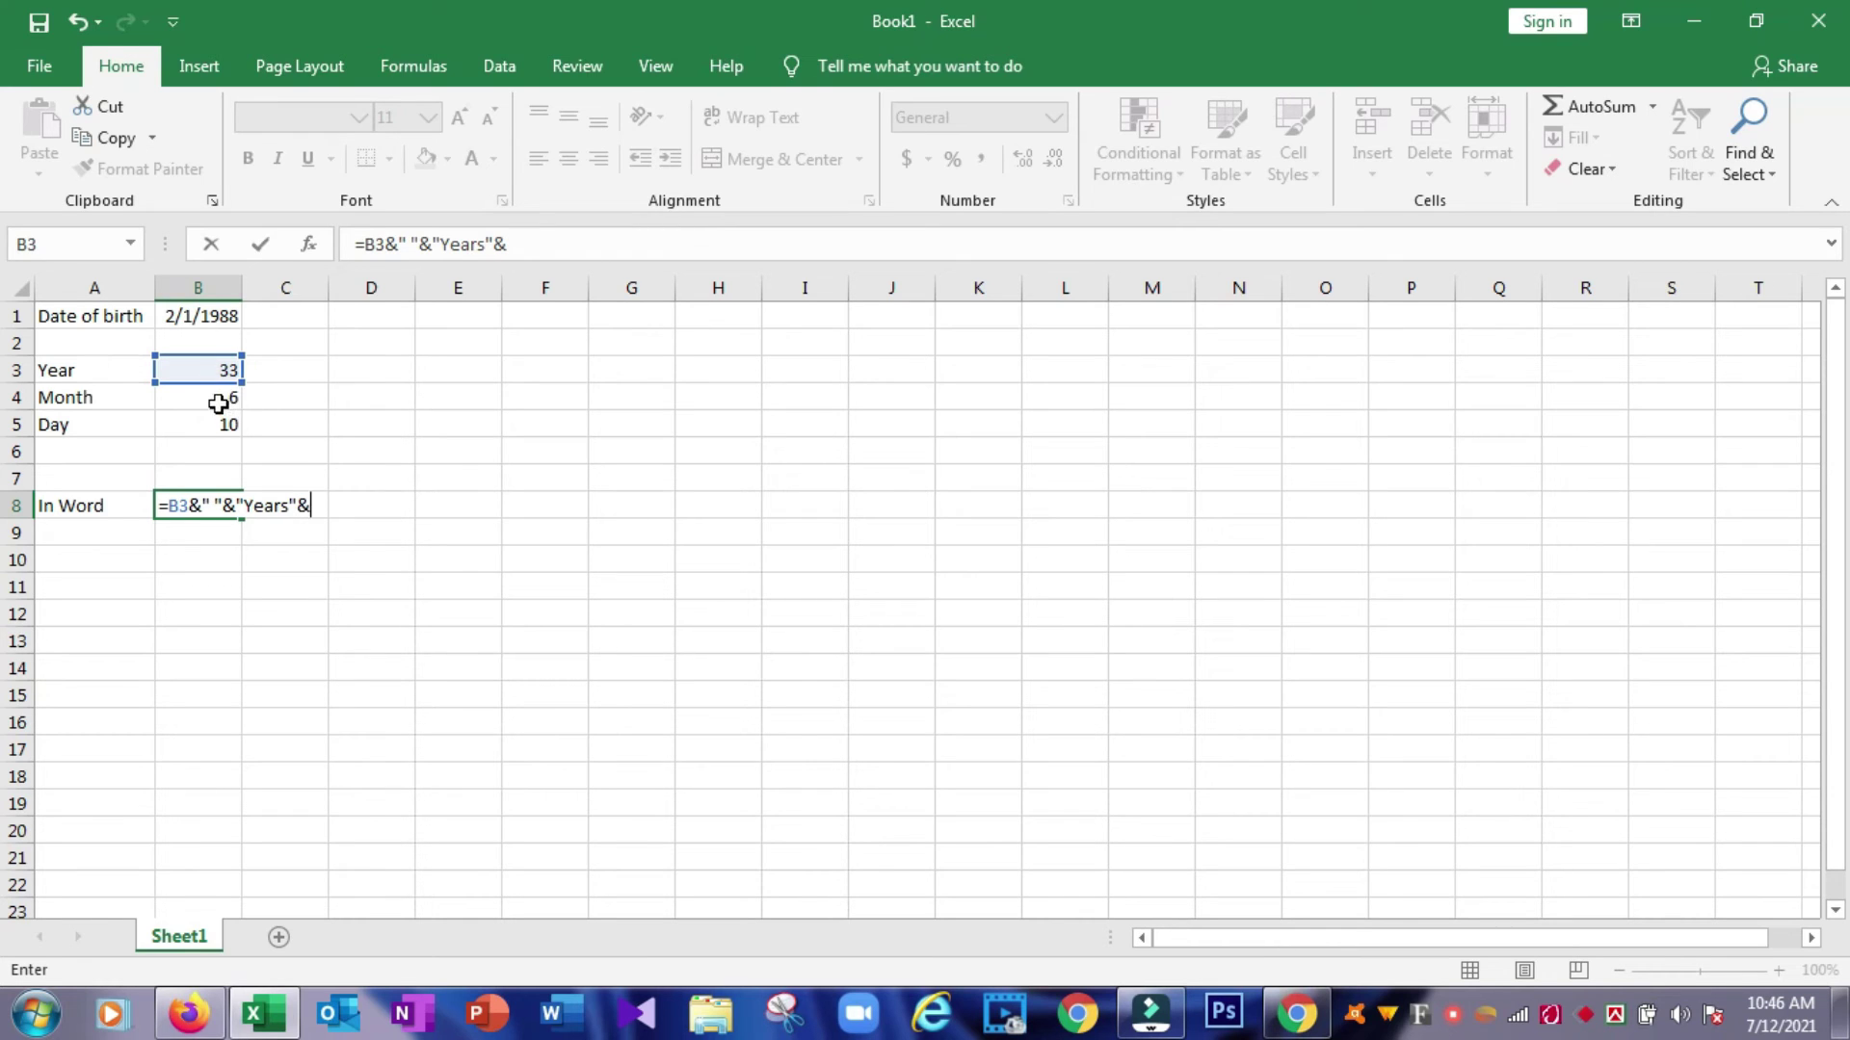
Extend the B8 formula with the month part, adding B4&" "&"Months"&.
left_click(219, 399)
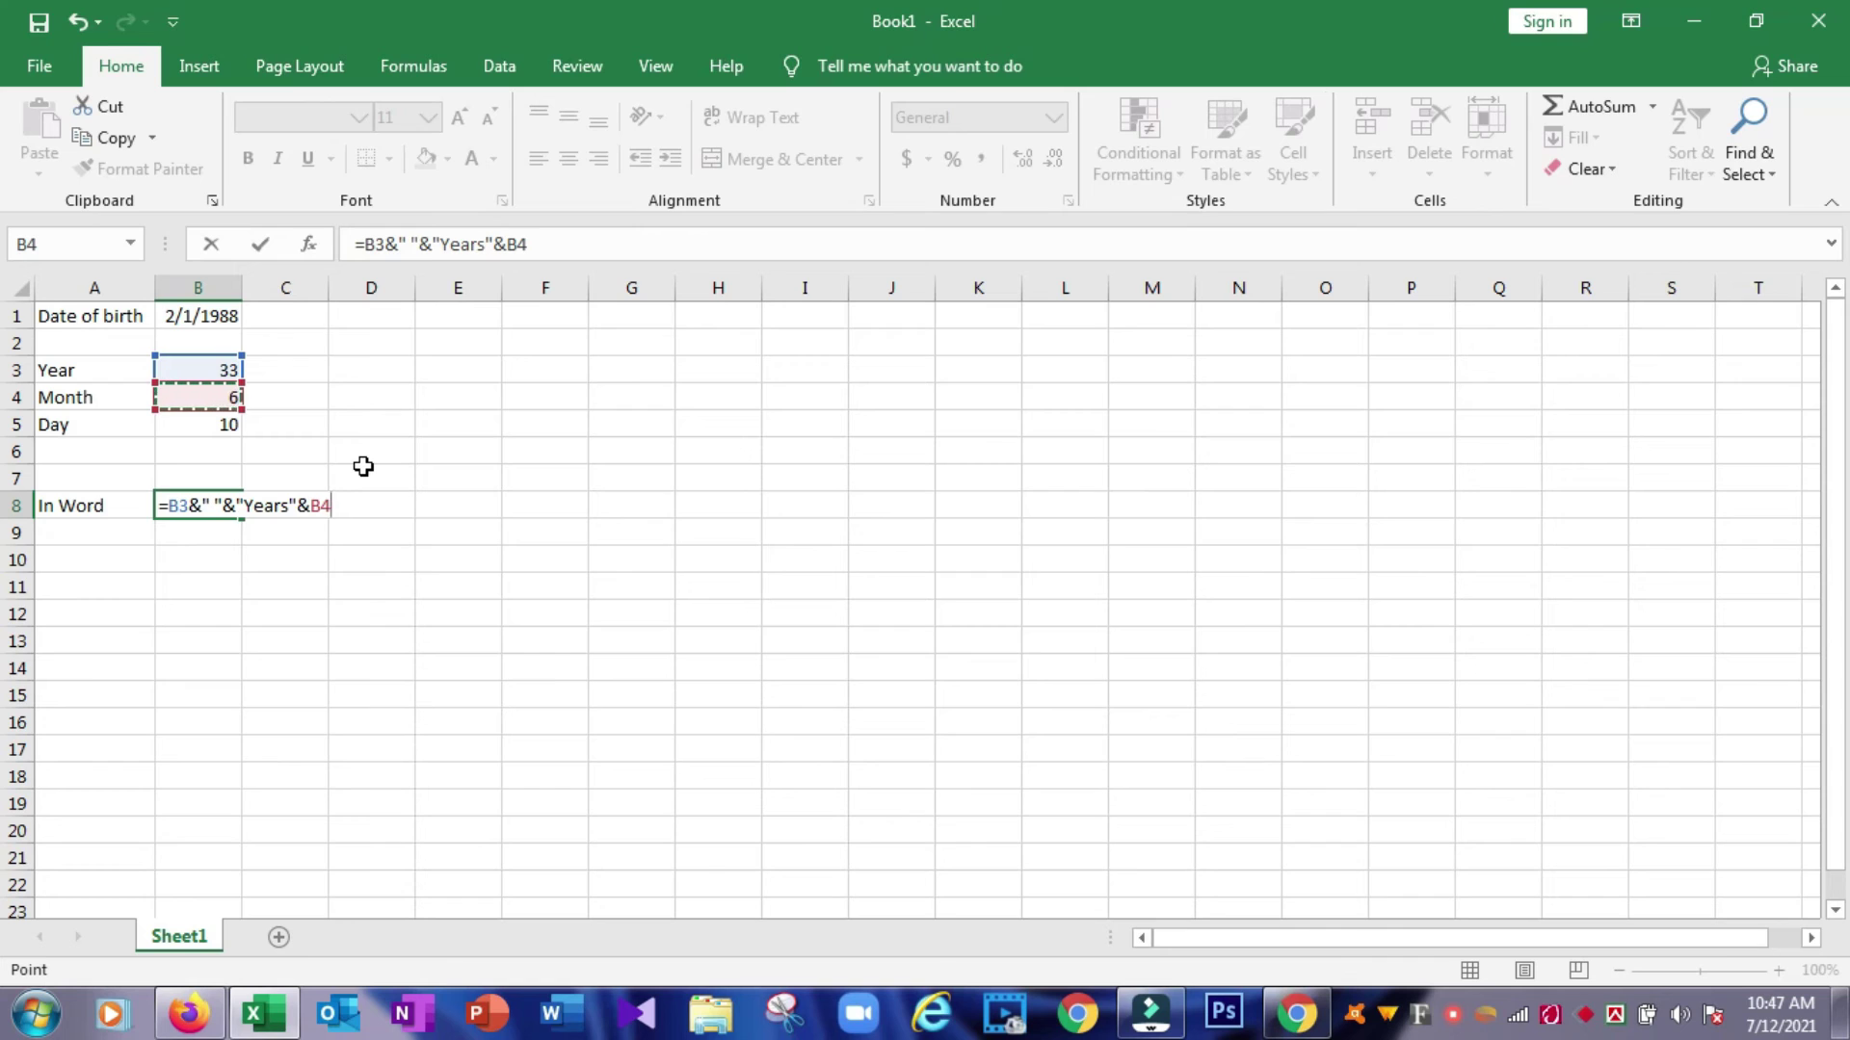
type("&")
type("\" \"&\"")
type("Mon")
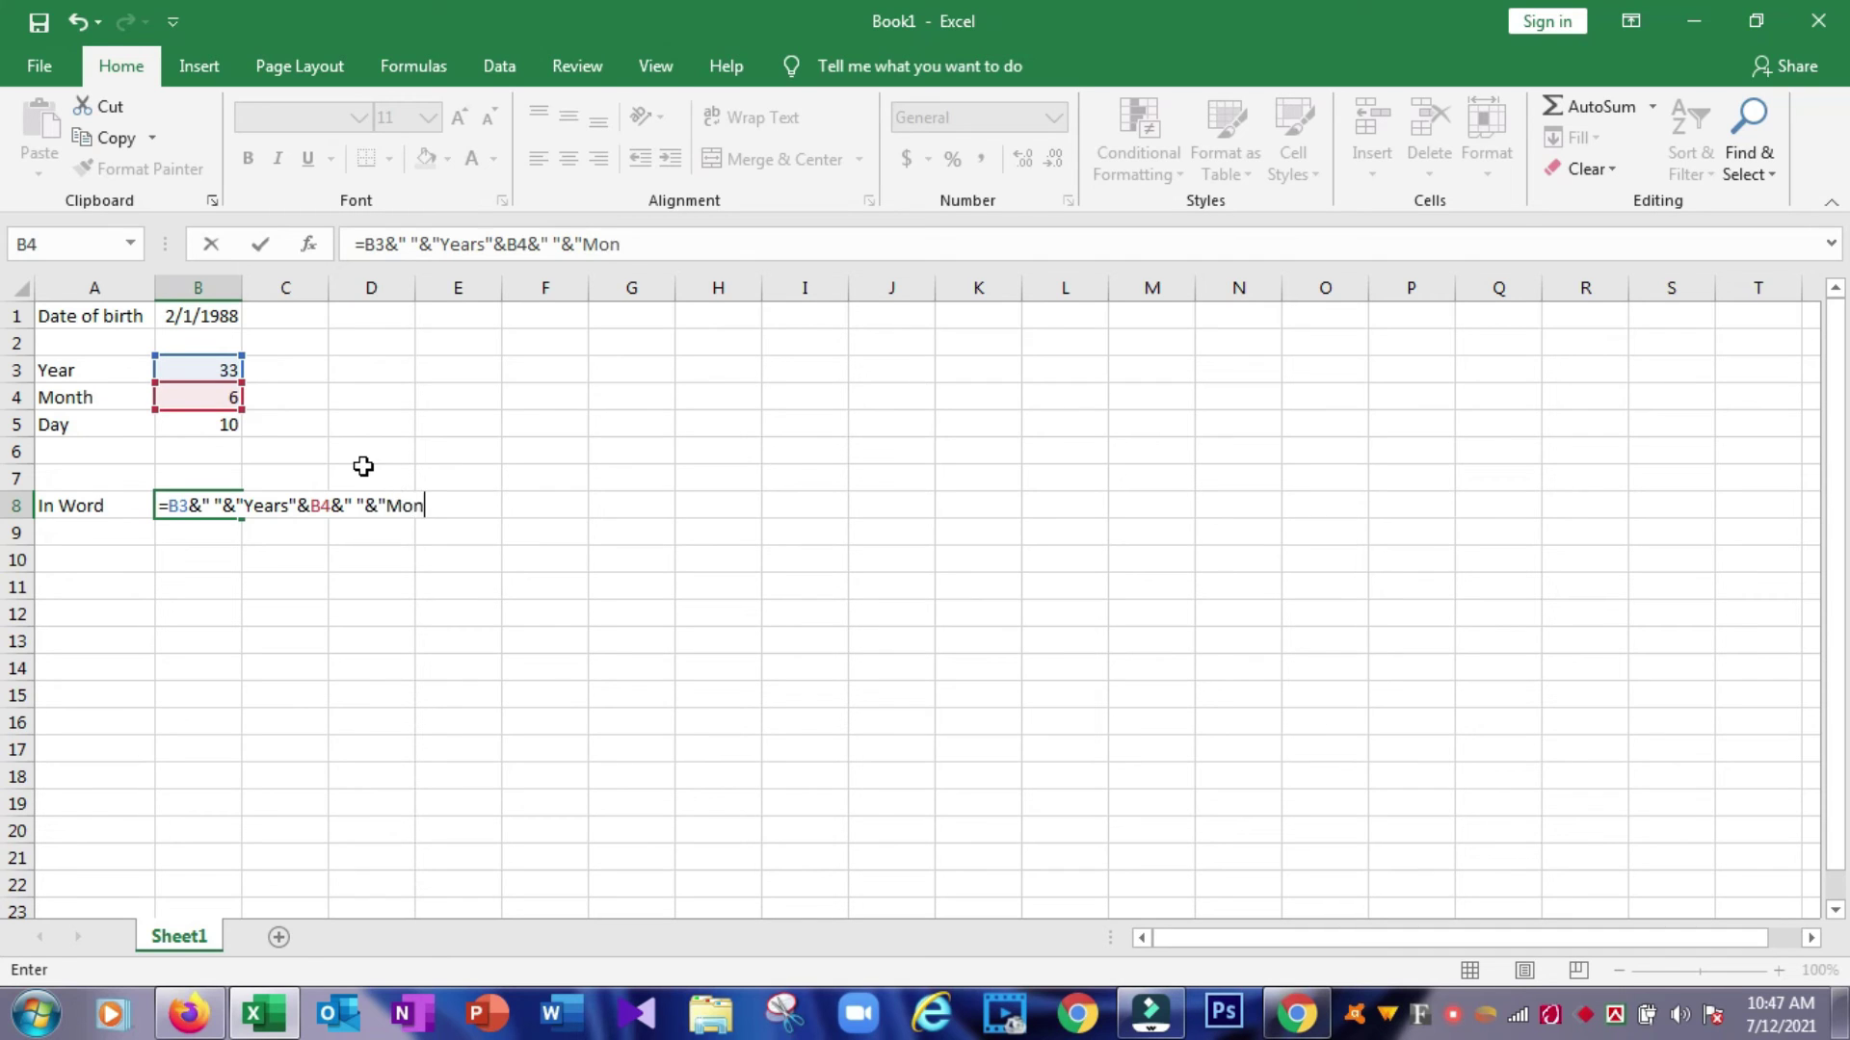
type("ths")
type("\"&")
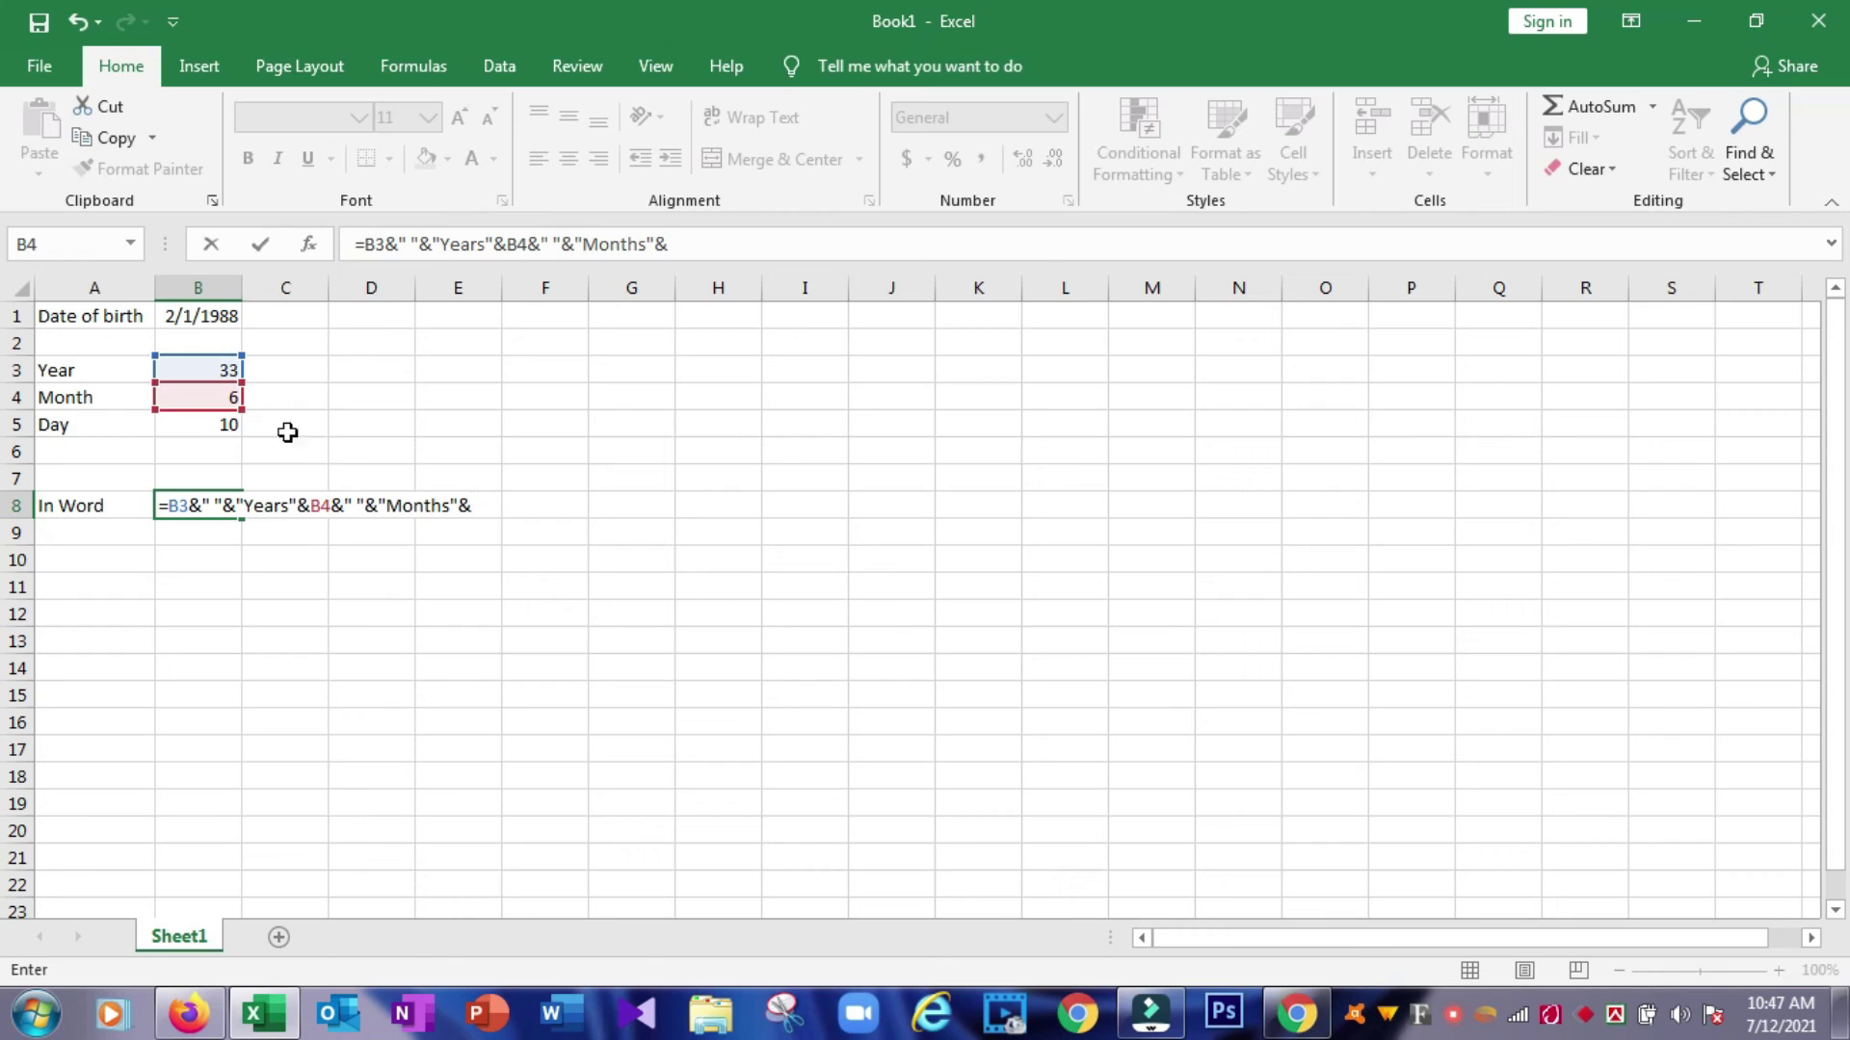
Complete the B8 formula with the day part, B5&" "&"Days", and enter it.
left_click(213, 426)
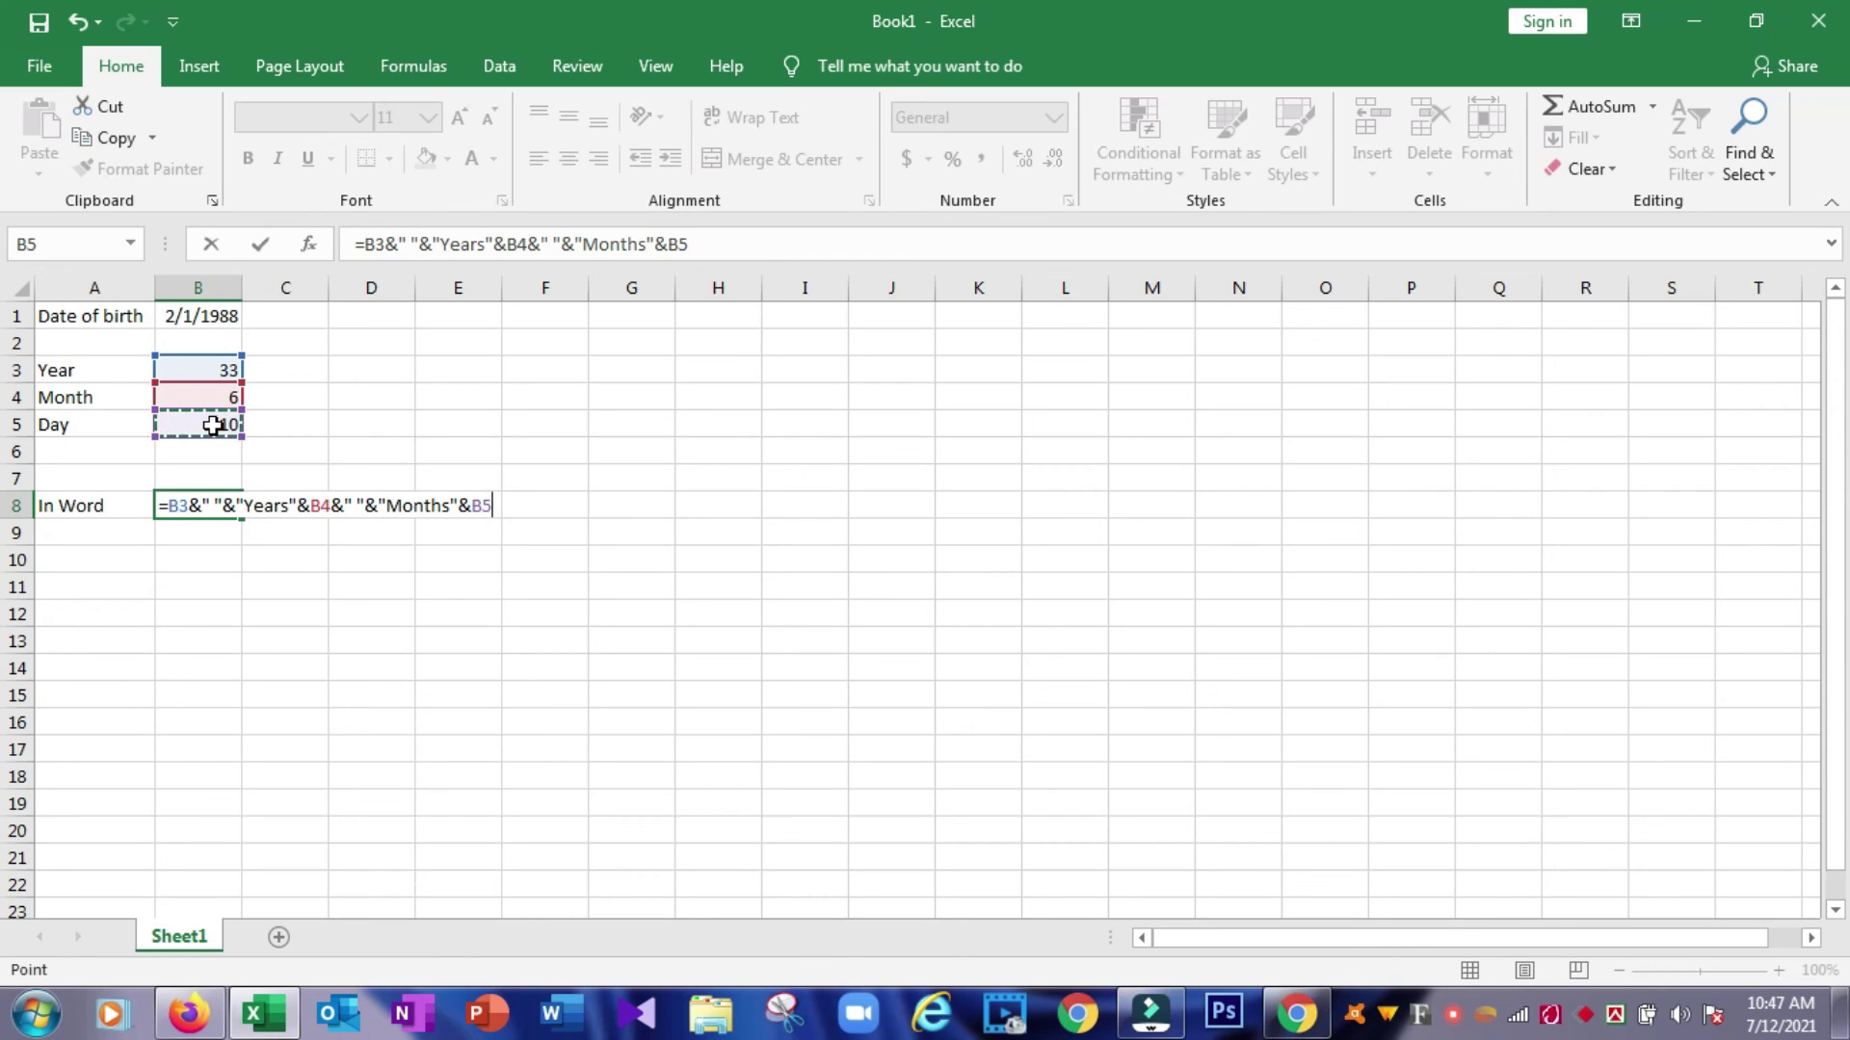
type("&\" \"")
type("&")
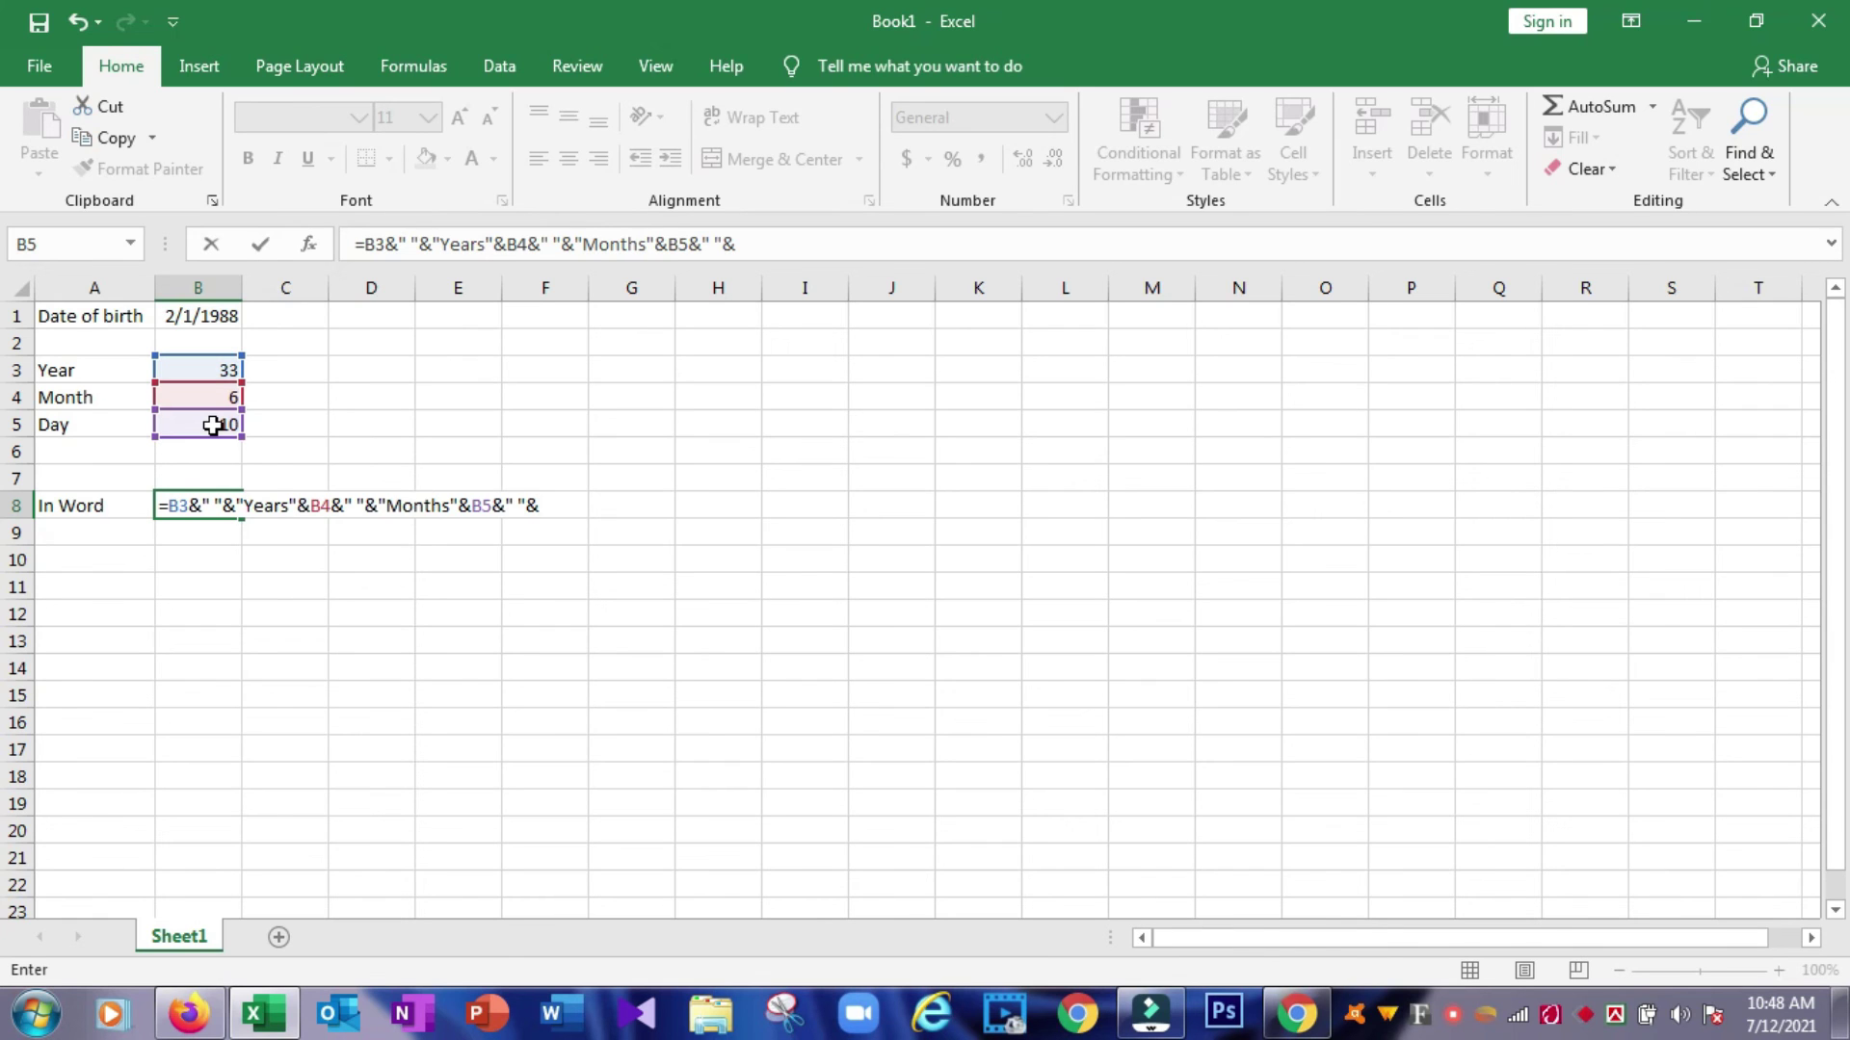
type("\"Days\"")
key("Return")
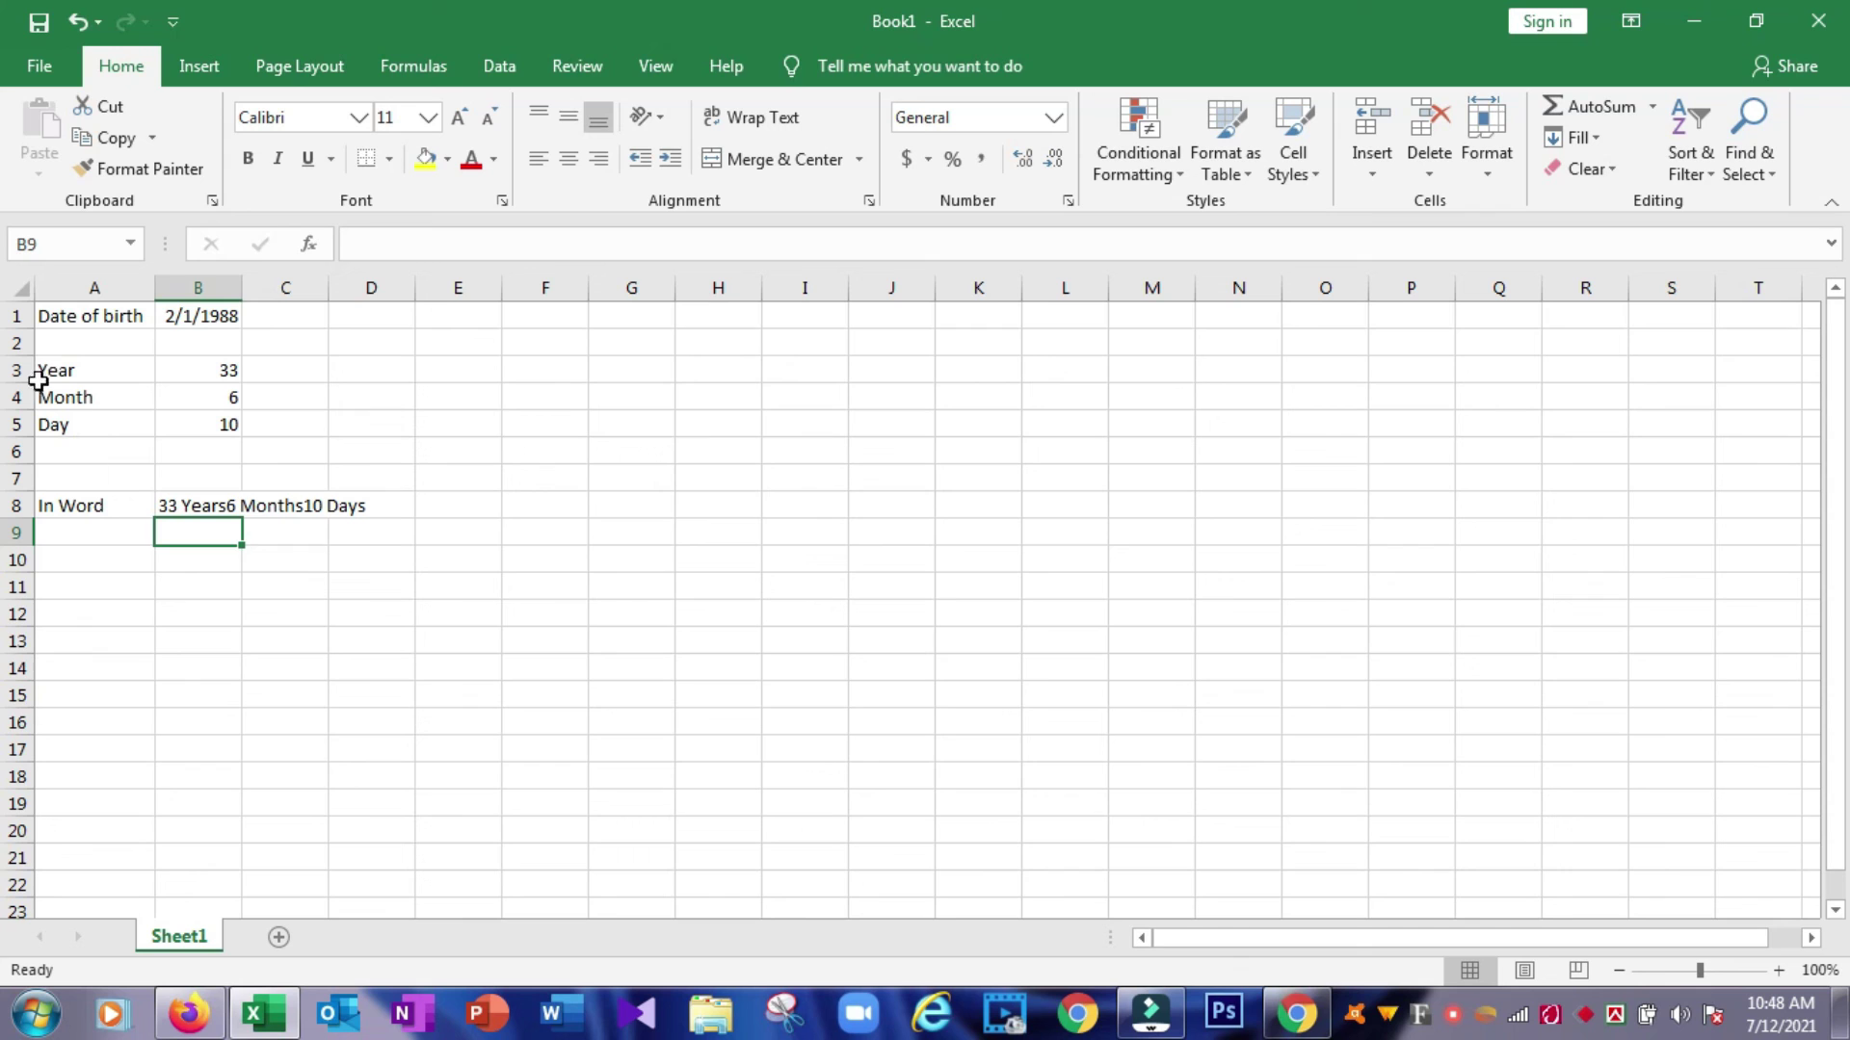
Fill the date of birth cells A1:B1 with yellow and the age cells A3:B5 with light green.
left_click_drag(50, 318, 190, 309)
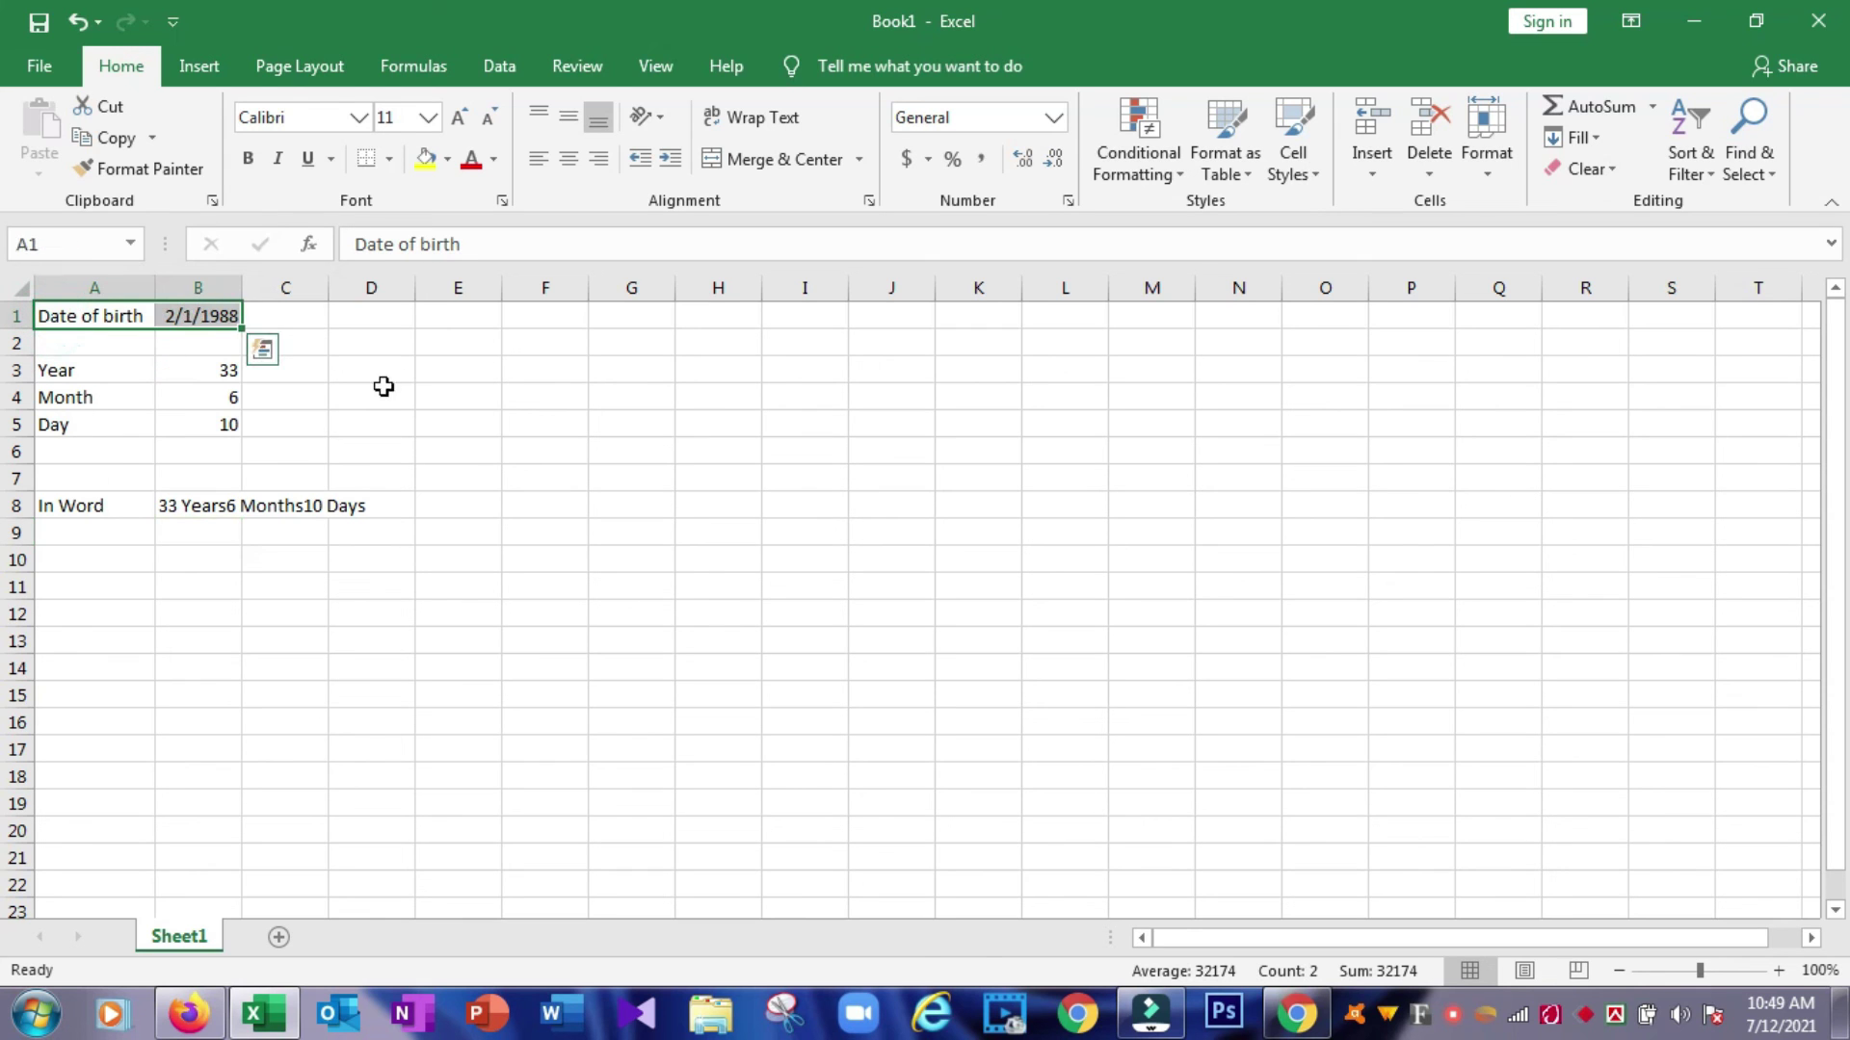
left_click(424, 158)
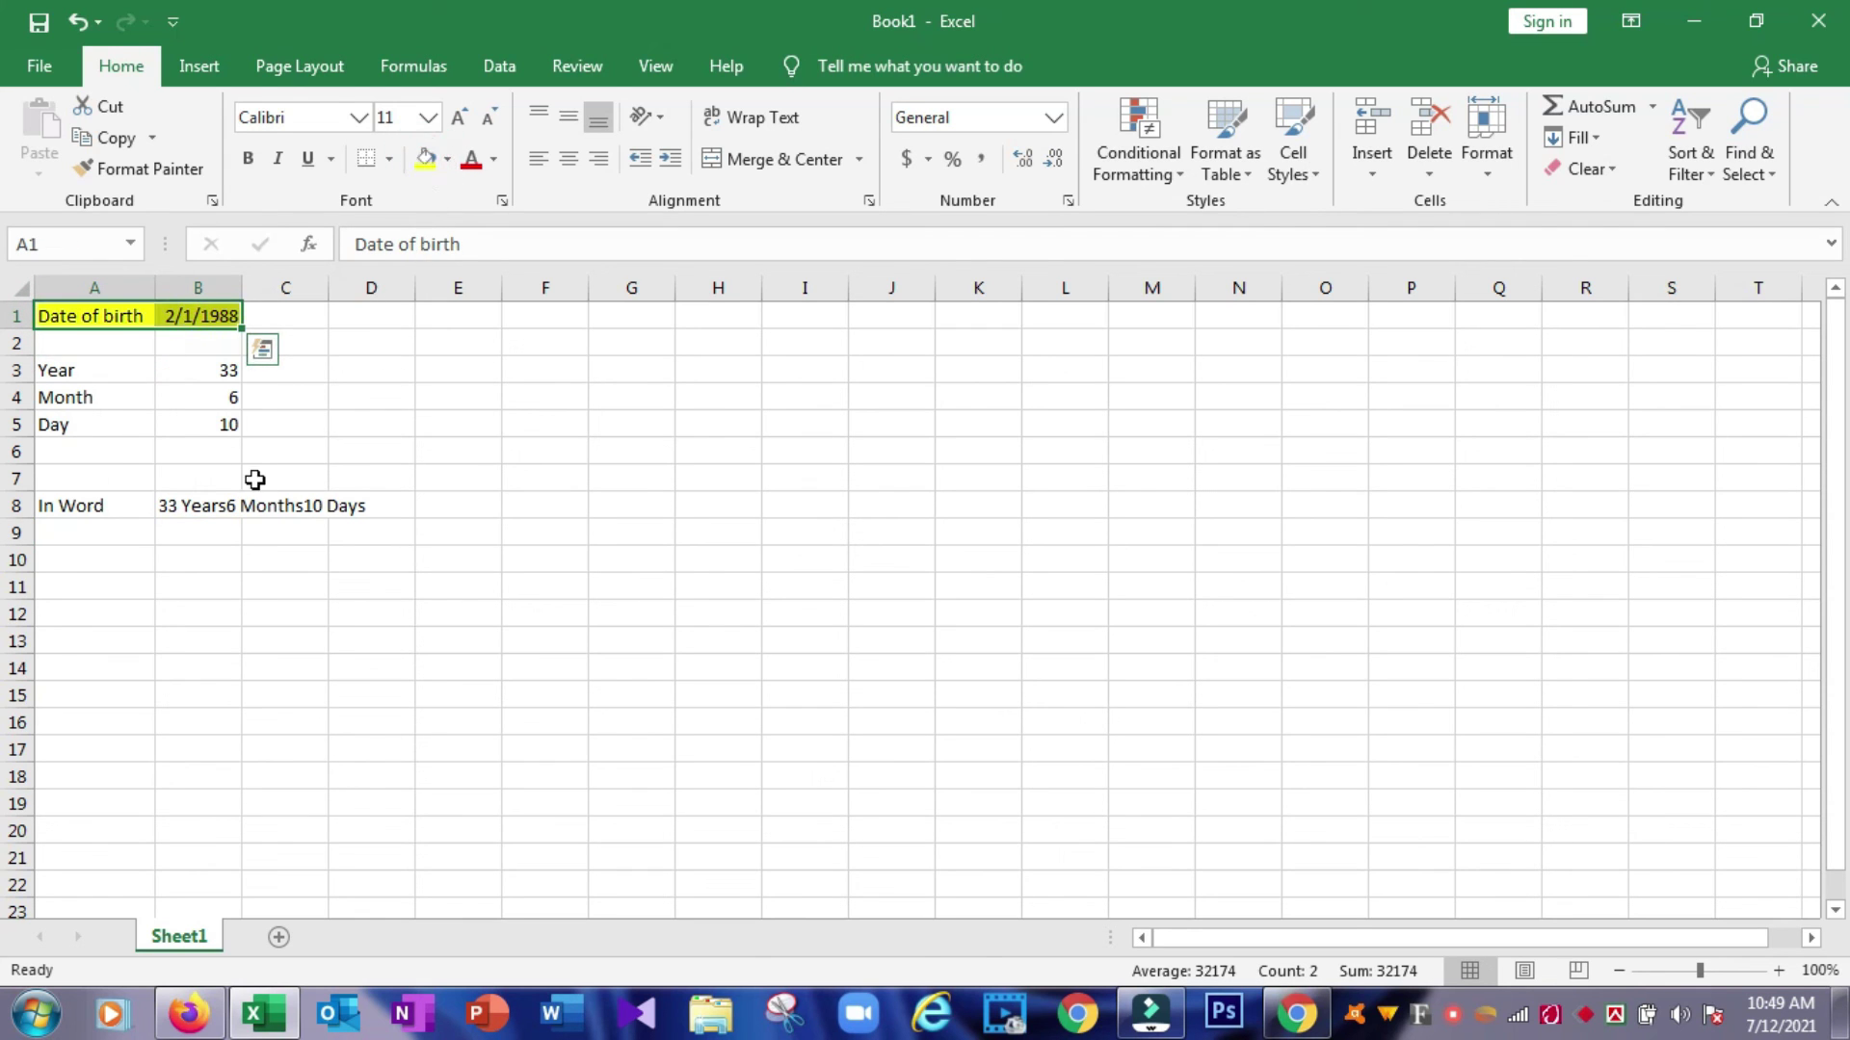
left_click_drag(70, 371, 222, 415)
left_click(447, 159)
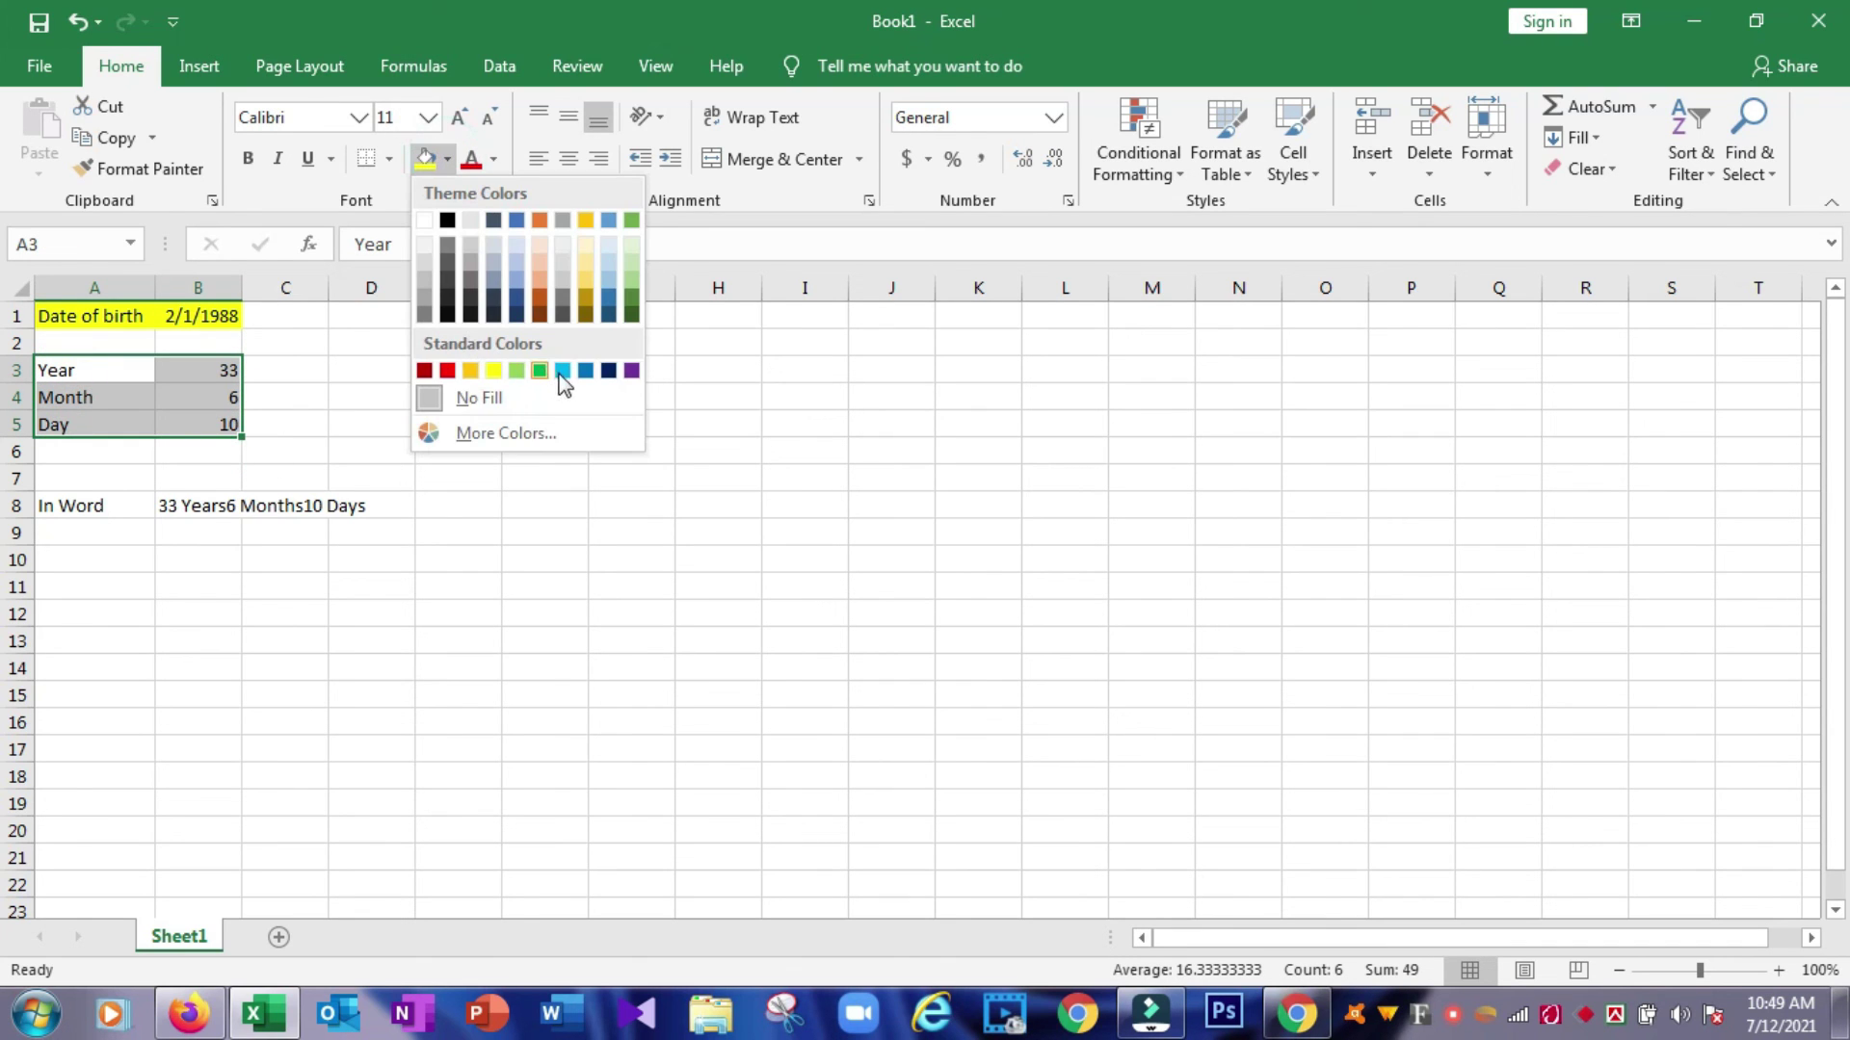
left_click(514, 372)
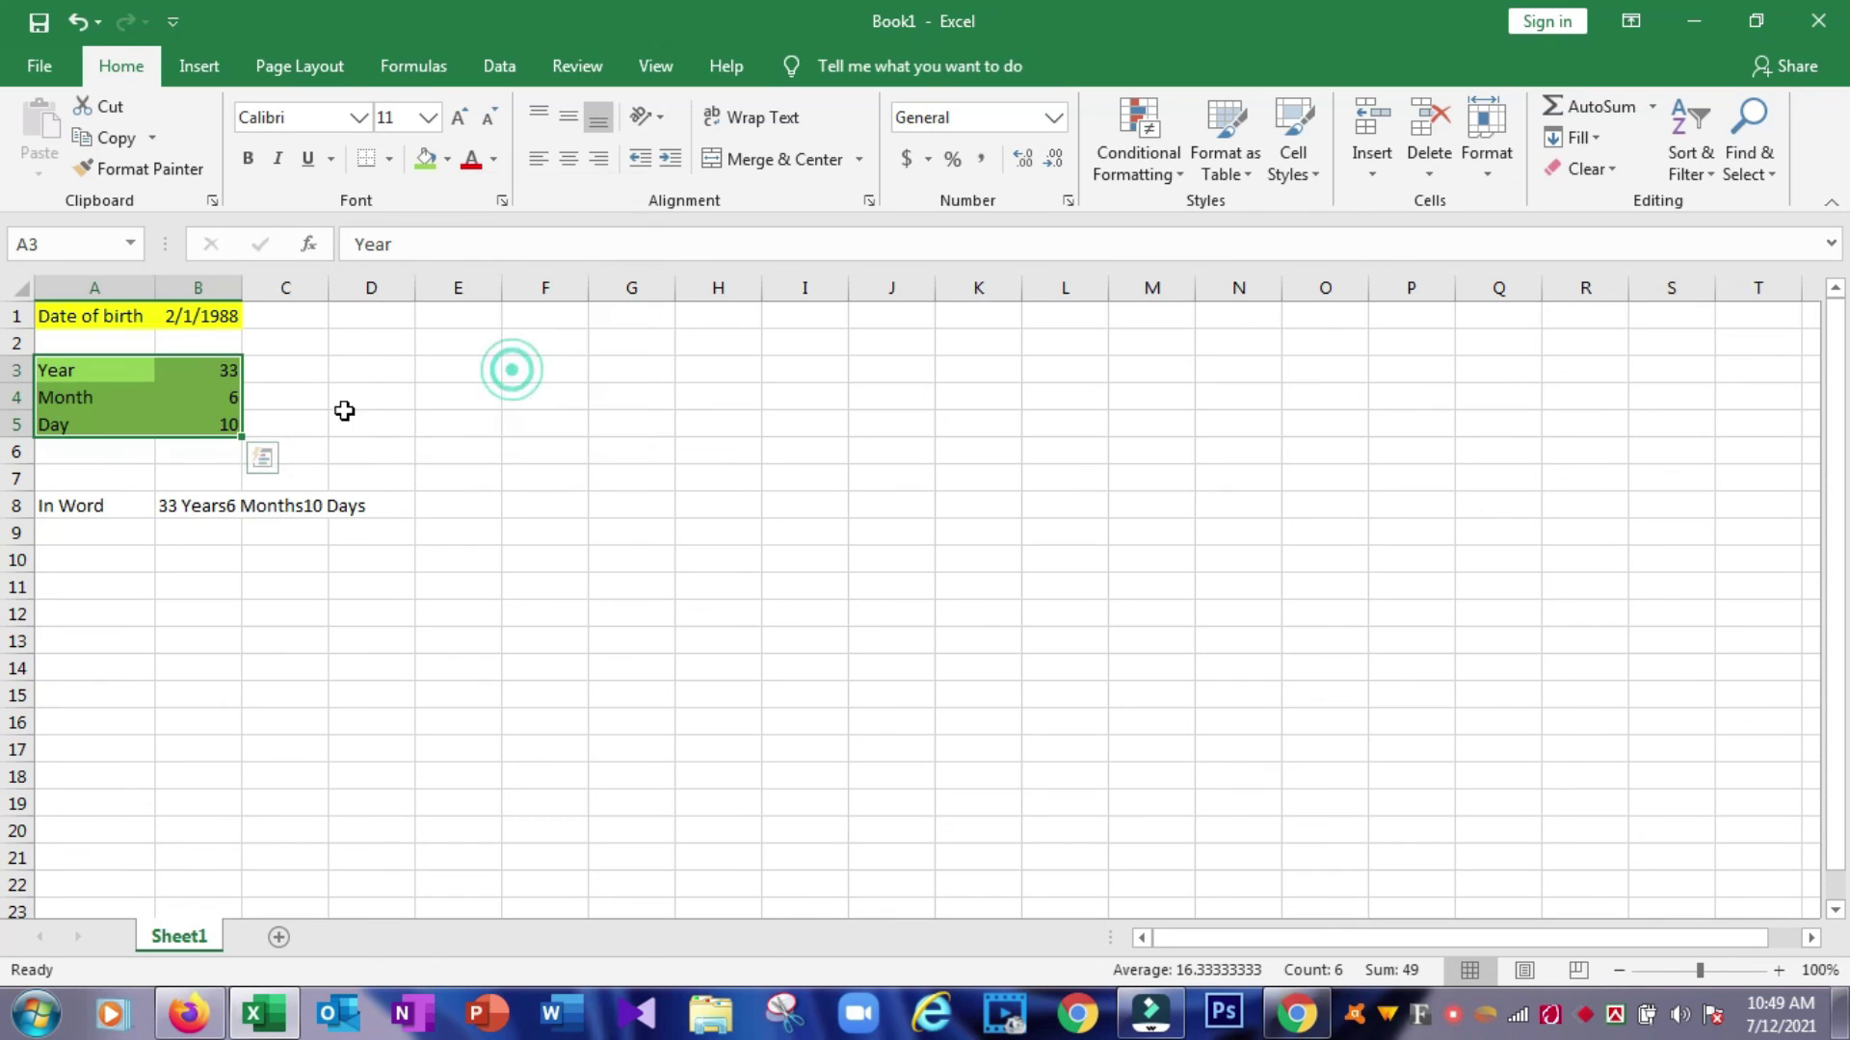
Fill the In Word cells A8:D8 with the standard blue and set their font color to red.
left_click_drag(87, 509, 352, 498)
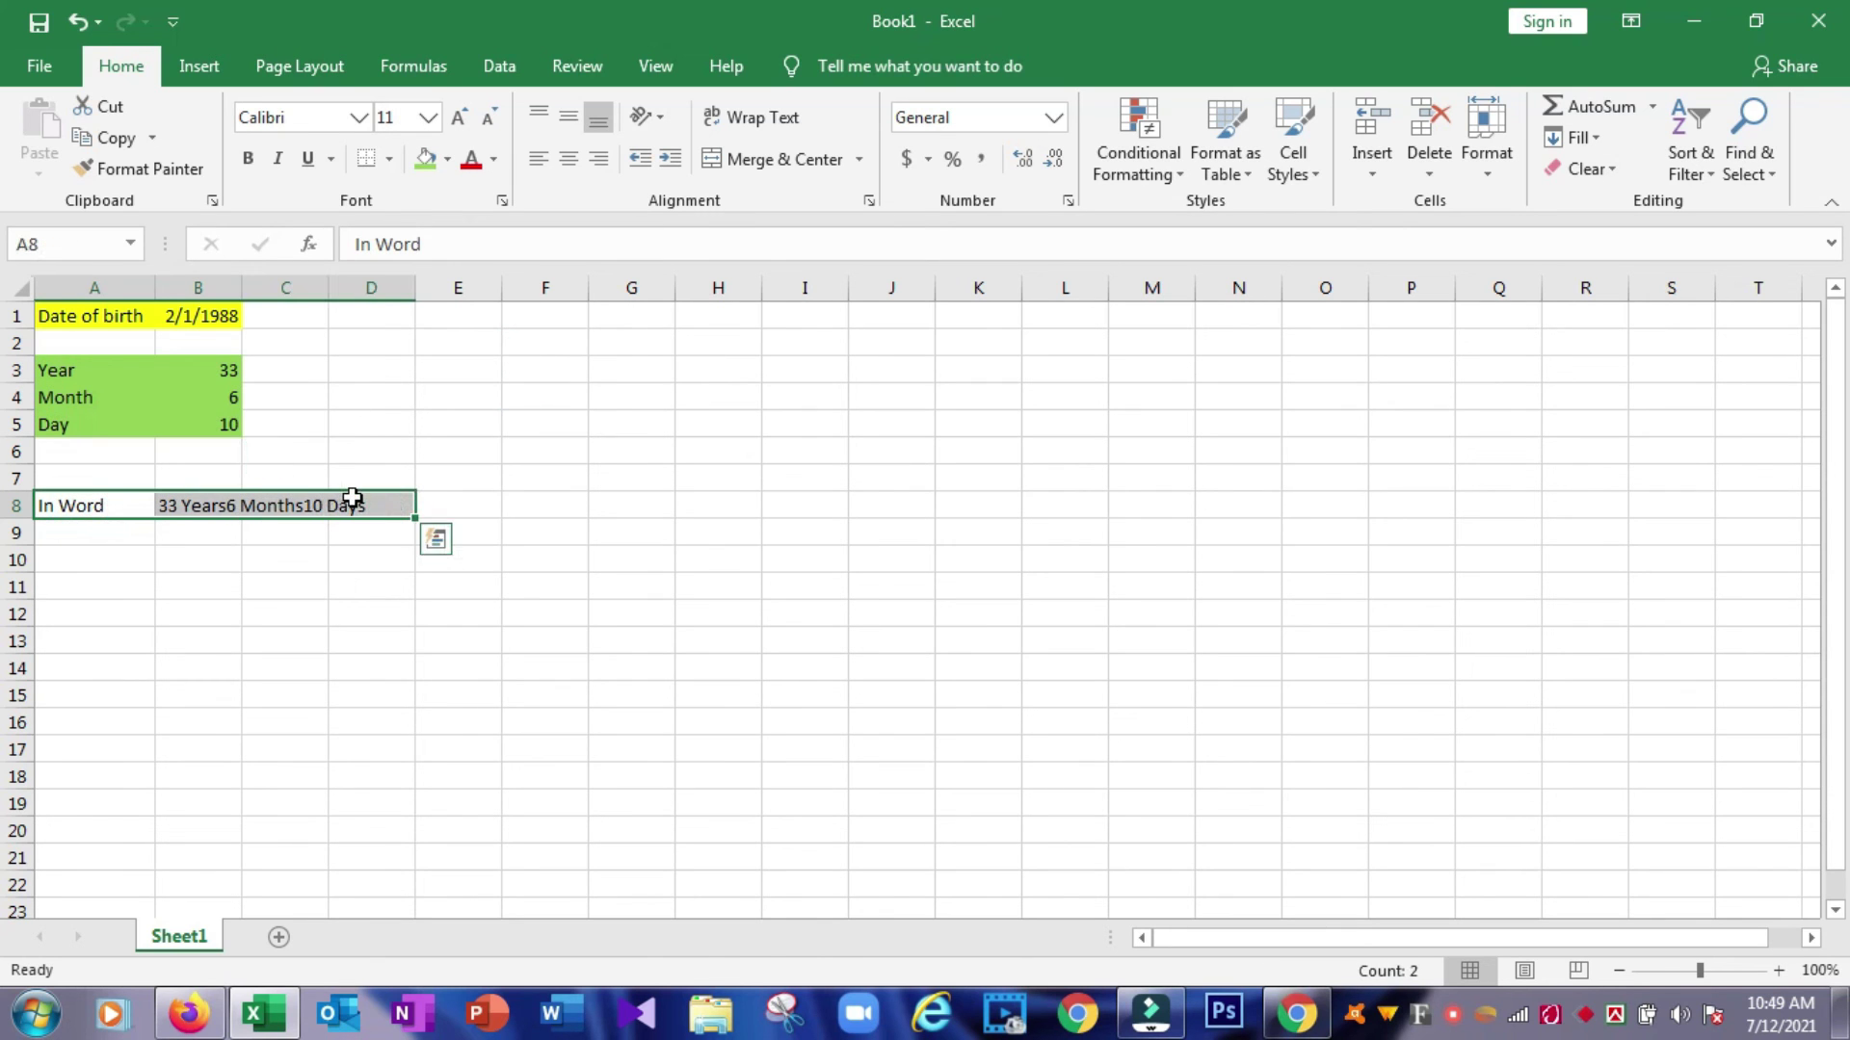
left_click(447, 158)
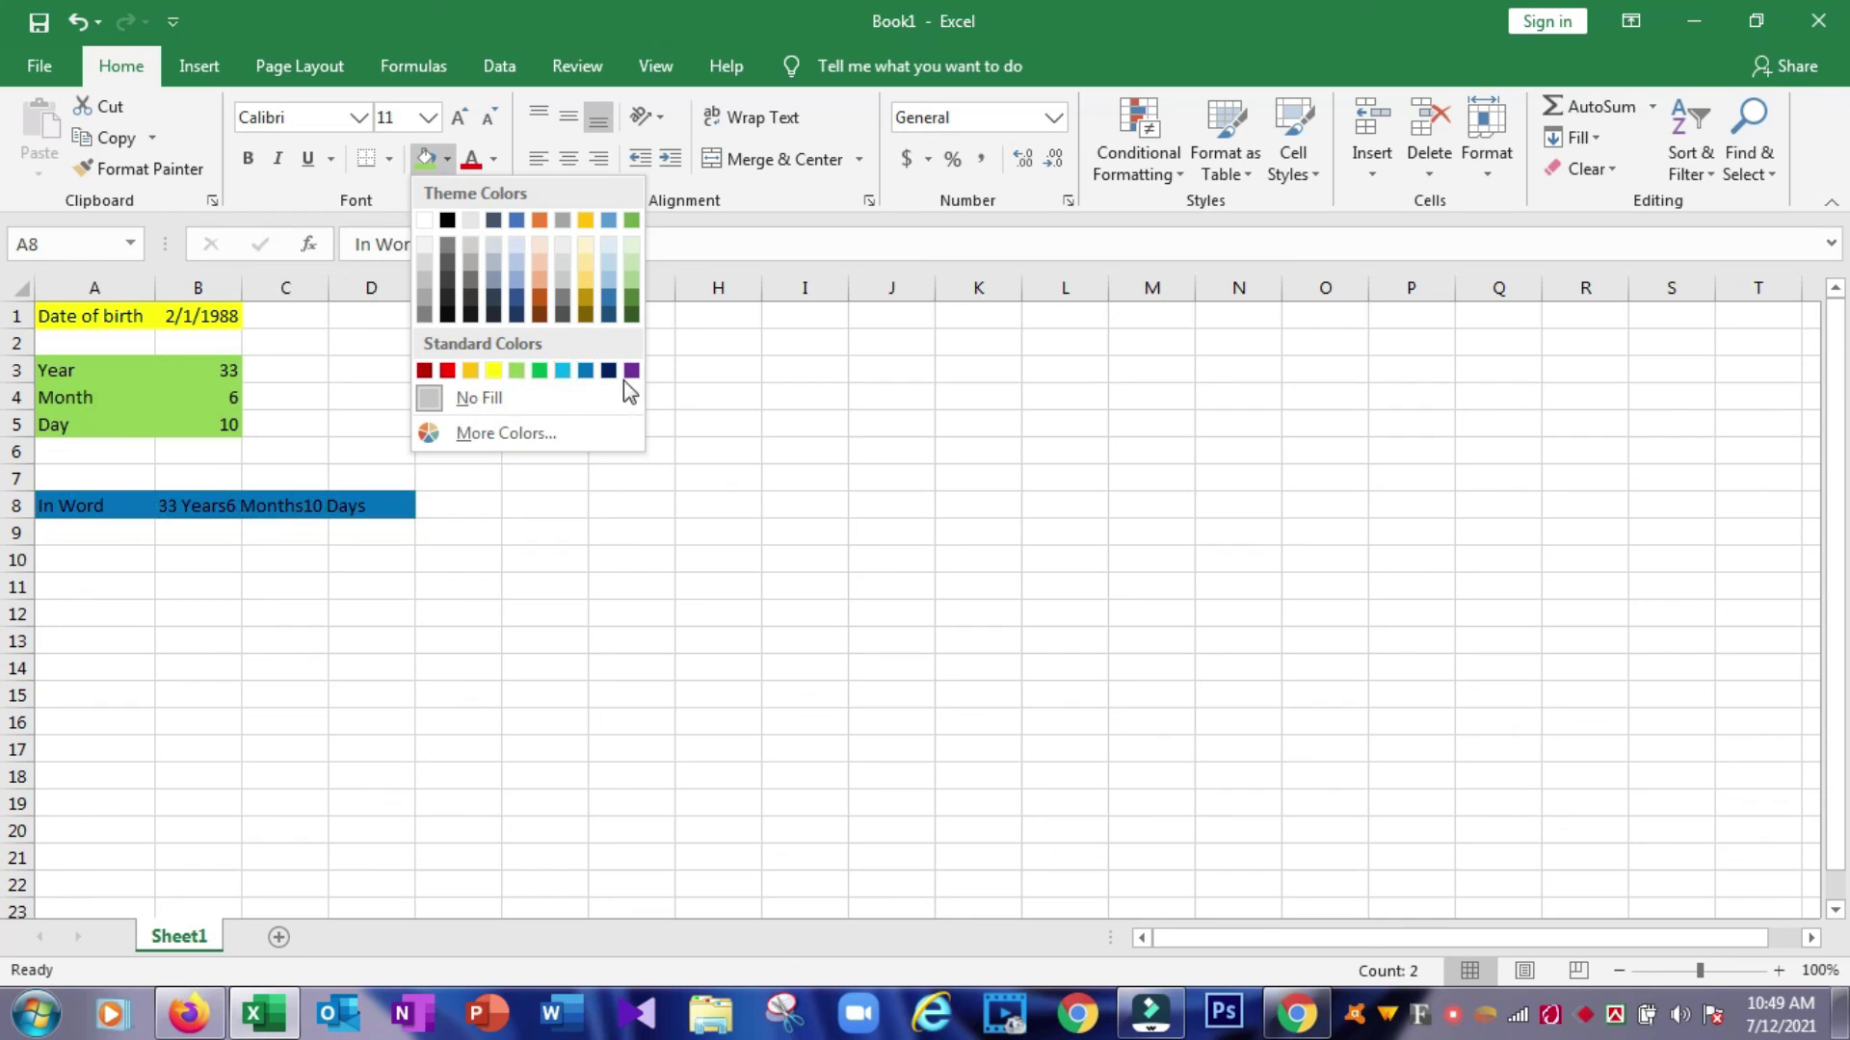
left_click(586, 371)
left_click(363, 416)
left_click_drag(61, 508, 349, 508)
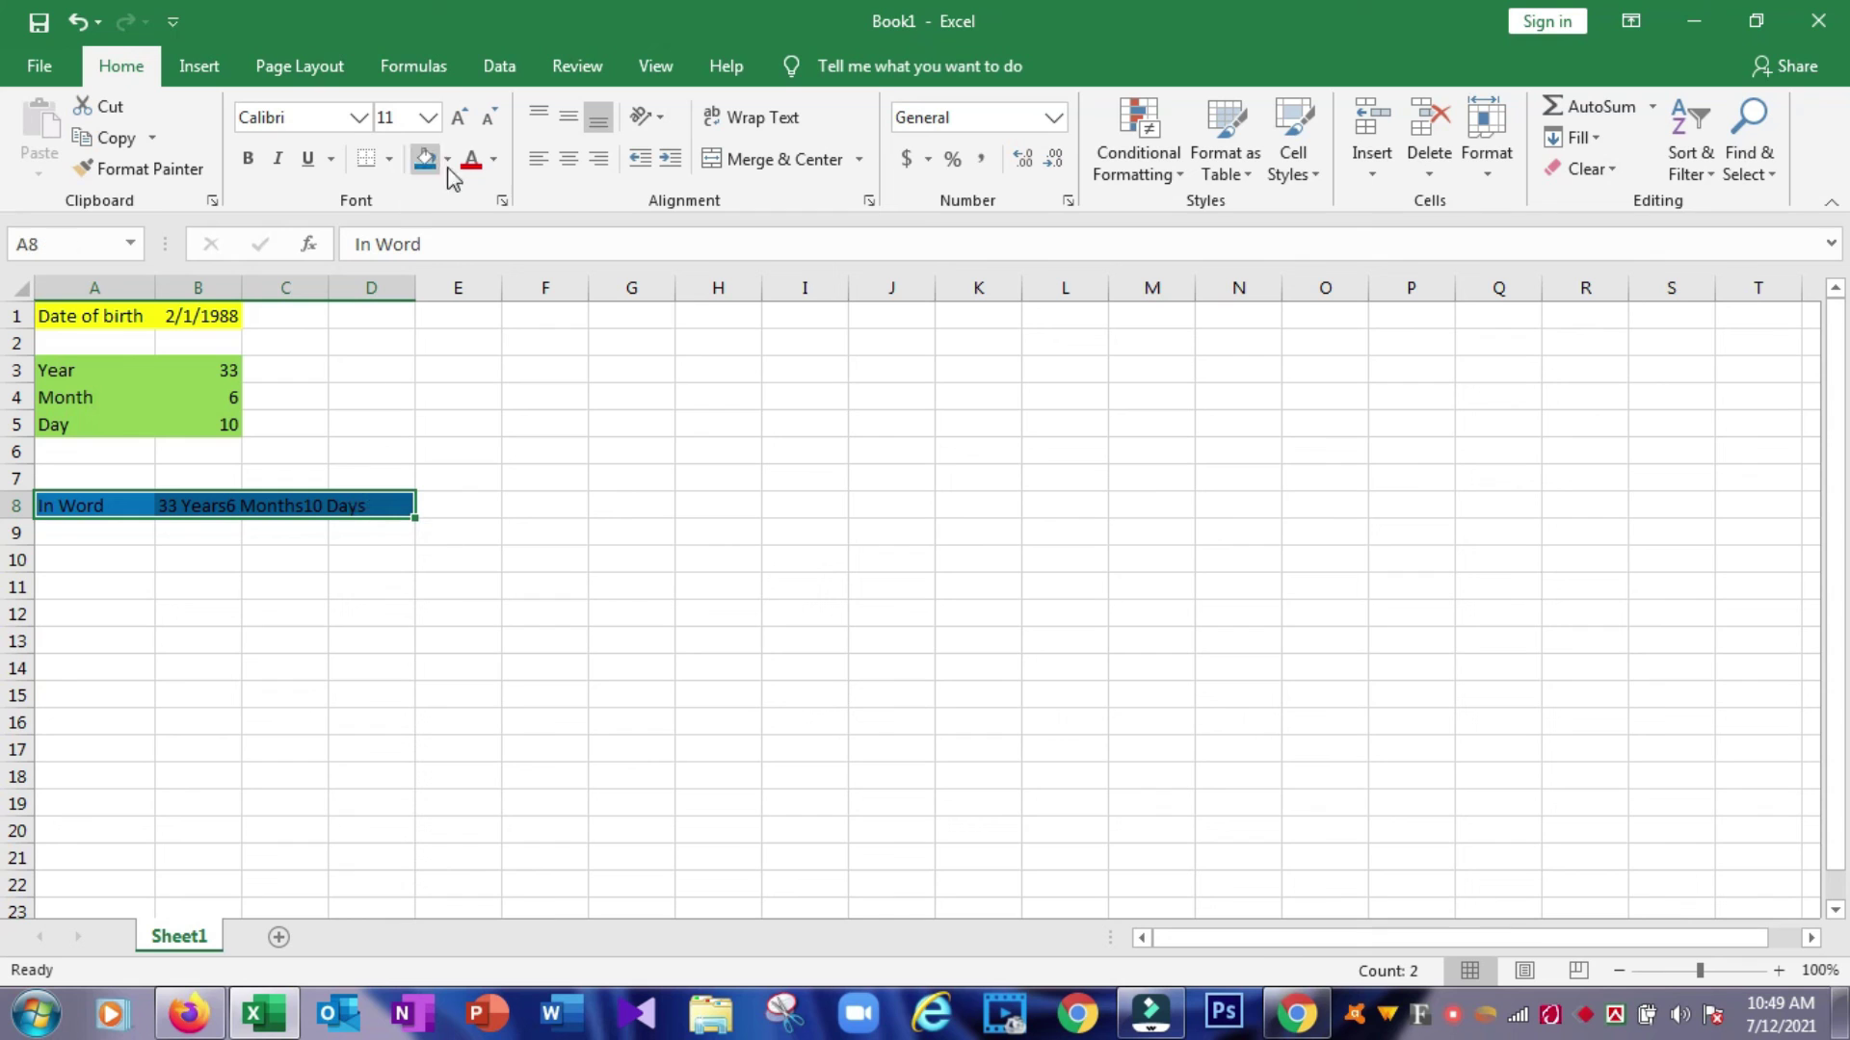
left_click(494, 159)
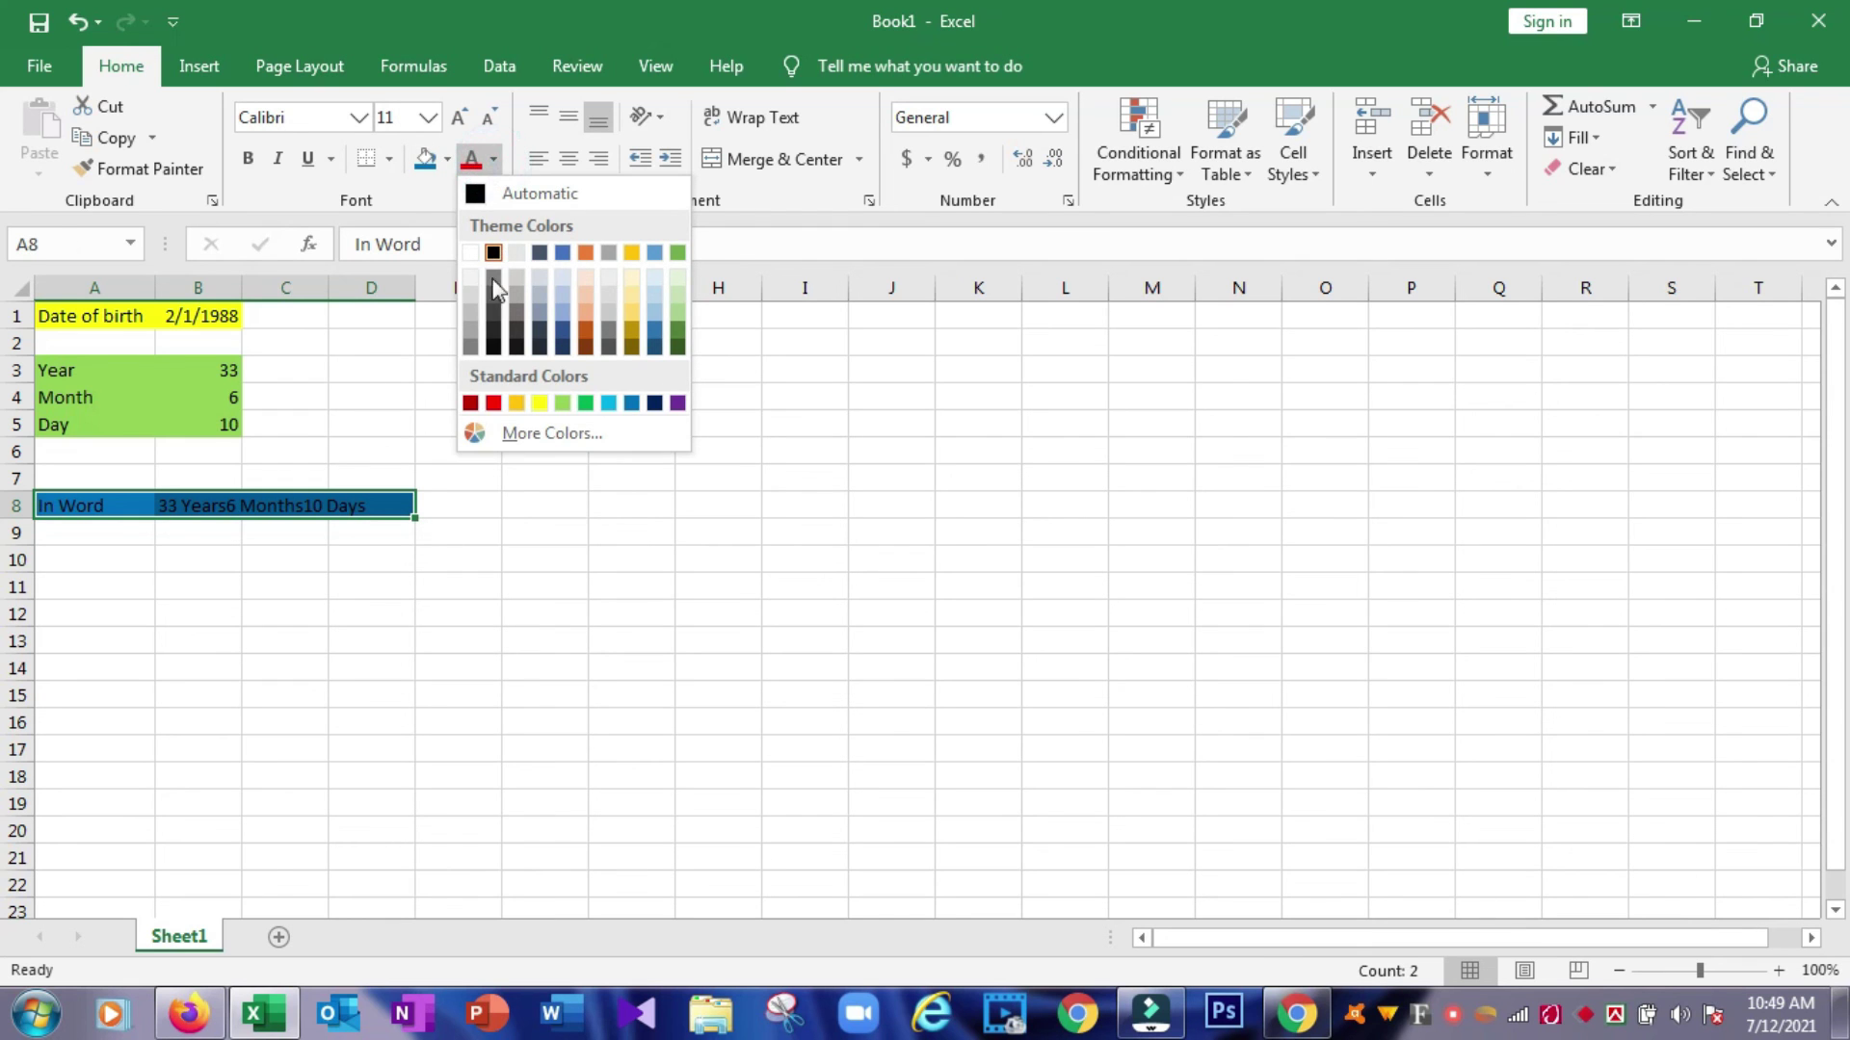
left_click(494, 402)
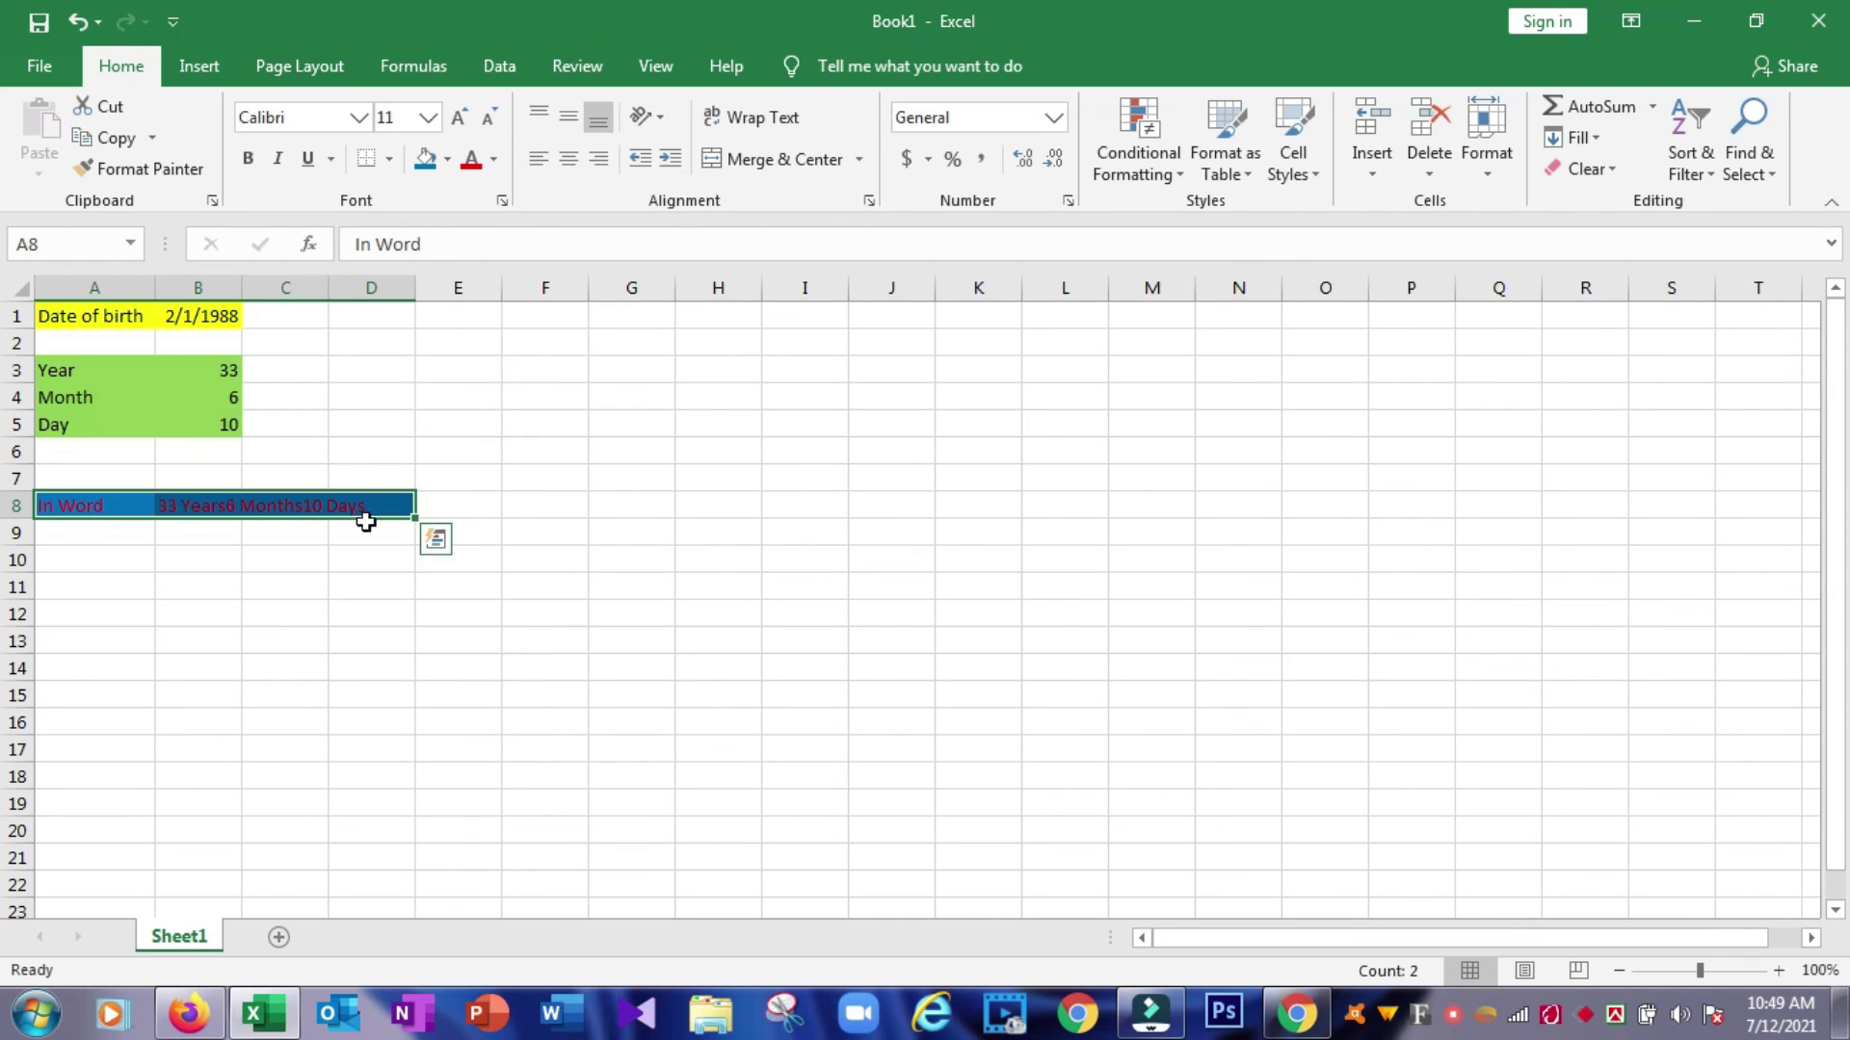
Apply all borders to the age cells A3:B5, the In Word cells A8:D8 and the date of birth cells A1:B1.
left_click_drag(69, 370, 231, 424)
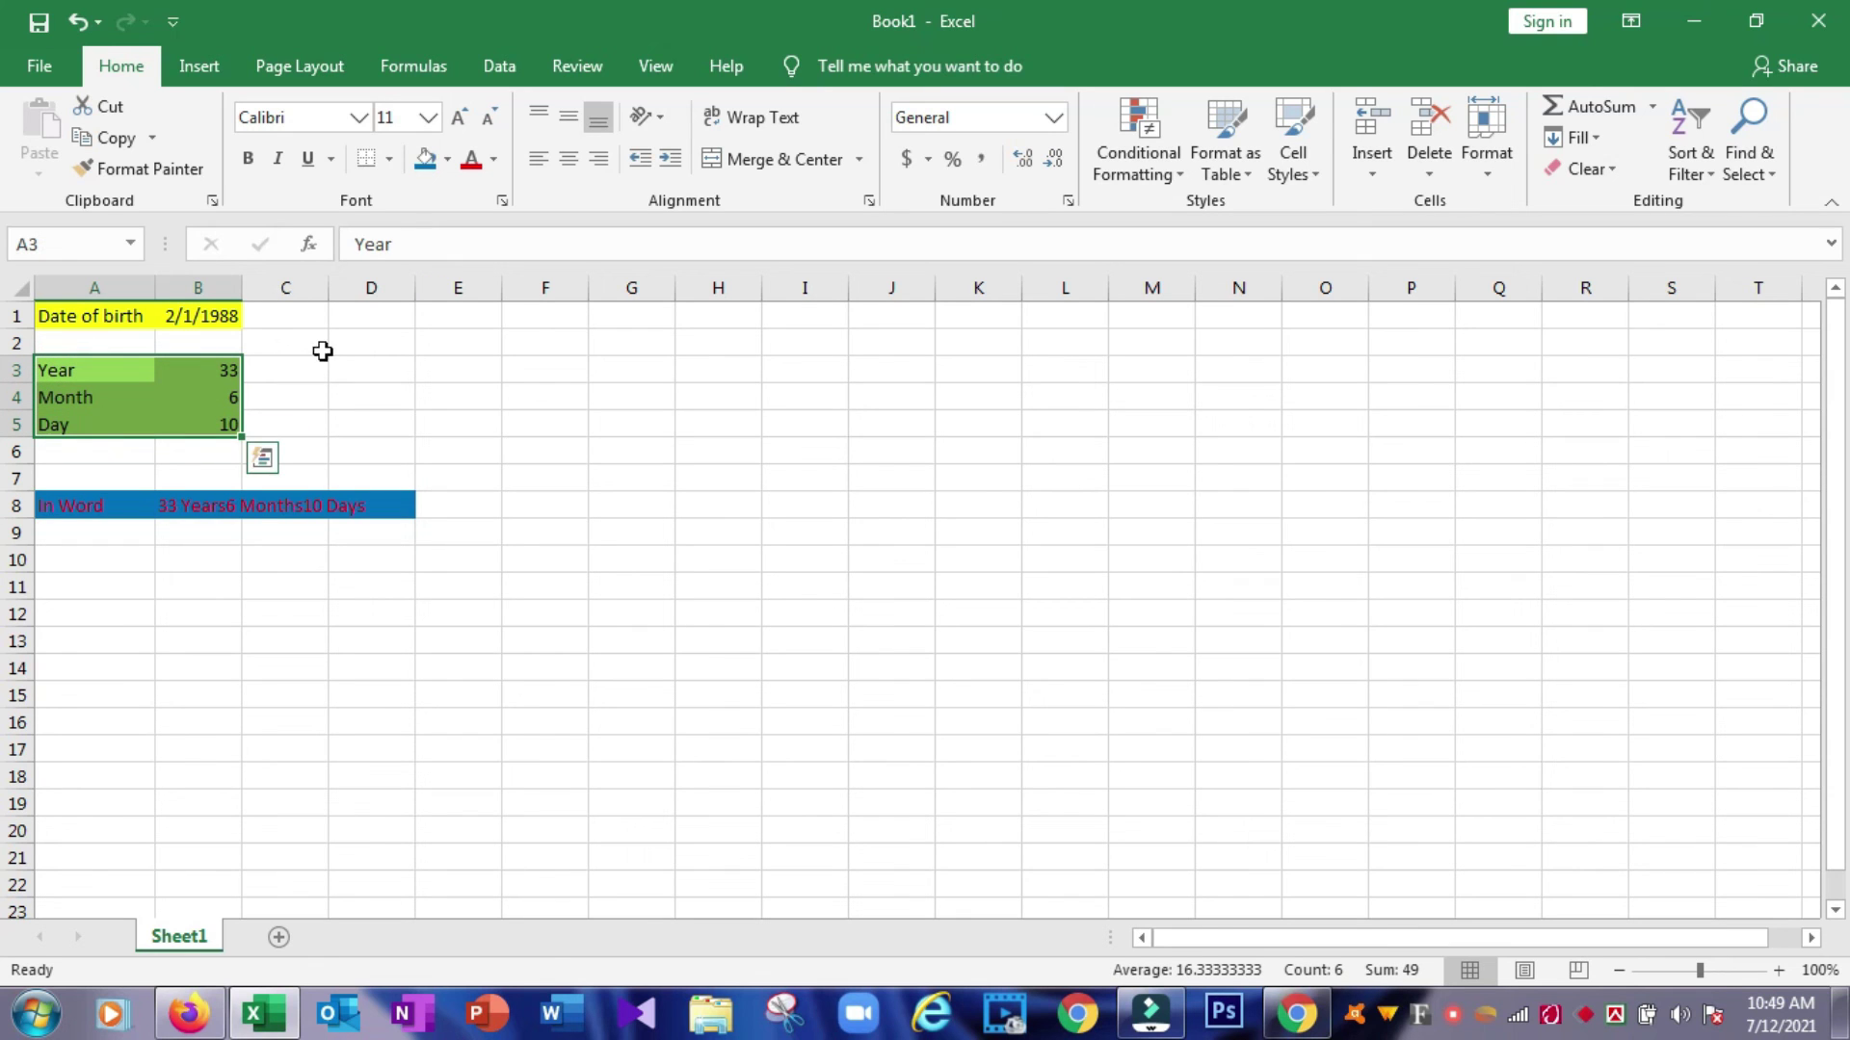
left_click(389, 159)
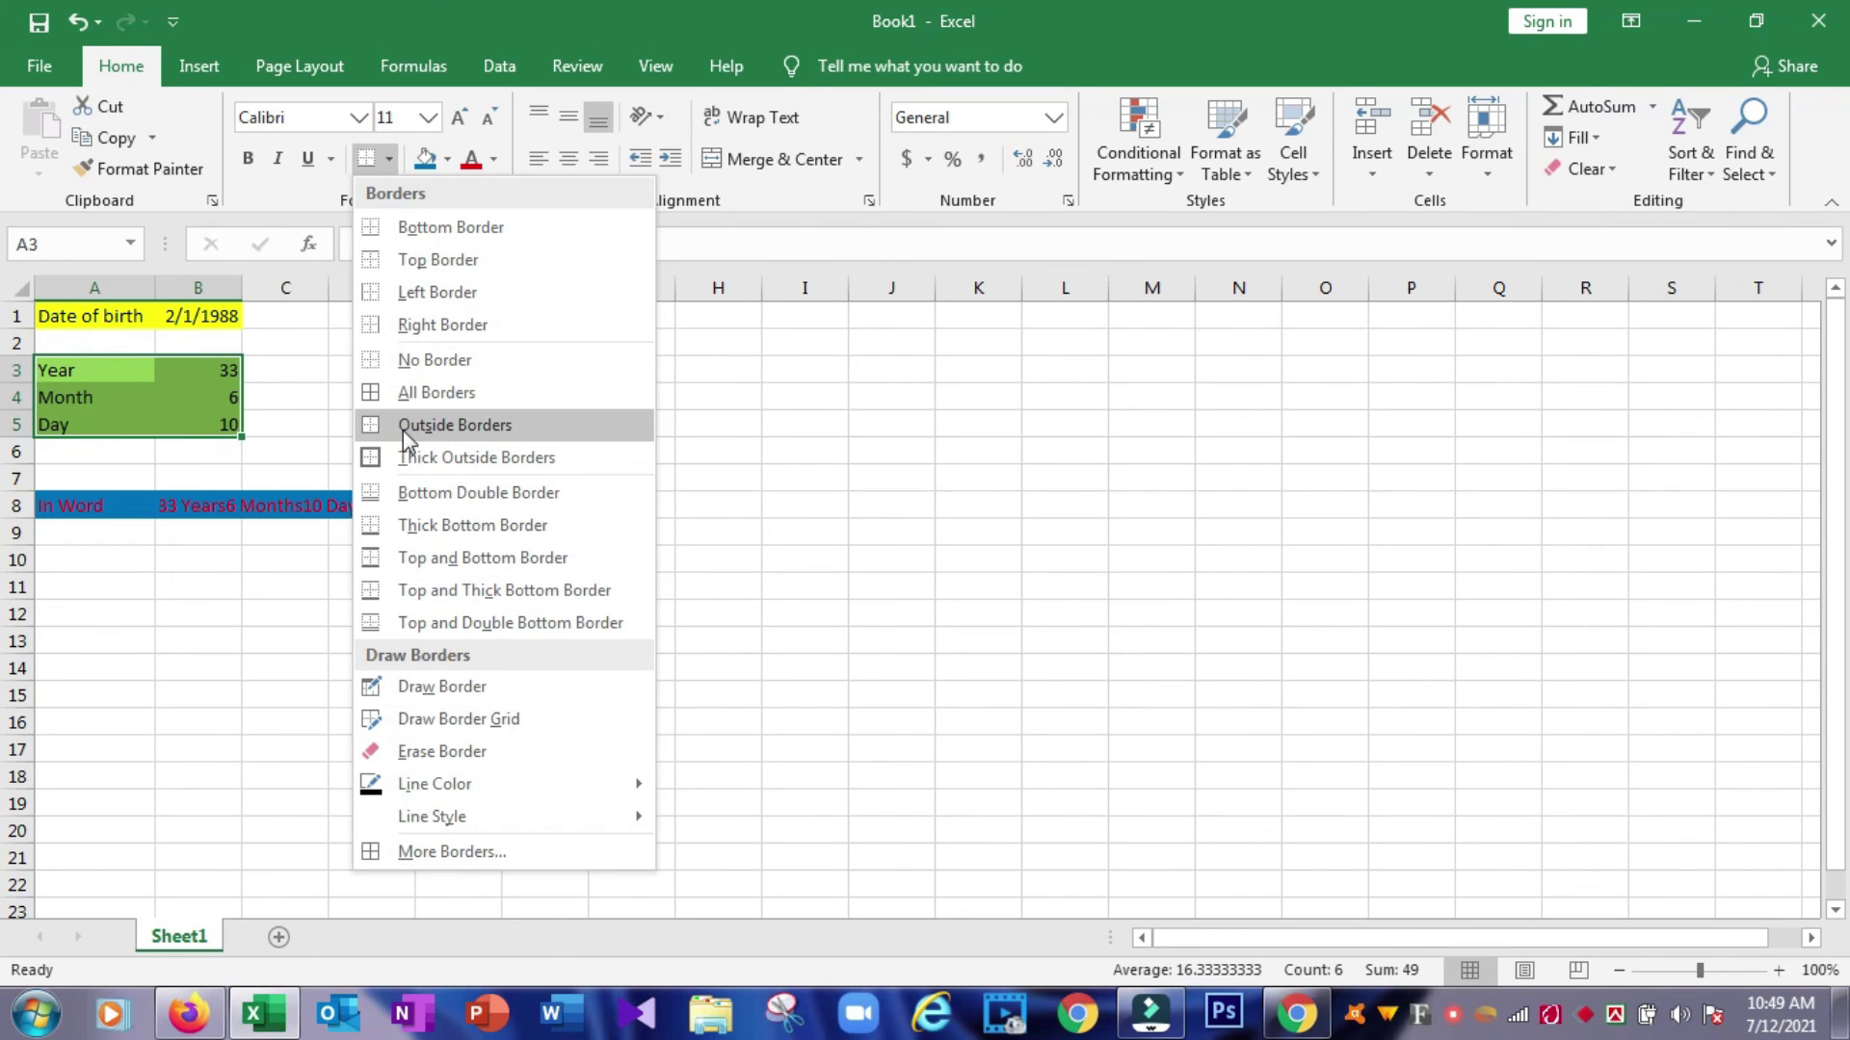
left_click(397, 392)
left_click_drag(87, 508, 350, 508)
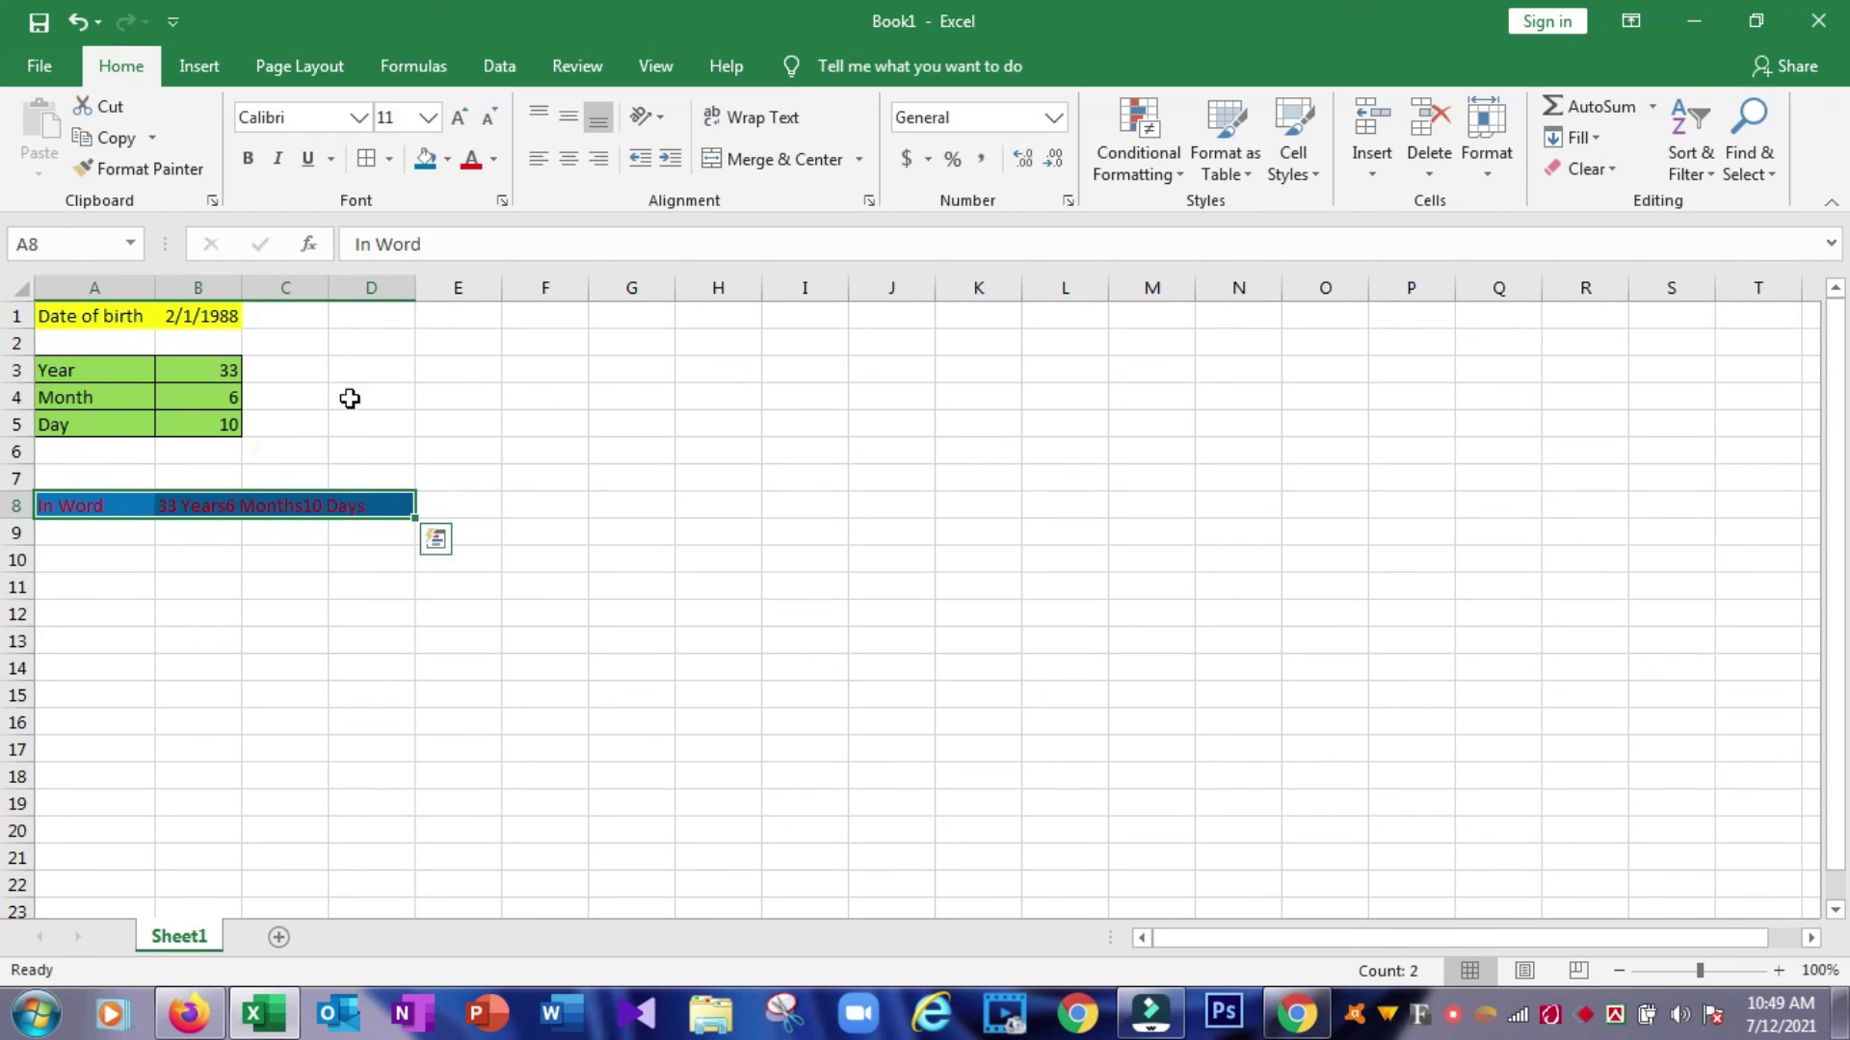
left_click(366, 161)
left_click(117, 321)
left_click_drag(117, 321, 226, 316)
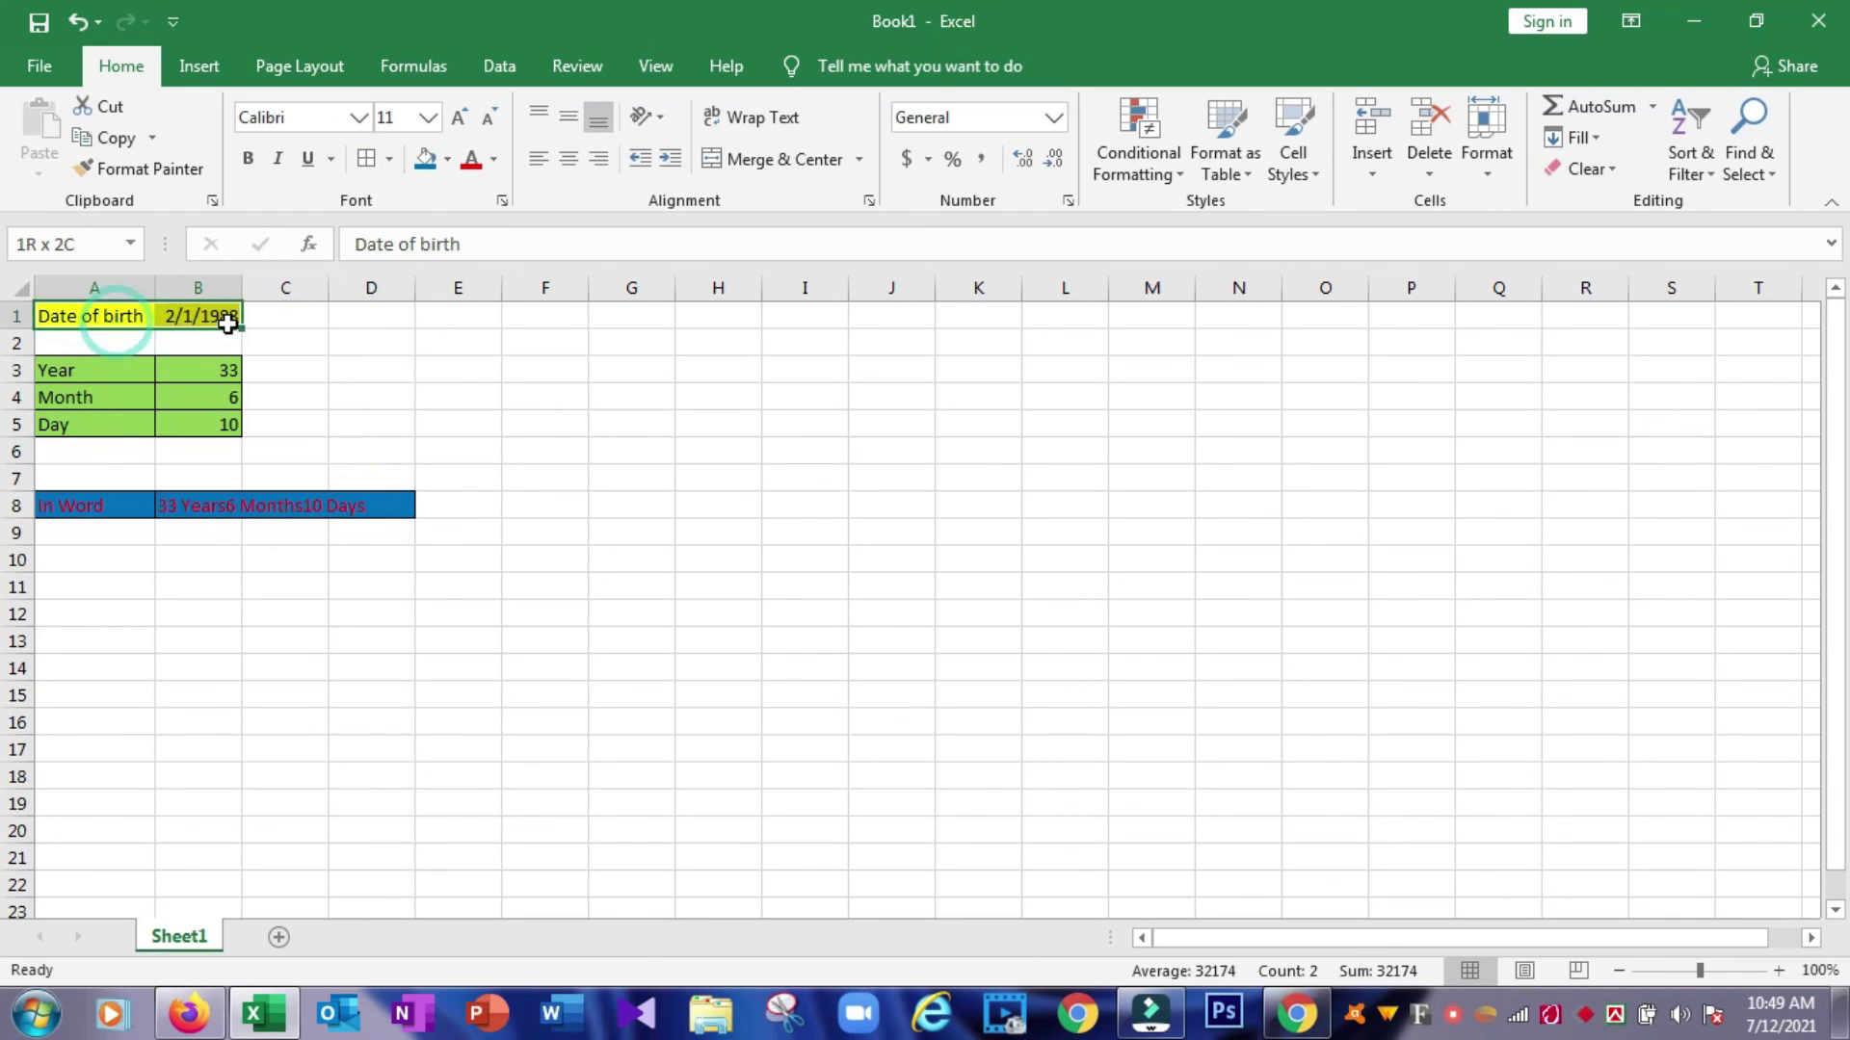
left_click(366, 161)
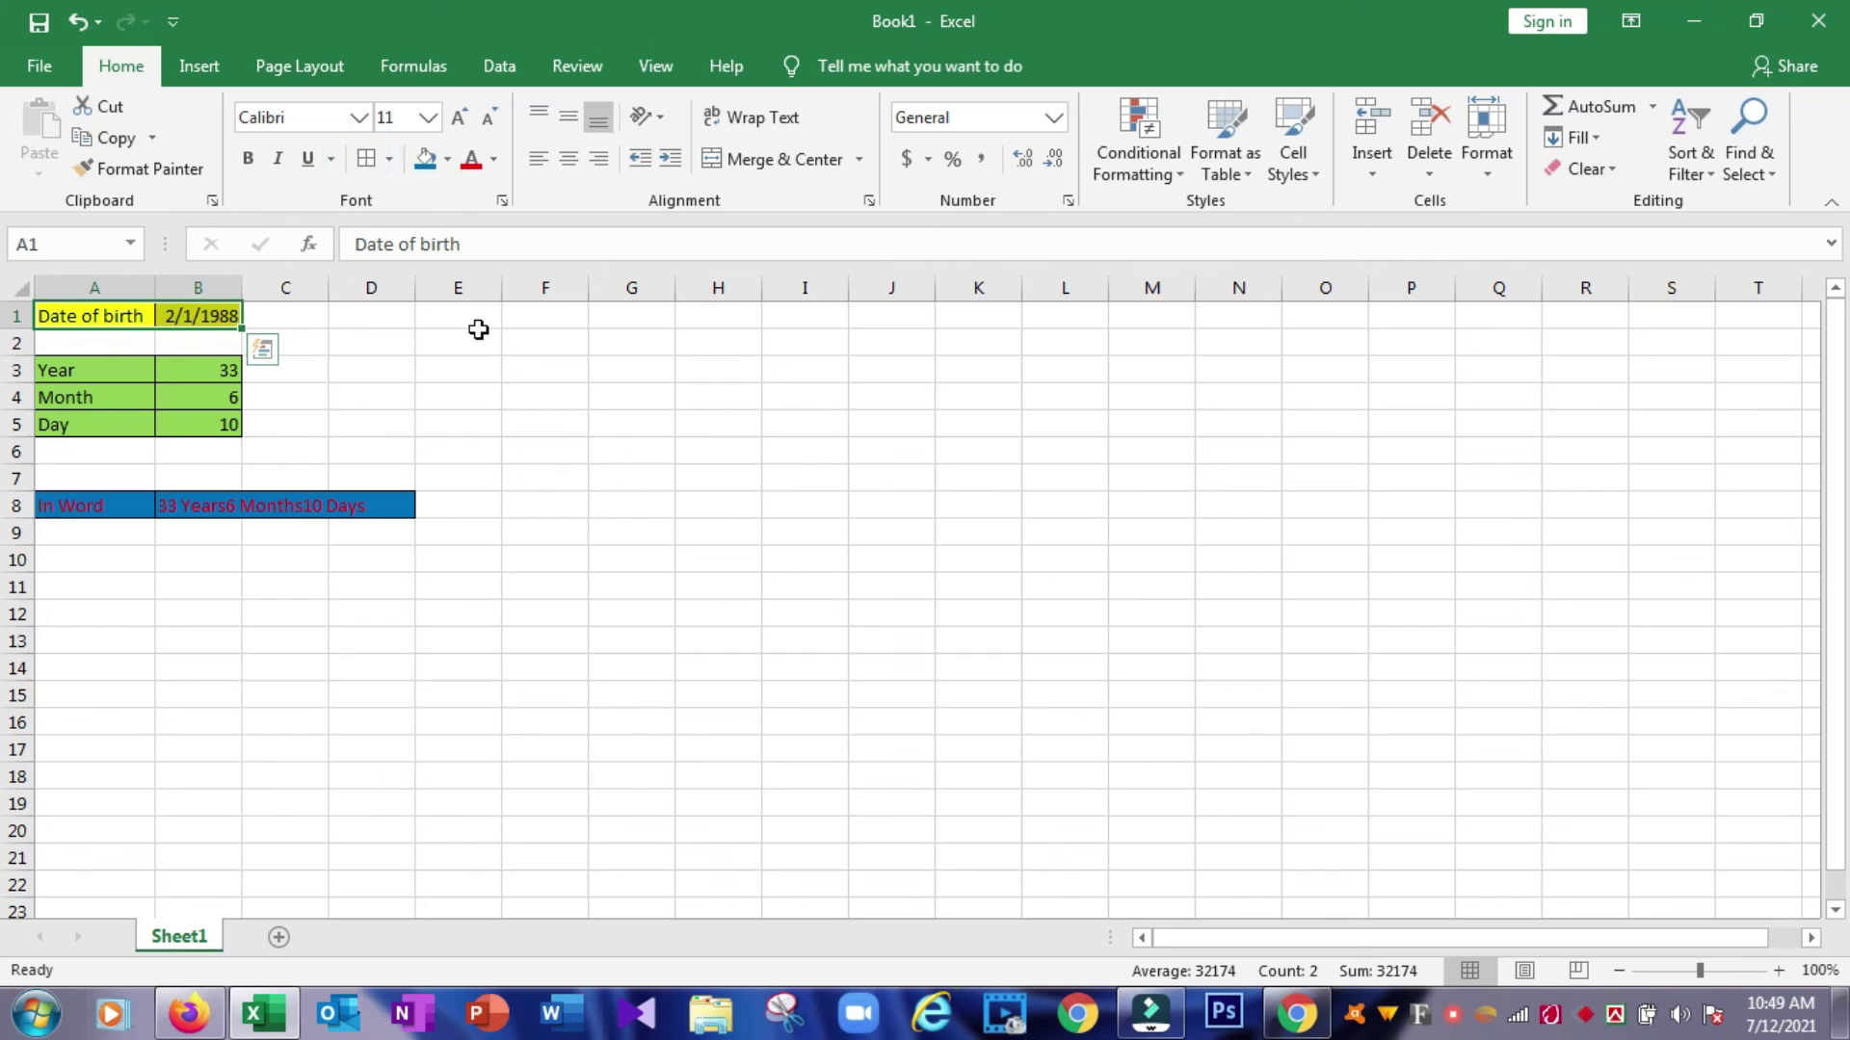